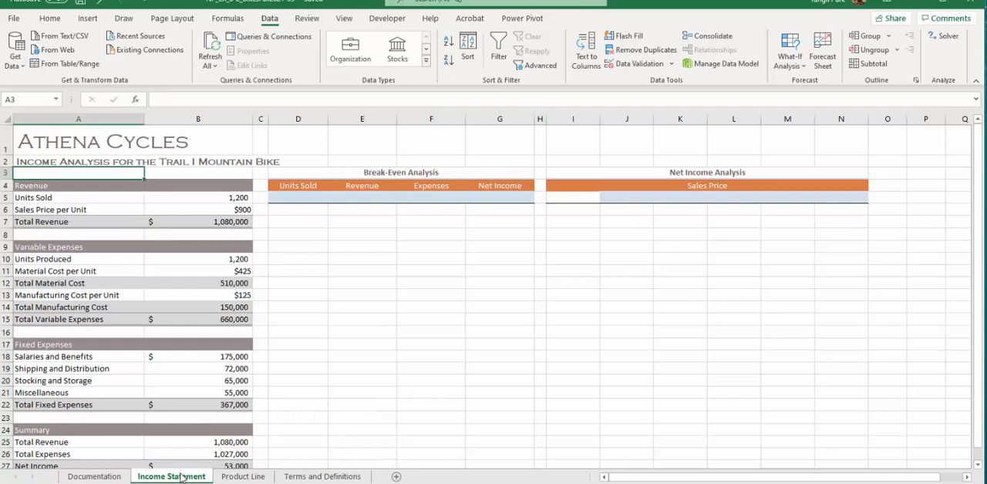
Link the break-even Units Sold cell D5 to Units Sold in B5 and Revenue cell E5 to Total Revenue in B25.
left_click(296, 196)
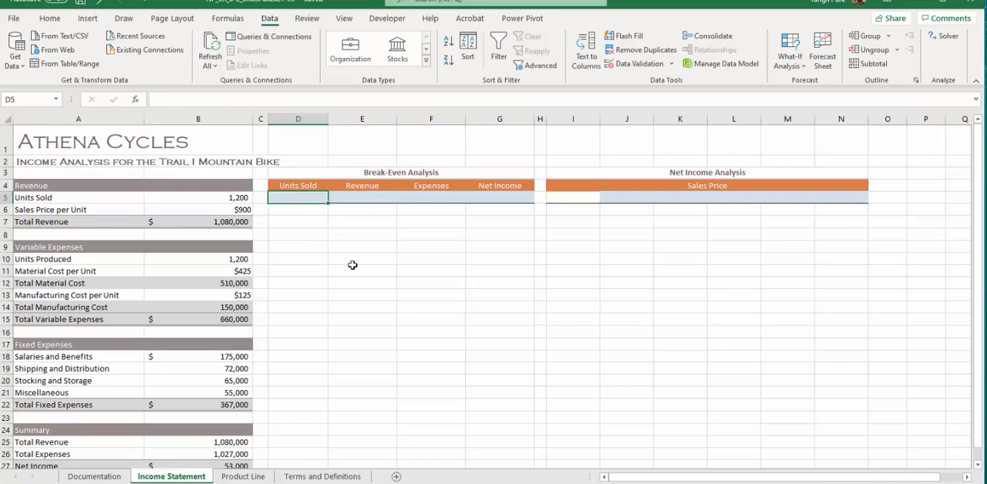
type("=")
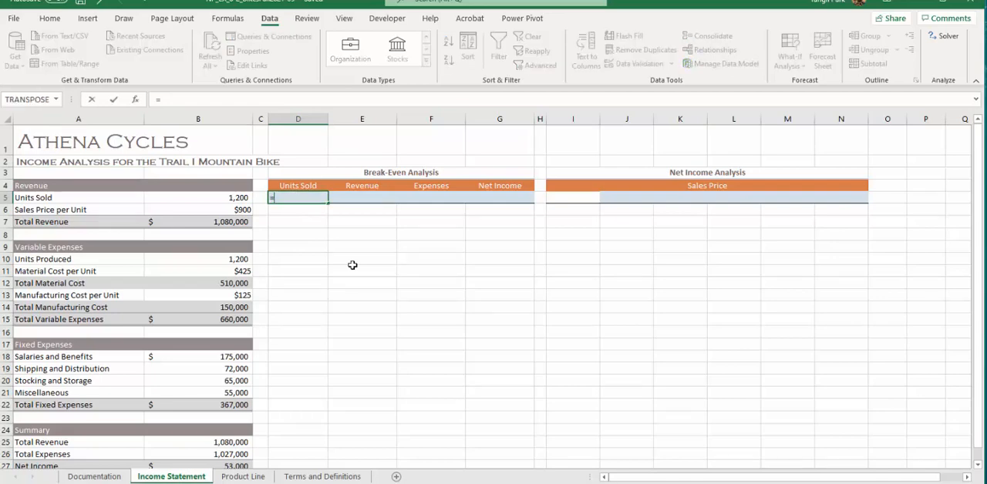
left_click(226, 197)
key("Return")
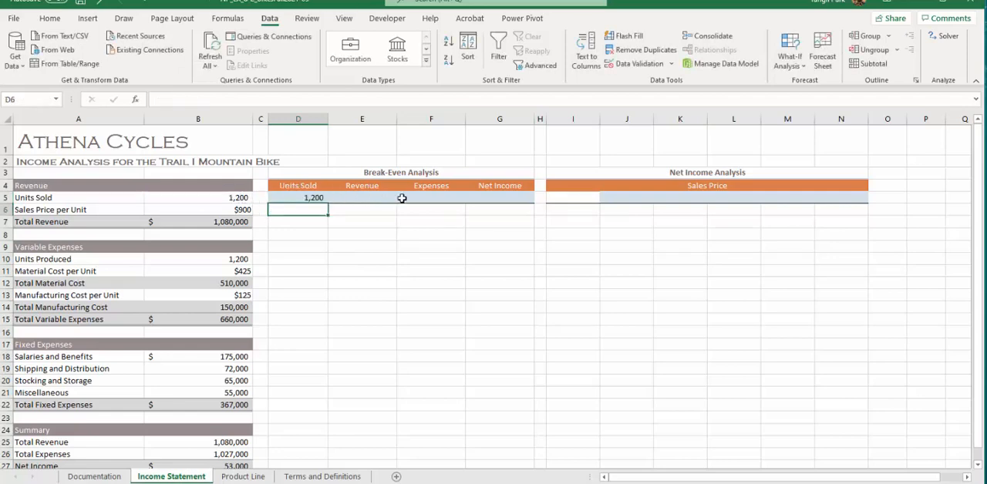
left_click(386, 202)
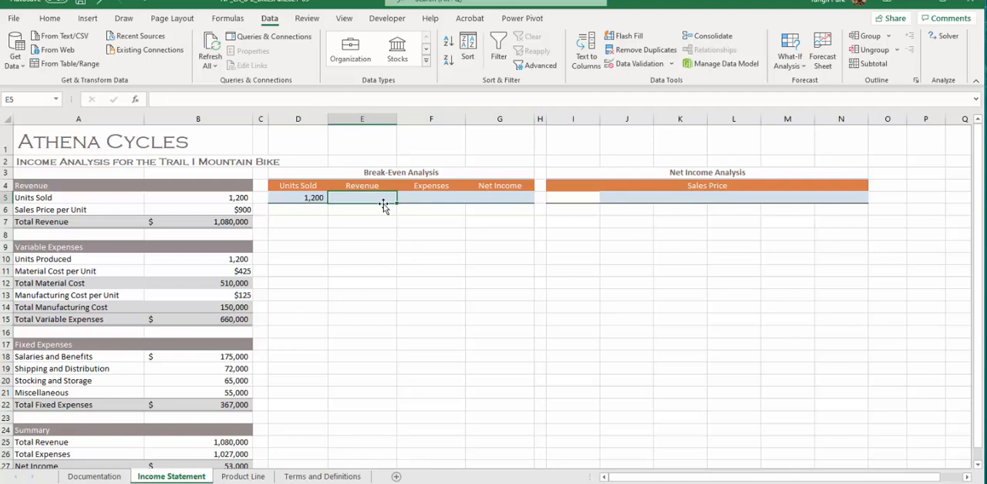
type("=")
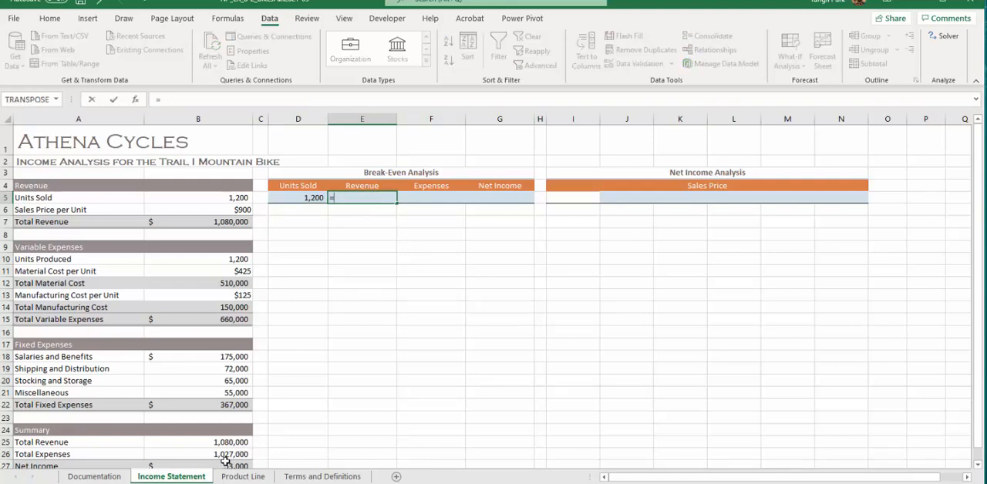
left_click(231, 440)
key("Return")
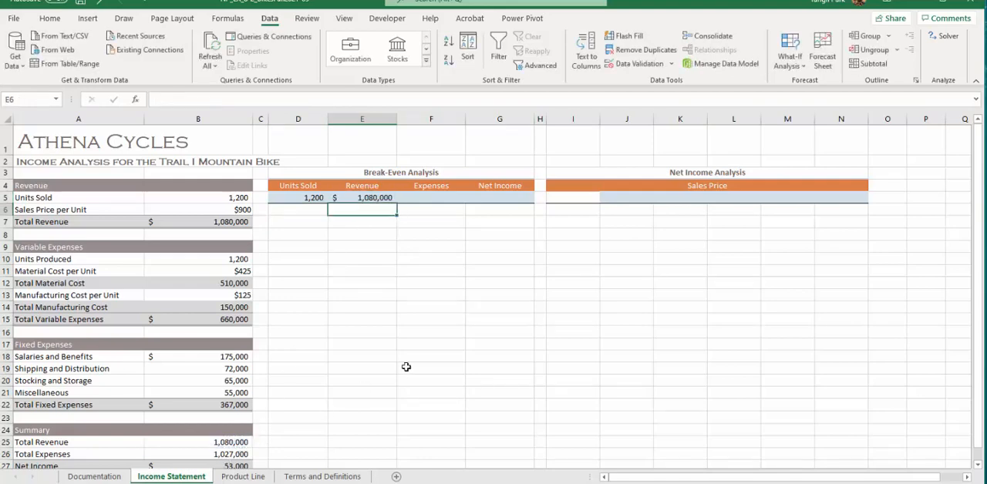
Link the break-even Expenses cell F5 to Total Expenses in B26 and Net Income cell G5 to Net Income in B27.
left_click(433, 192)
type("=")
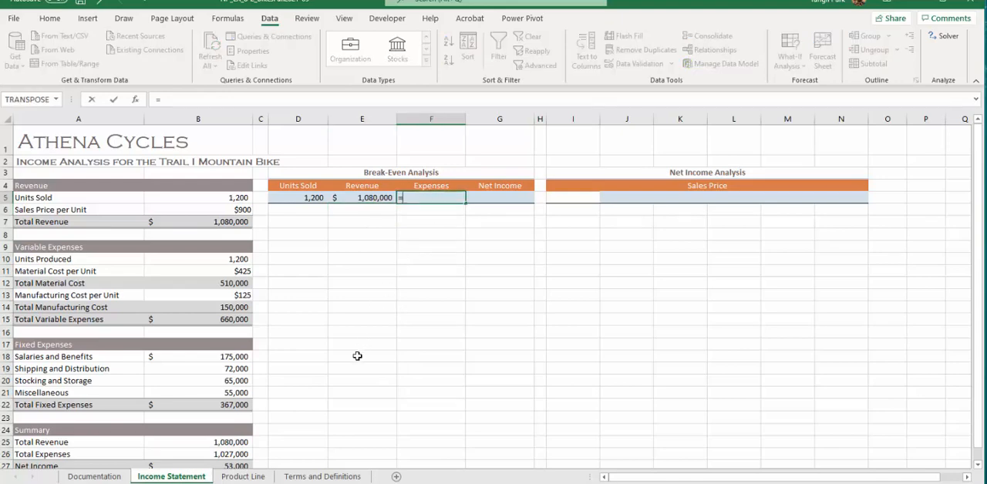
left_click(252, 456)
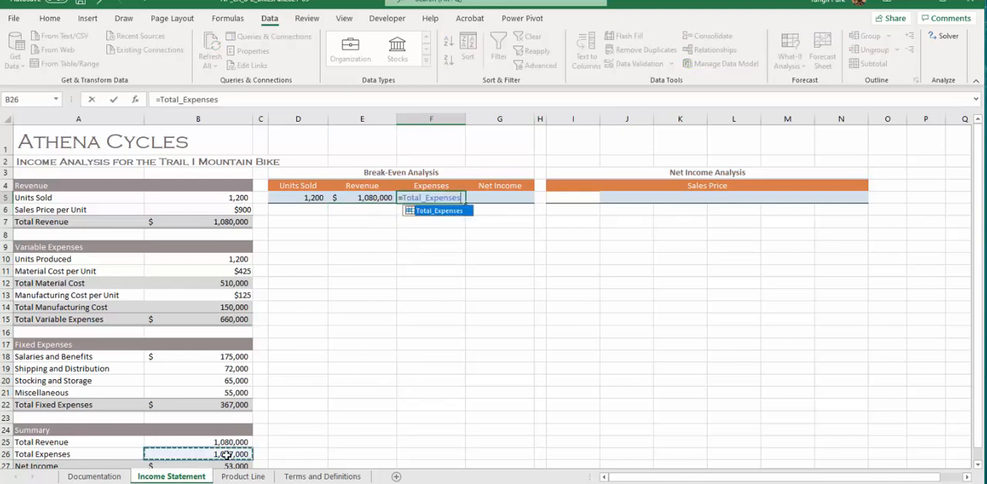
key("Return")
left_click(501, 196)
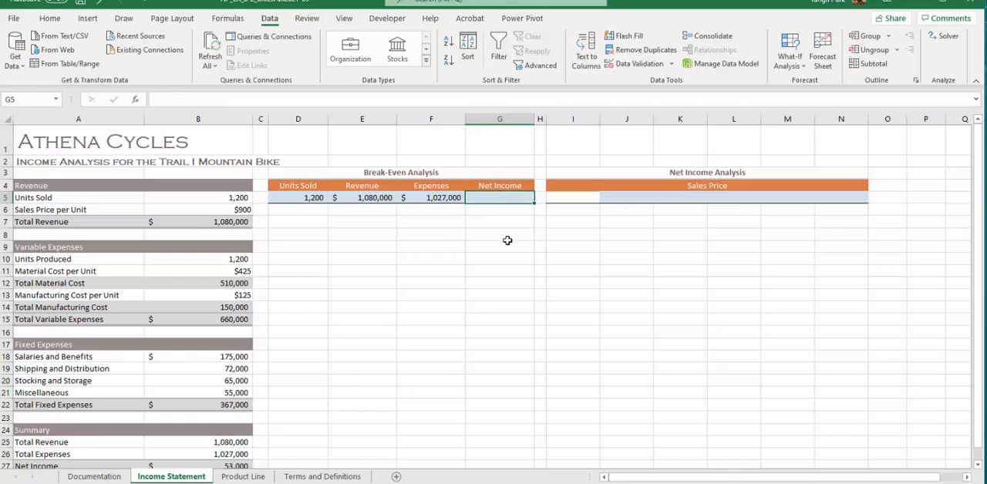
type("=")
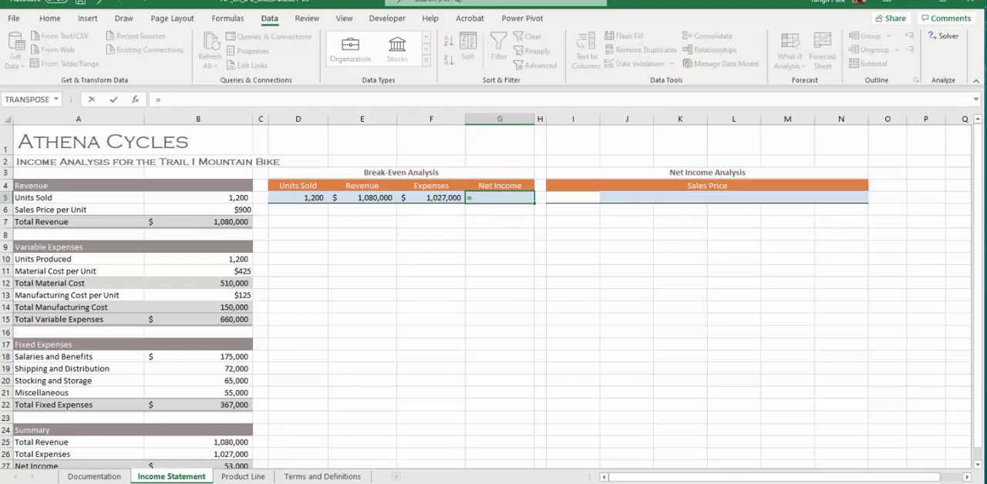
scroll(979, 151, "down", 1)
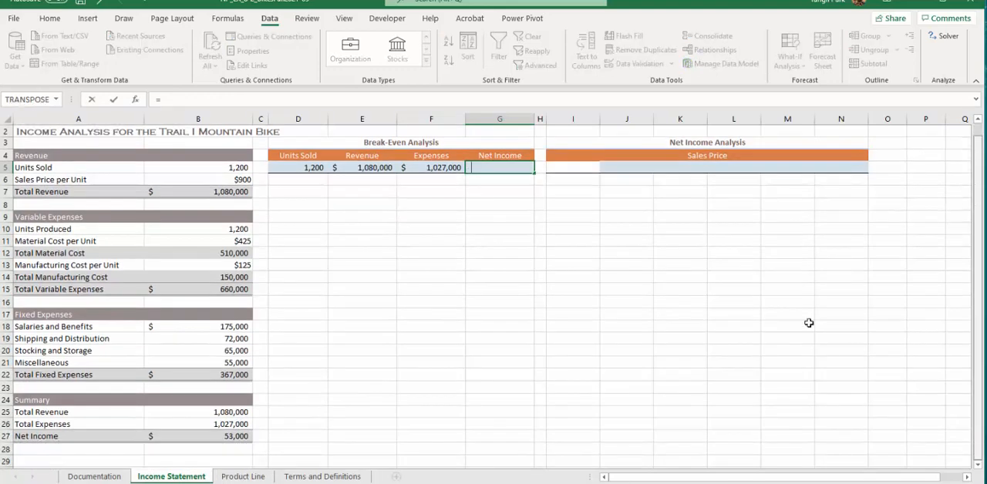
left_click(234, 438)
key("Return")
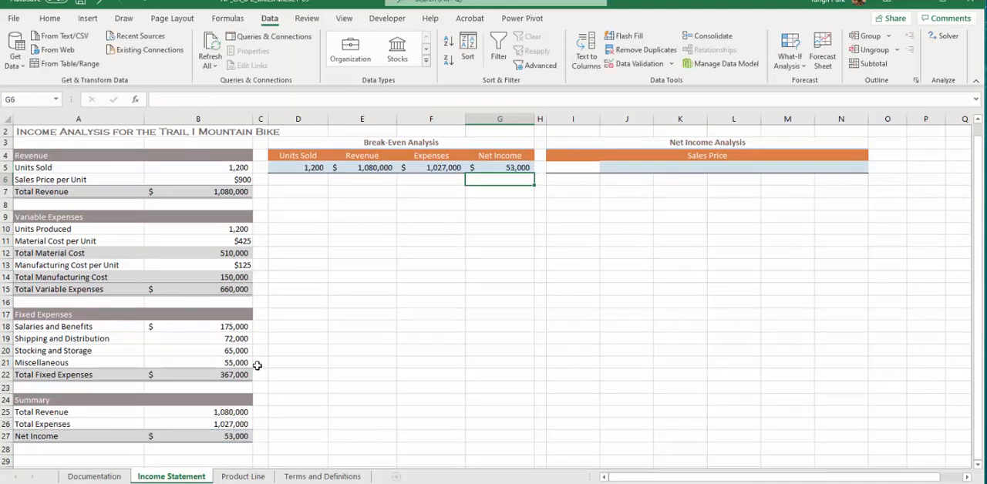
Fill D6:D13 with a Units Sold series from 250 to 2,000 in increments of 250.
left_click(279, 180)
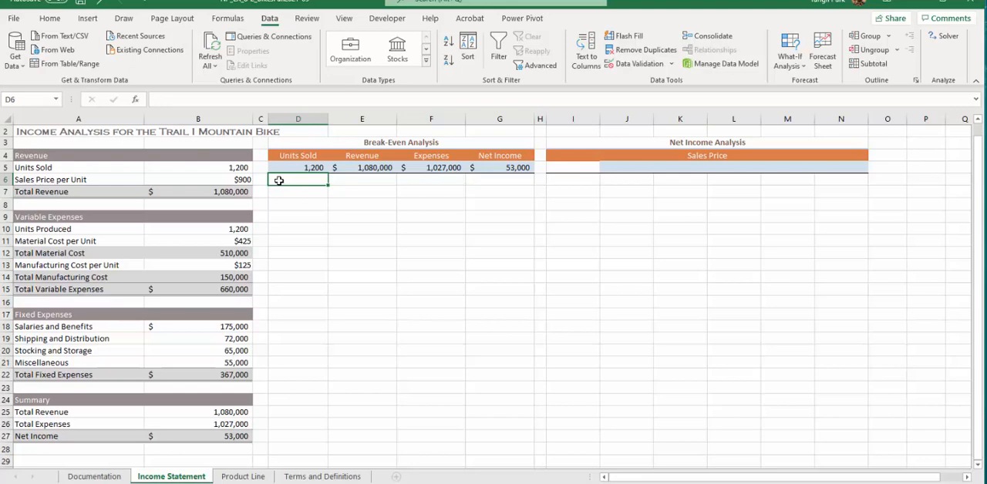
type("250")
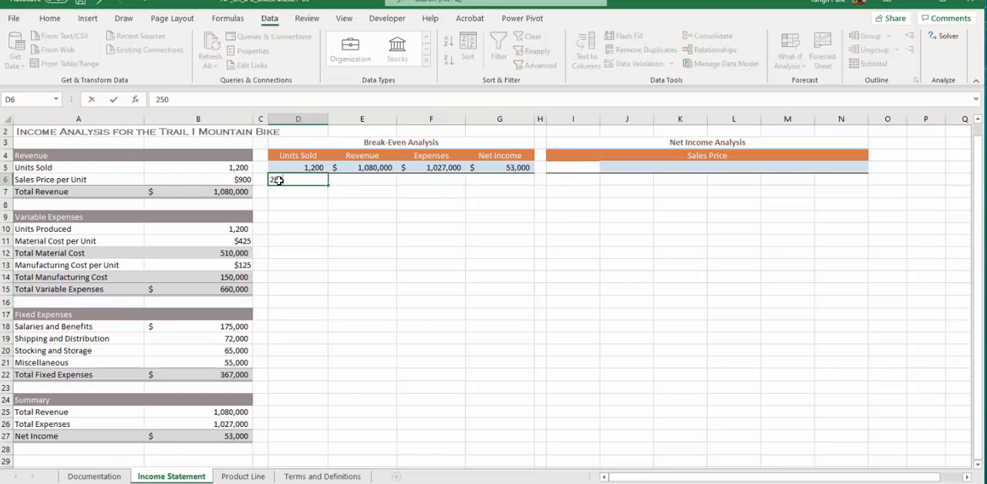
key("Return")
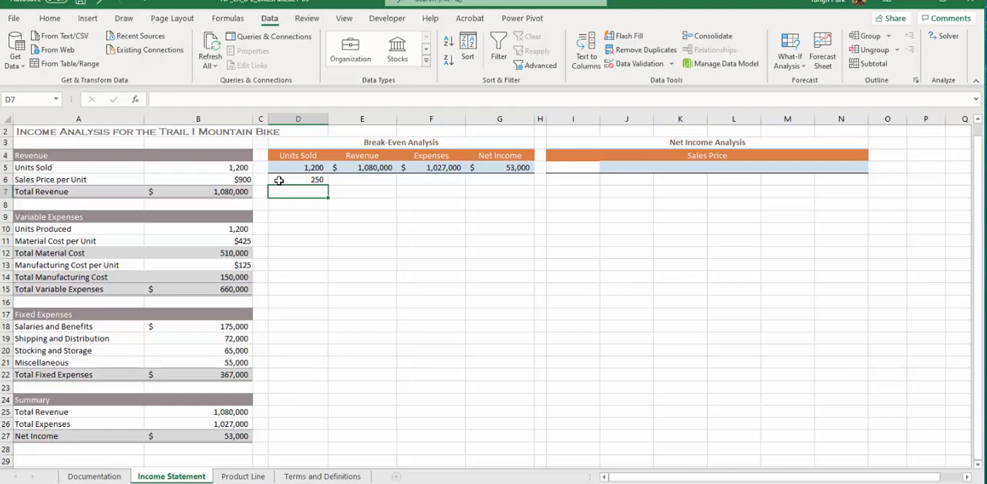
type("500")
key("Return")
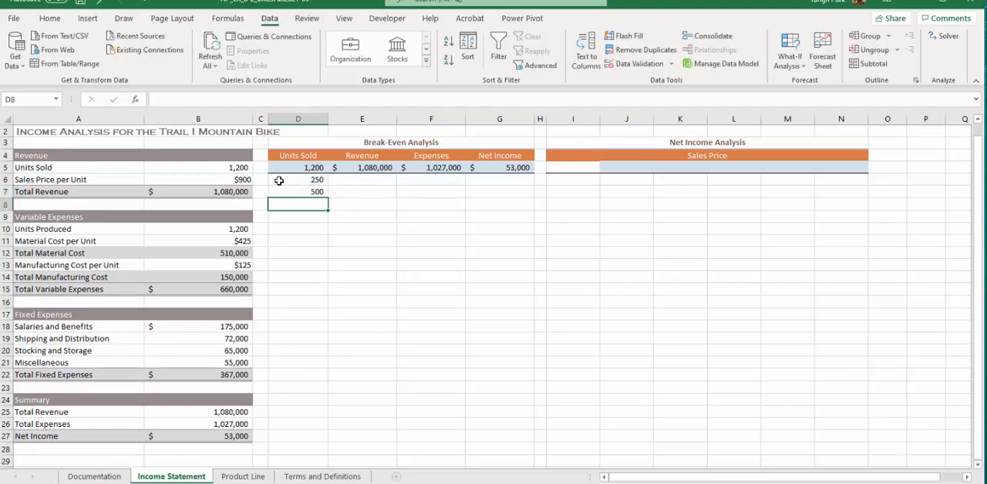
left_click_drag(279, 180, 333, 272)
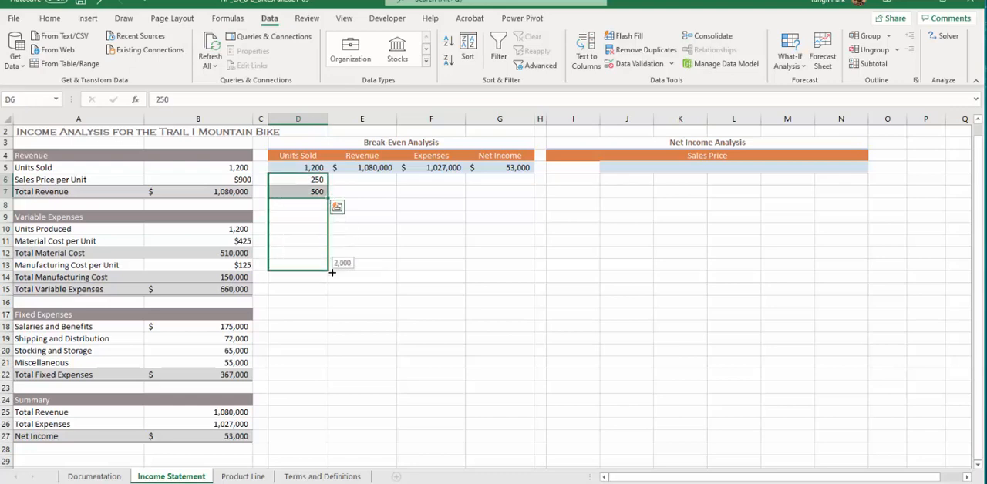
left_click_drag(332, 273, 333, 272)
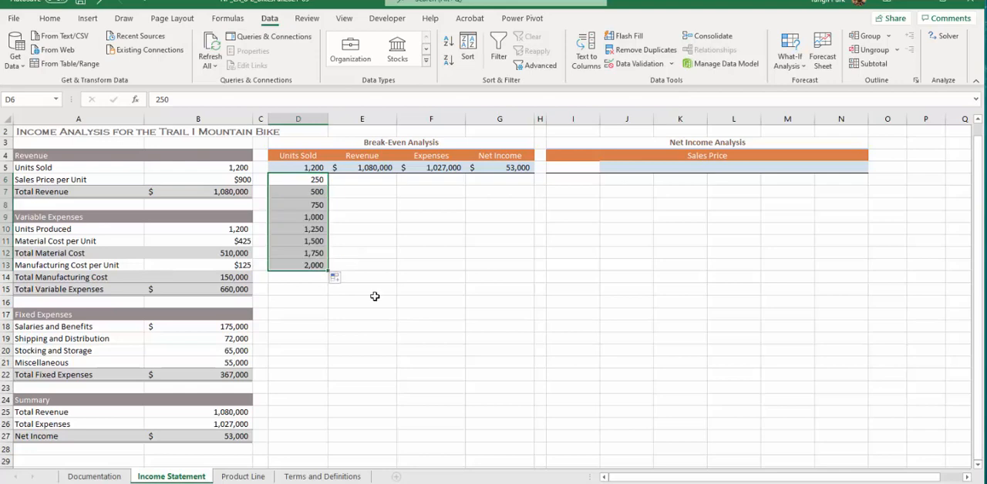
Create a one-variable What-If data table over D5:F13 with Units Sold cell B5 as the column input cell.
left_click(362, 179)
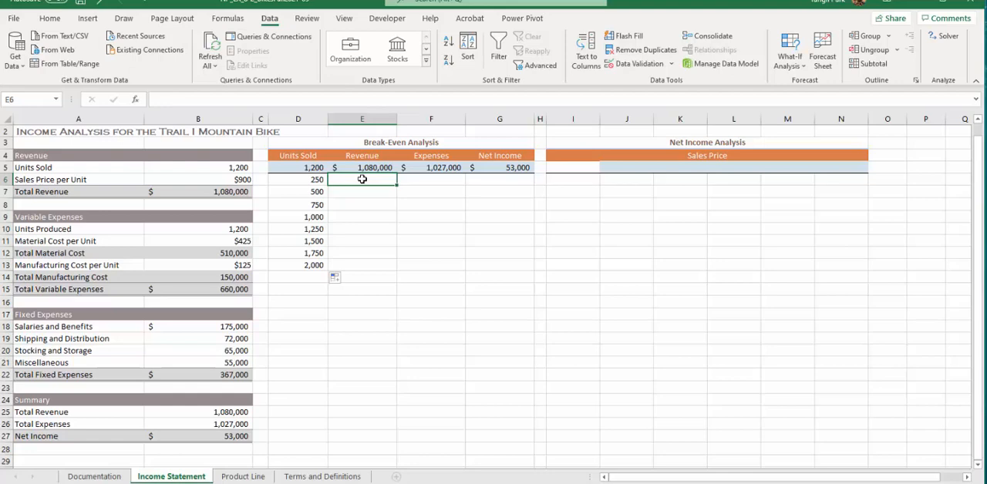
left_click(308, 178)
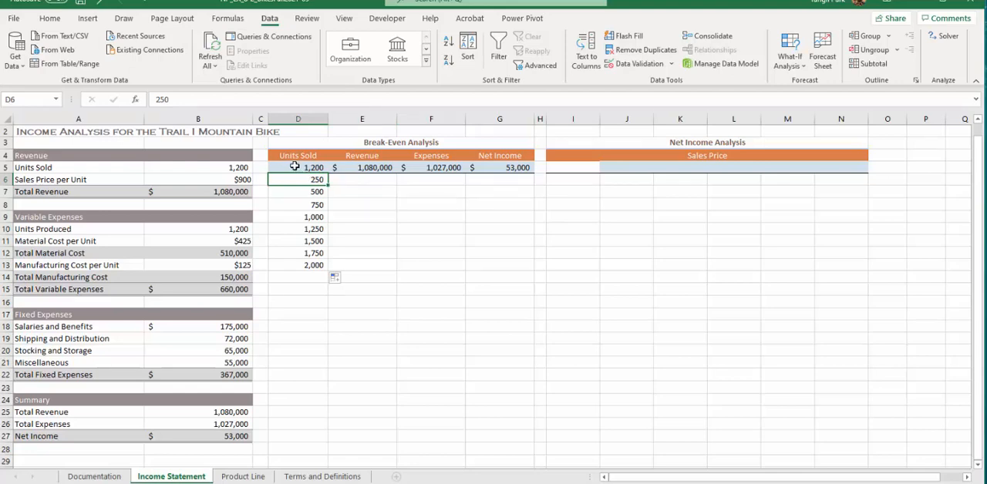
left_click(293, 168)
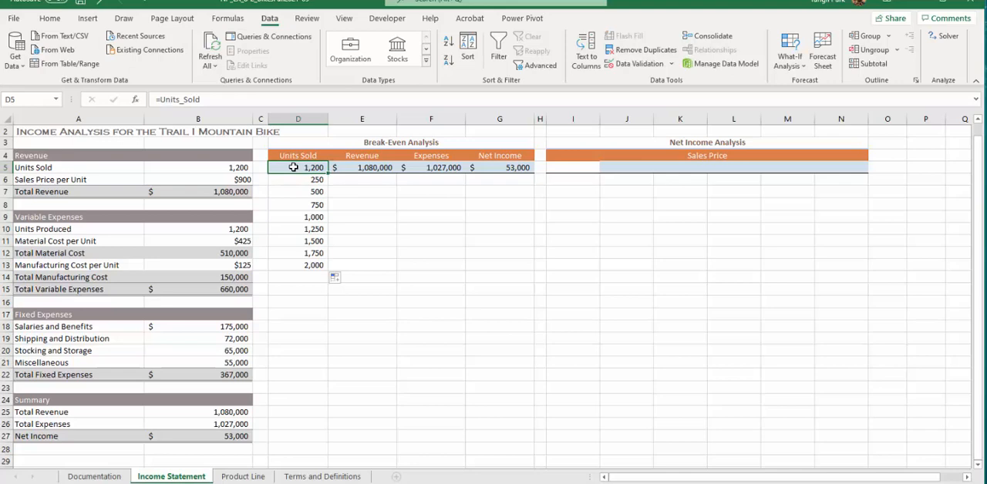
left_click_drag(290, 169, 452, 261)
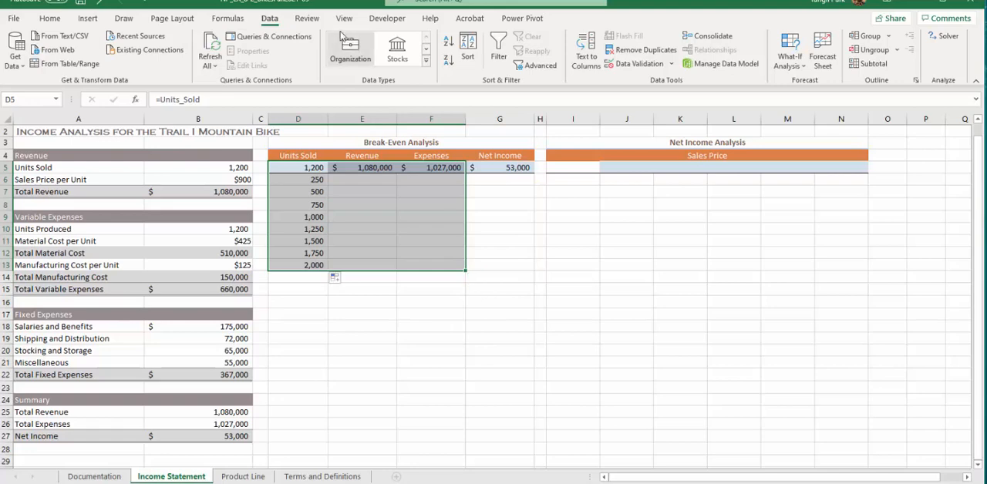
left_click(789, 60)
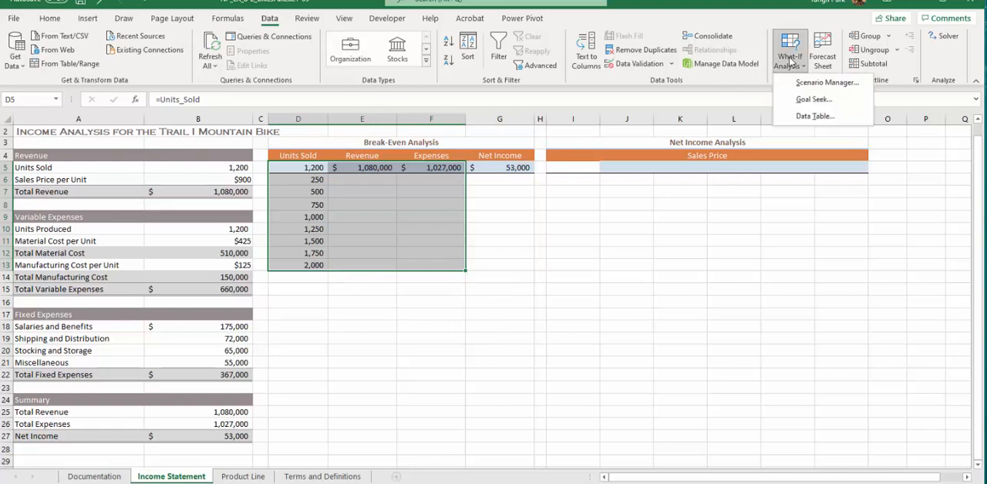
left_click(802, 117)
left_click(650, 225)
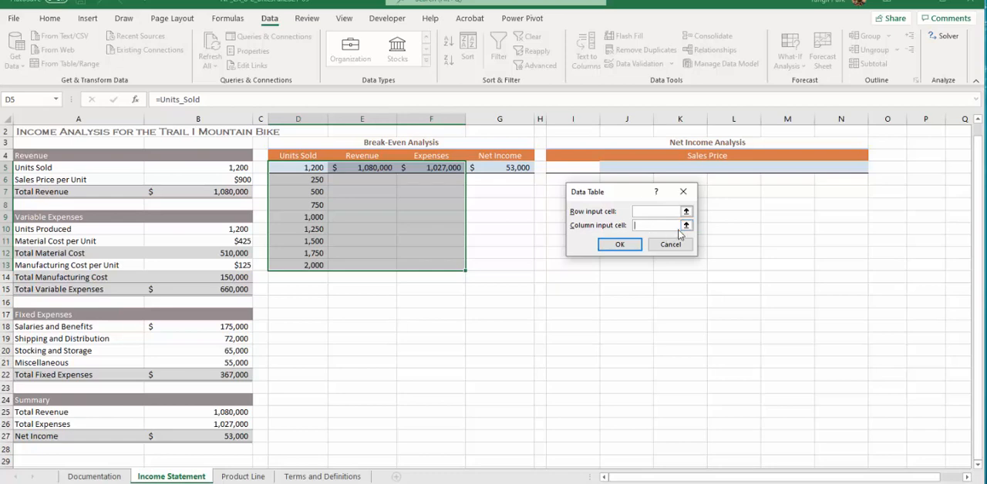
left_click(685, 226)
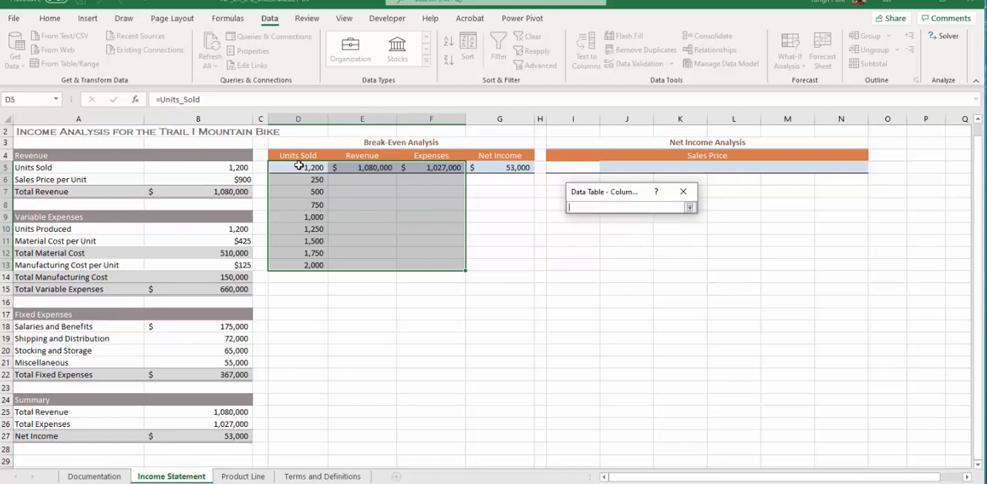
left_click(225, 169)
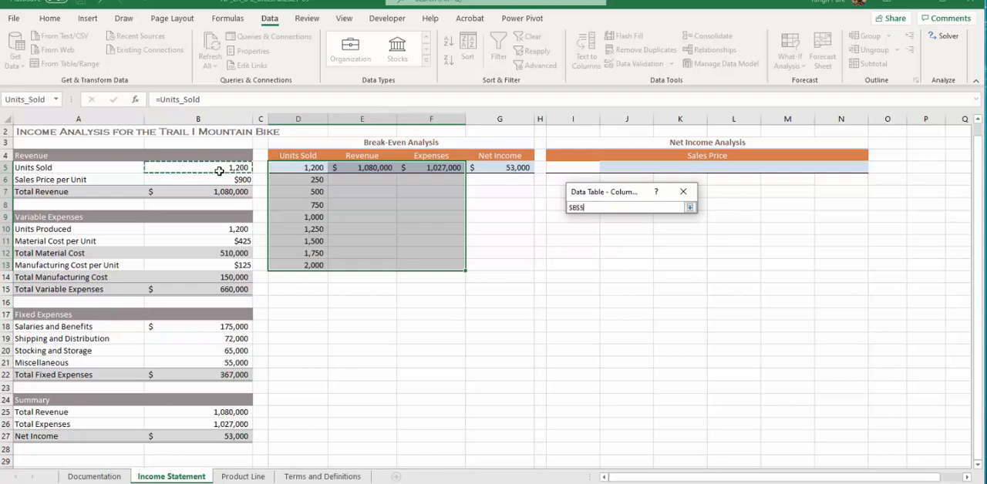
left_click(690, 209)
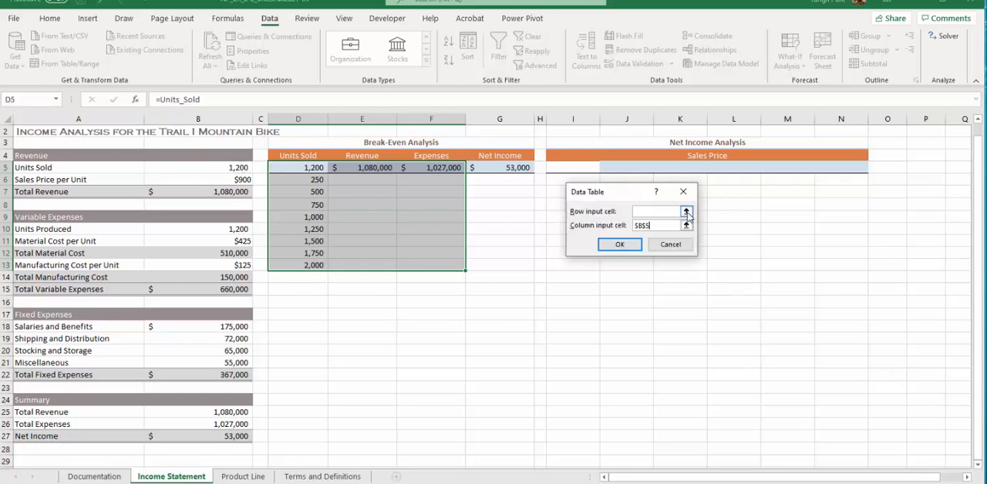
left_click(620, 245)
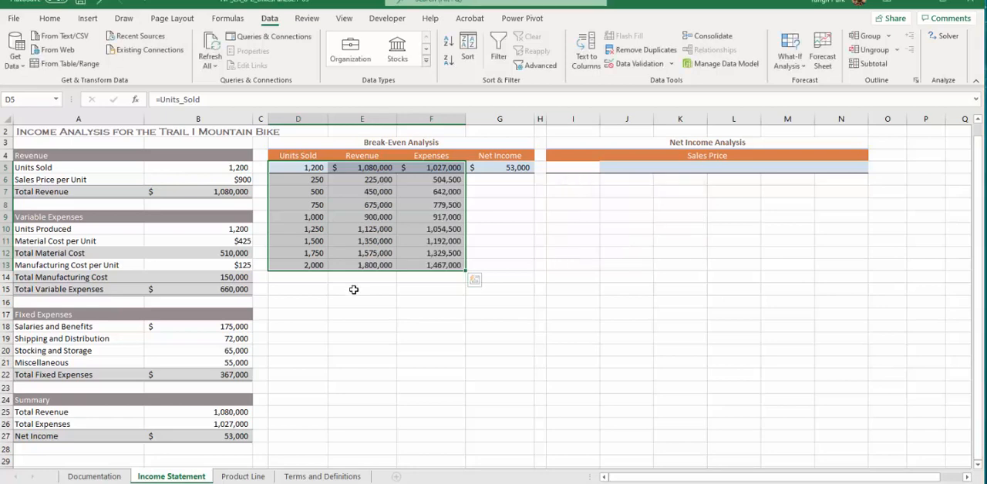
Try to create a one-variable What-If data table over D6:G13 with Units Sold cell B5 as the column input cell.
left_click(354, 216)
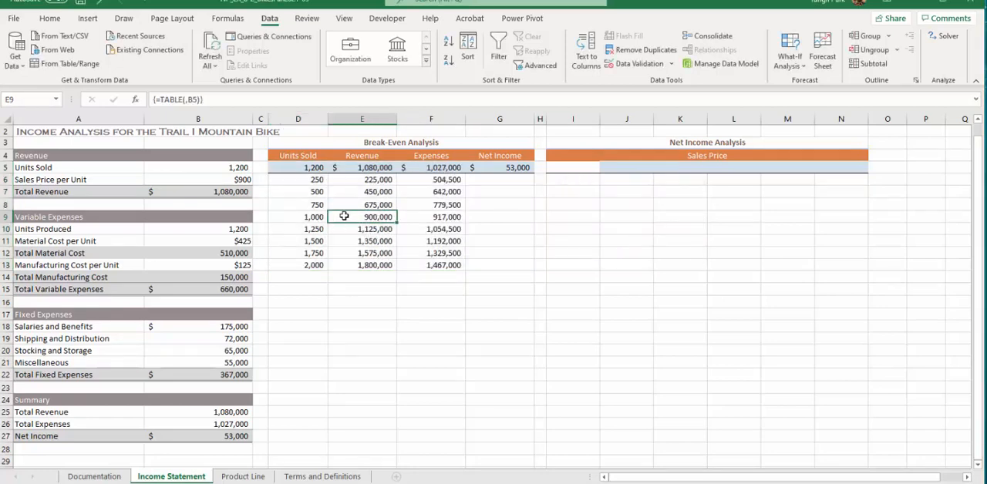
left_click(298, 177)
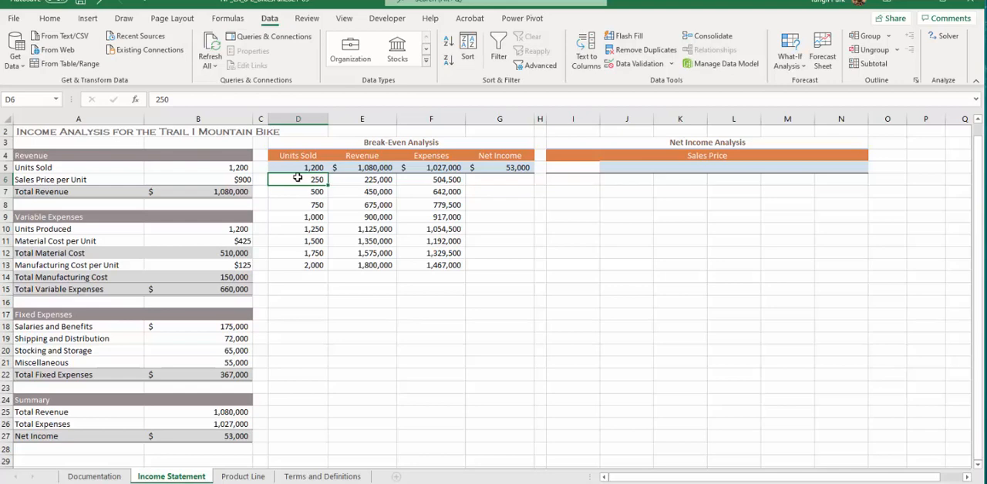
left_click_drag(298, 178, 417, 228)
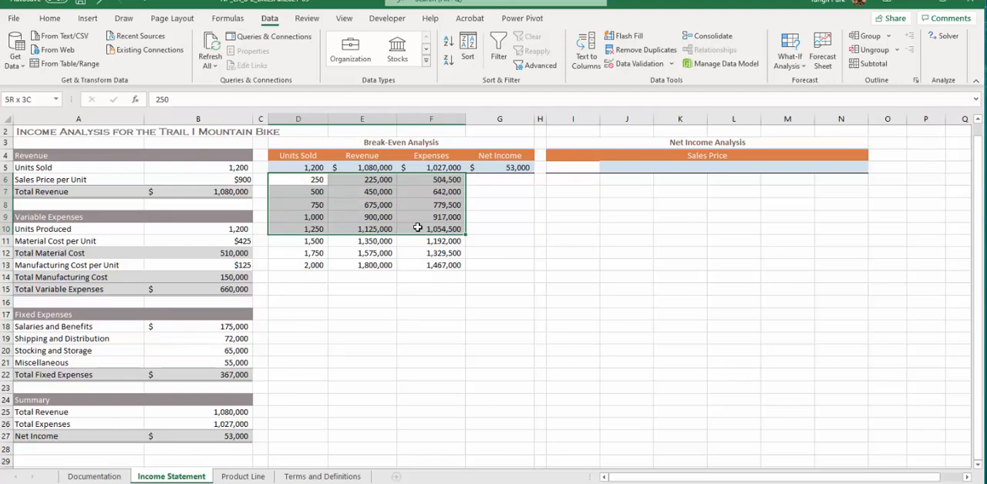
left_click_drag(417, 228, 488, 269)
left_click(797, 51)
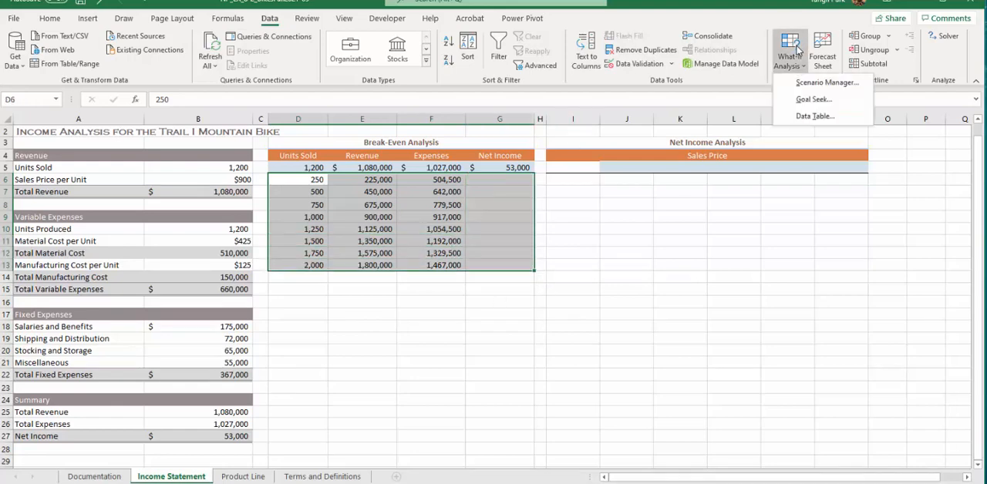
left_click(815, 116)
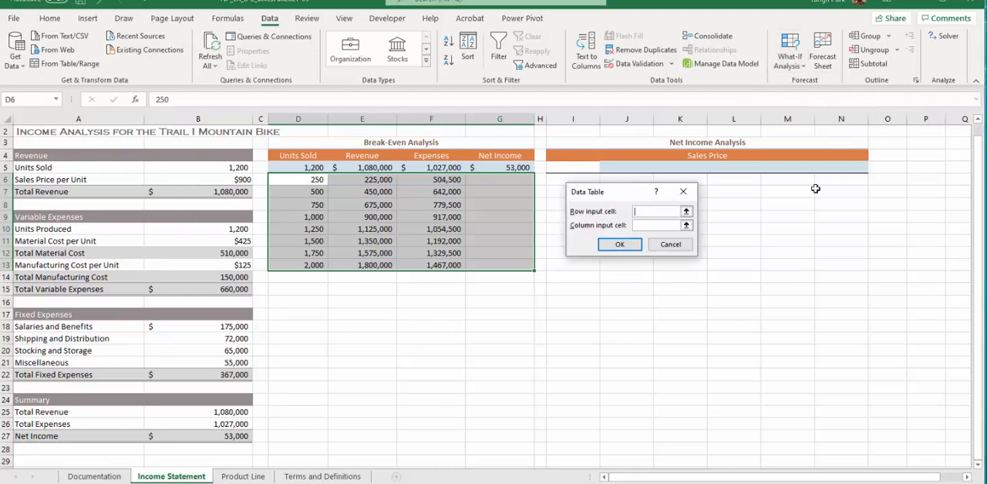
left_click(686, 226)
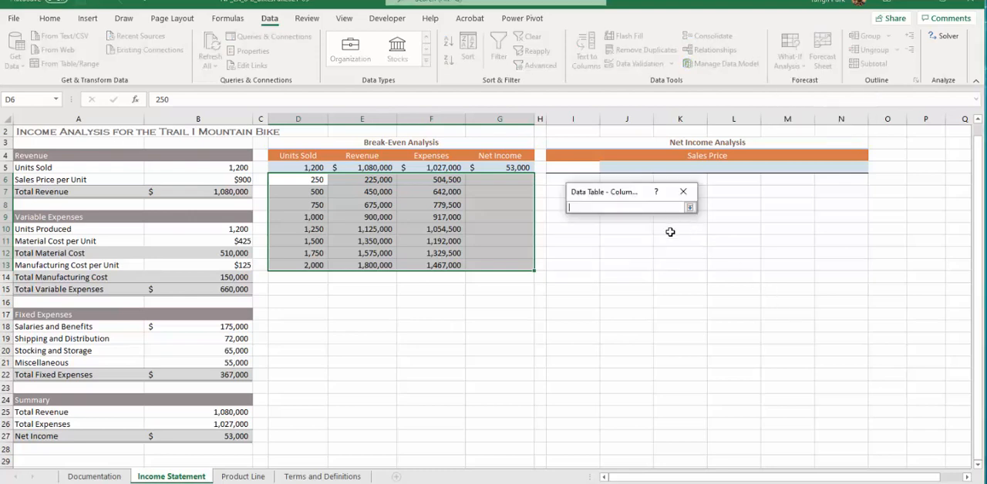
left_click(202, 167)
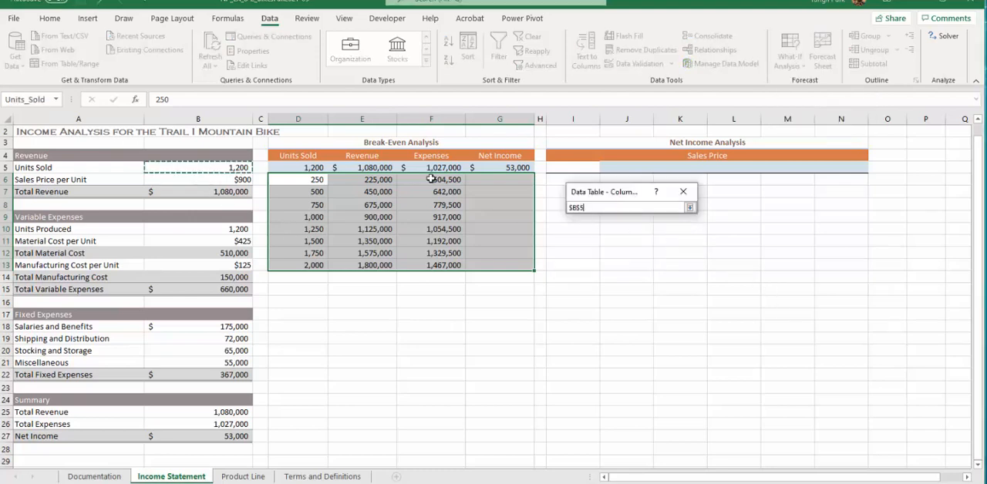
left_click(690, 207)
left_click(620, 244)
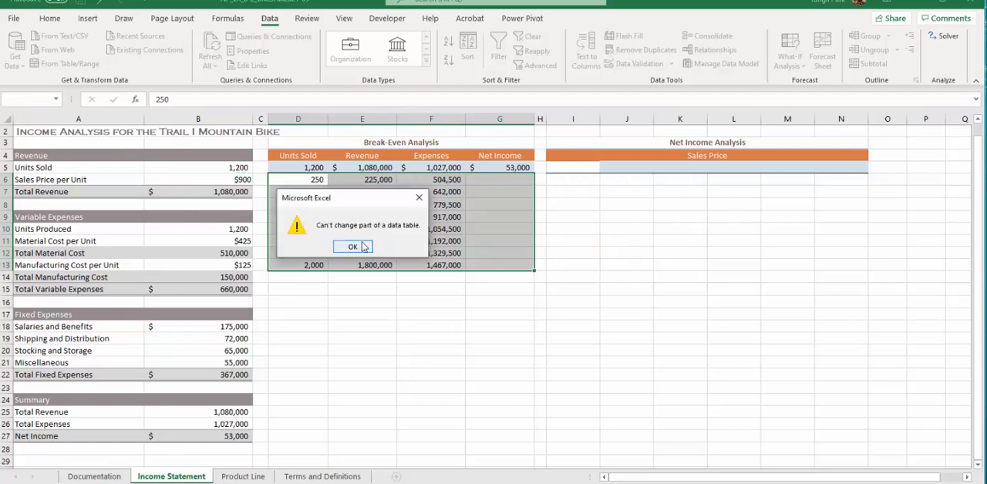
left_click(353, 247)
Clear the existing data table results for Revenue and Expenses in E6:F13.
left_click(303, 182)
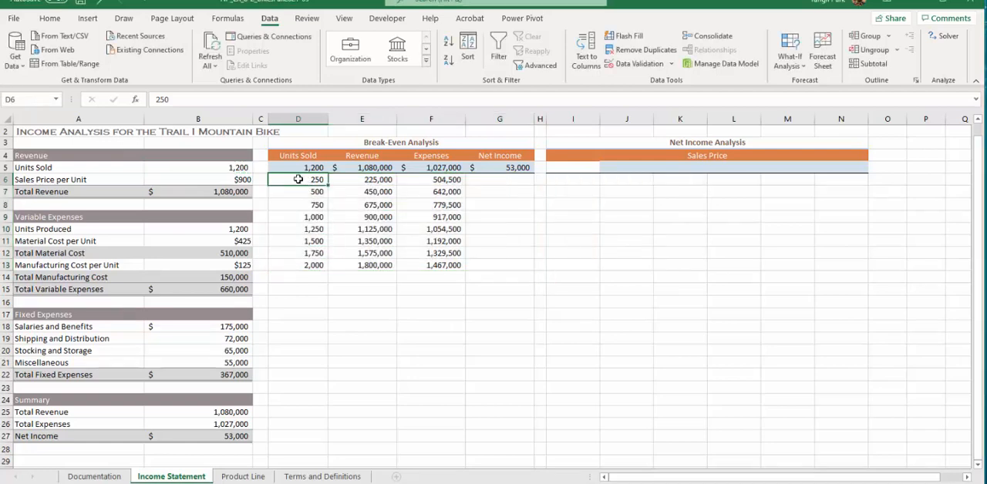
left_click(351, 186)
left_click(356, 178)
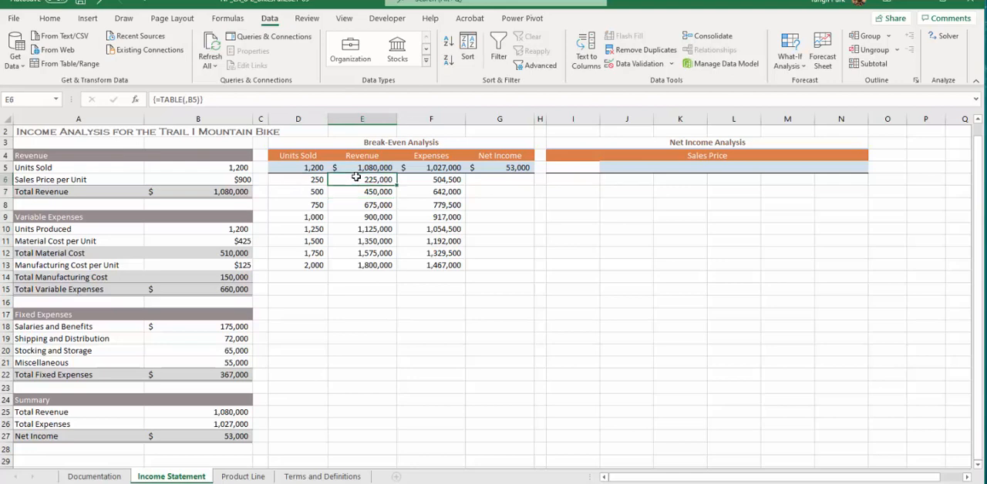
left_click_drag(356, 177, 432, 265)
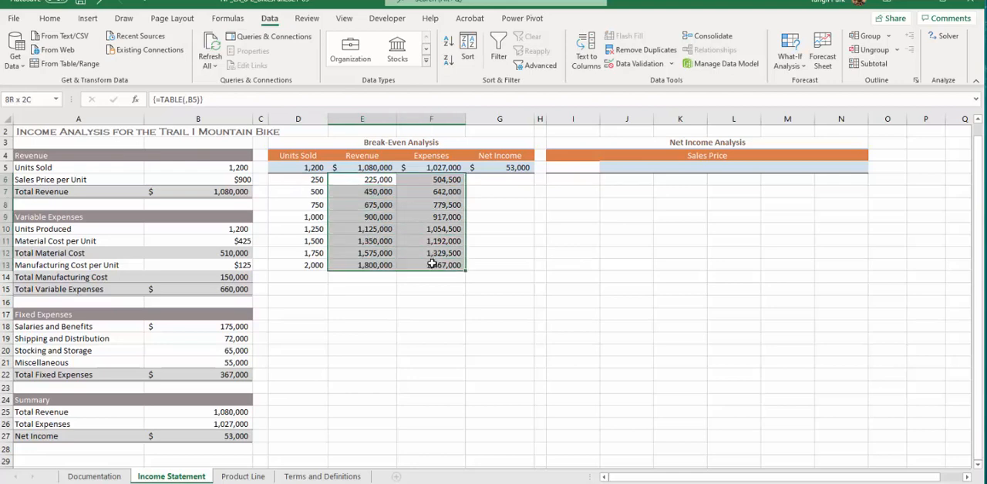
key("Delete")
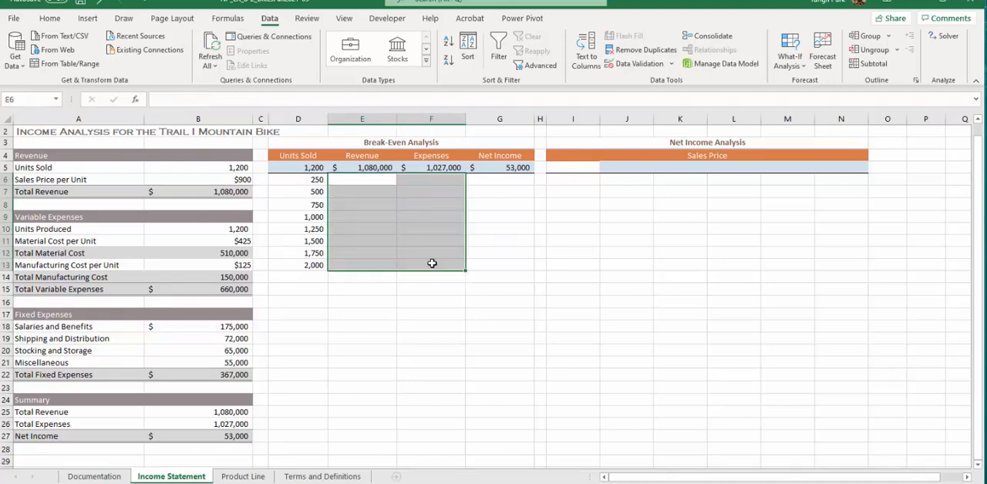
left_click(350, 204)
Create a one-variable What-If data table over D5:G13 with Units Sold cell B5 as the column input cell.
left_click(313, 182)
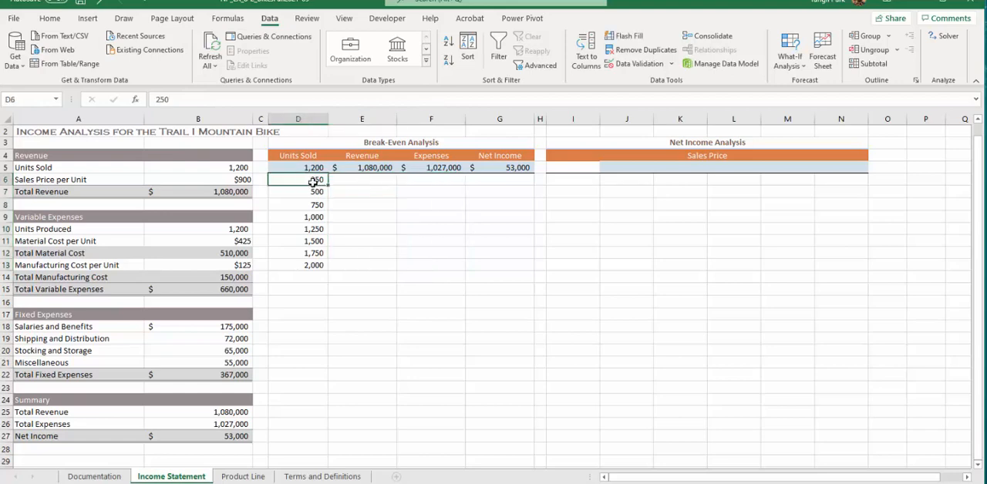
left_click(307, 167)
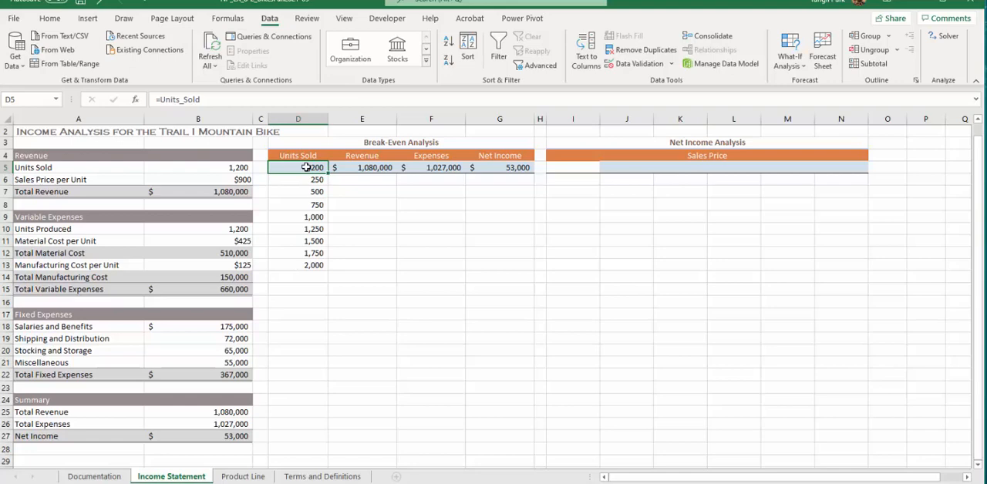
left_click_drag(307, 167, 501, 264)
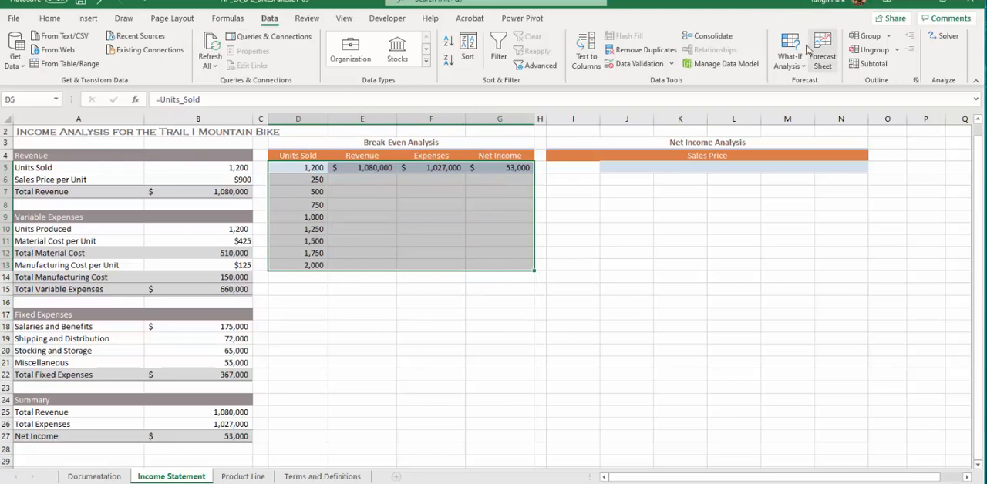
left_click(789, 62)
left_click(815, 116)
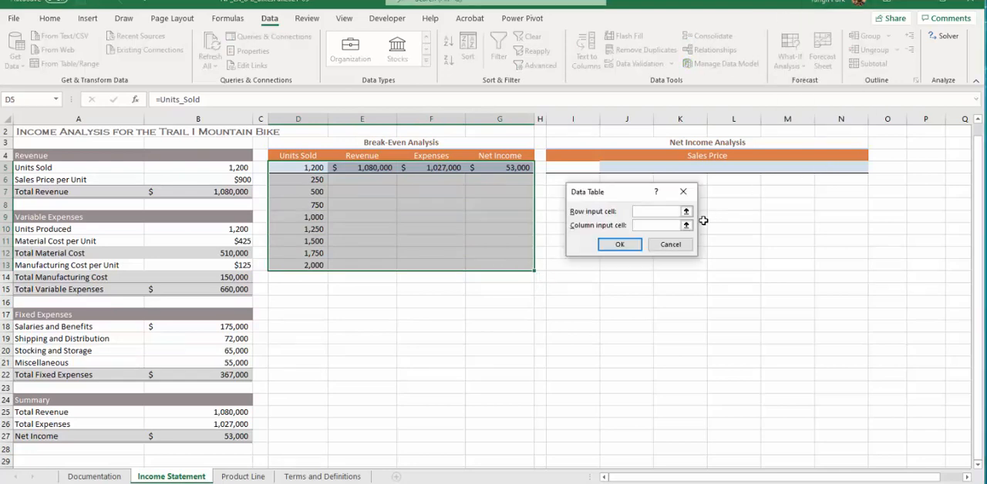
left_click(676, 229)
left_click(686, 225)
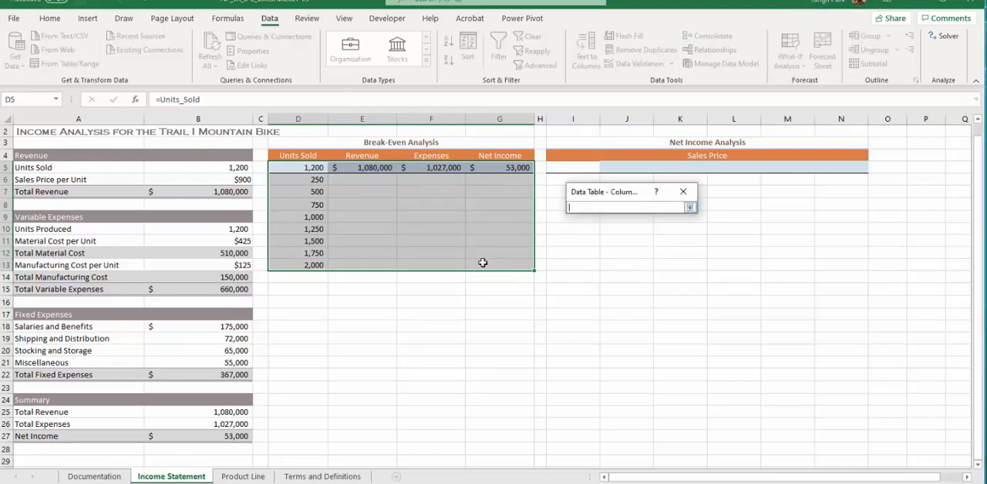
left_click(230, 181)
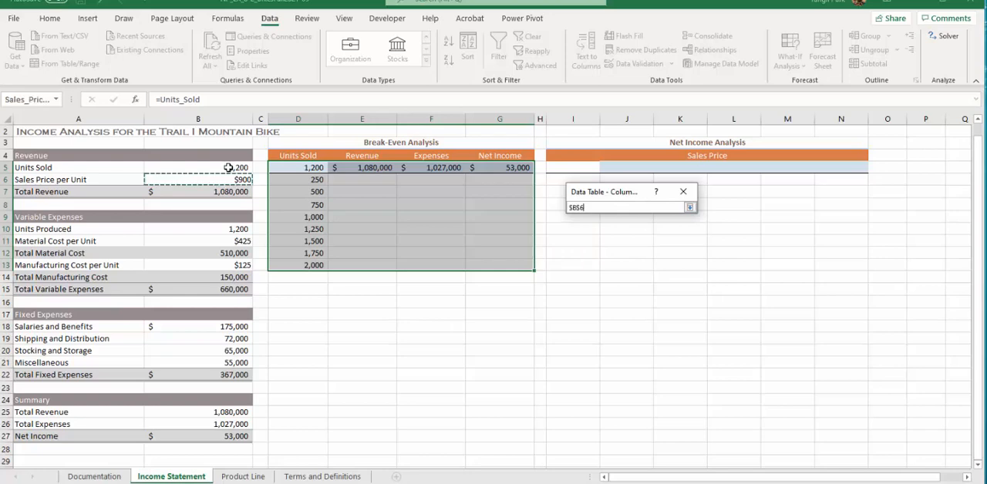
left_click(228, 168)
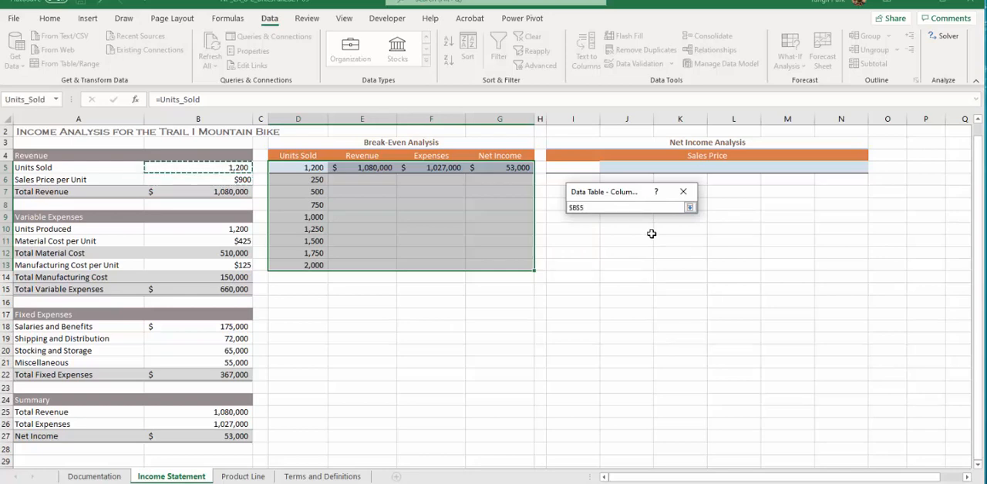
left_click(690, 207)
left_click(627, 246)
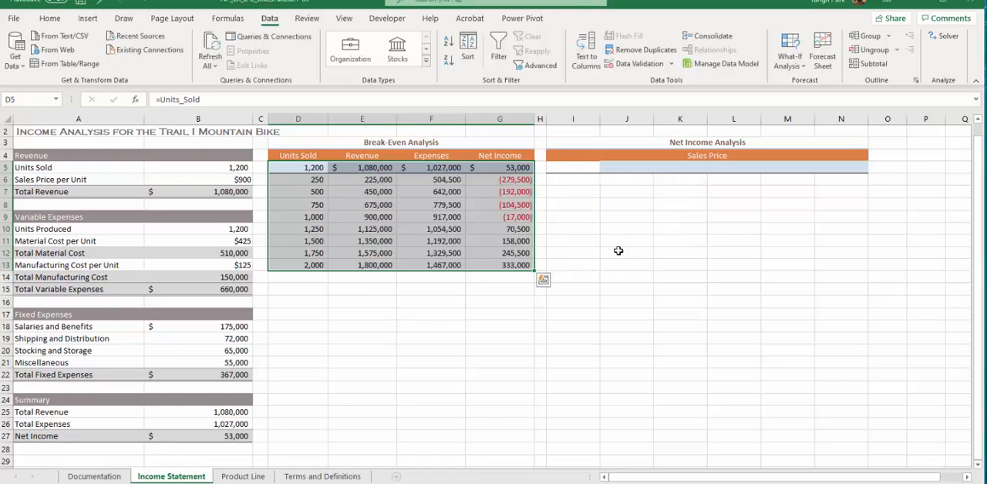
Examine the break-even rows for 1,000 and 1,250 units sold to compare revenue, expenses and net income.
left_click(362, 229)
left_click(301, 231)
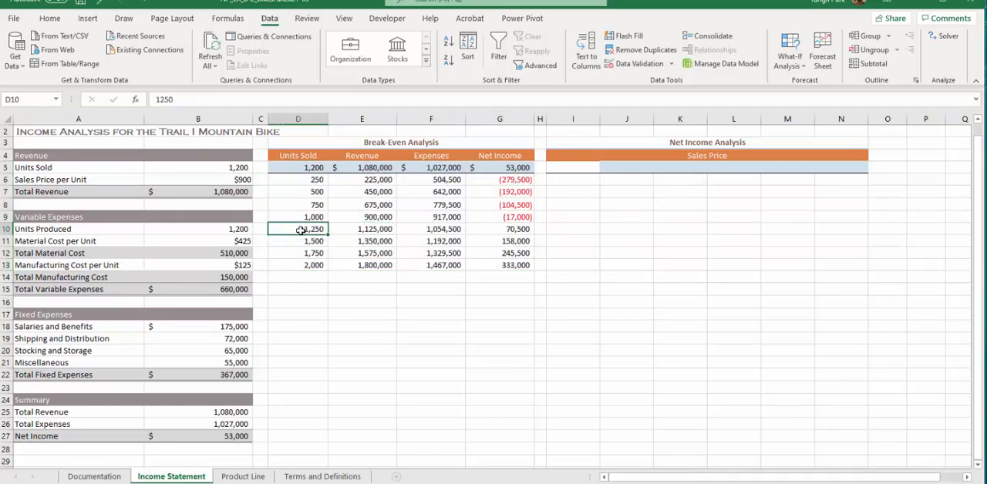
left_click(300, 218)
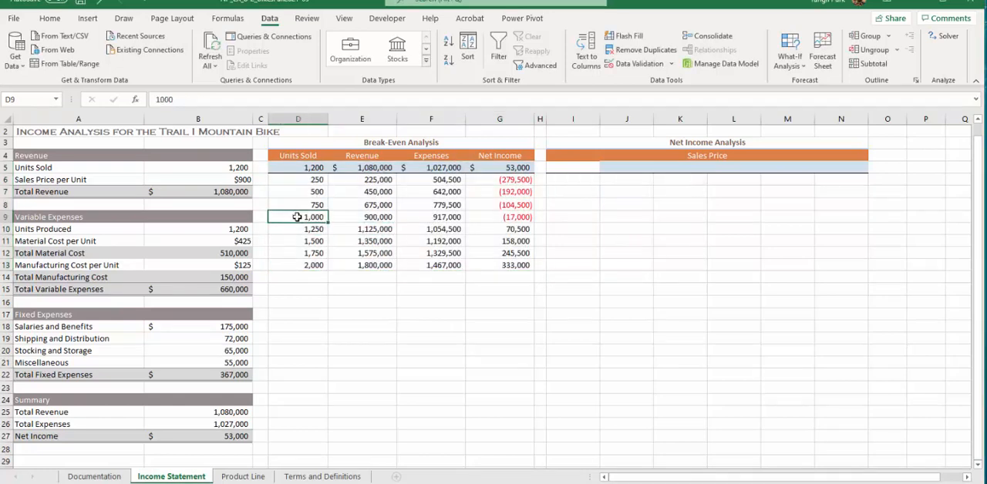
left_click_drag(297, 217, 500, 233)
left_click(353, 254)
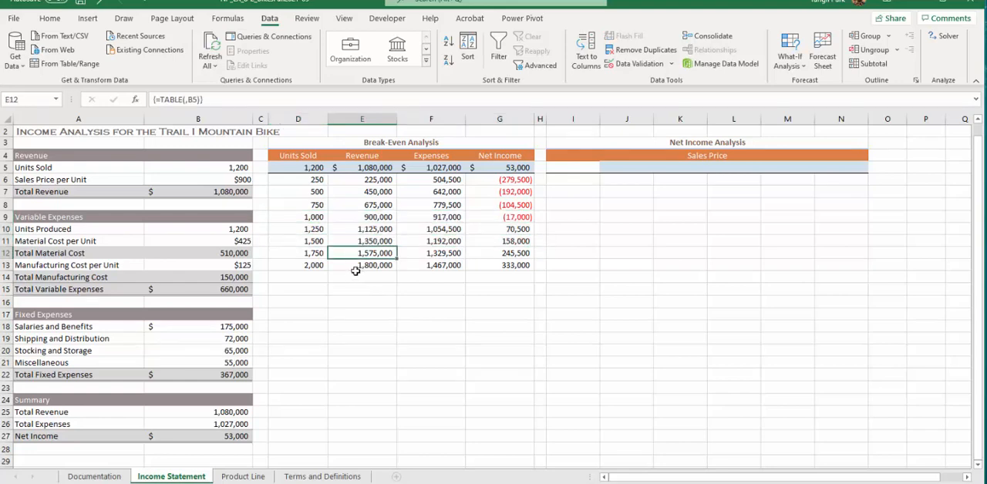
left_click(358, 337)
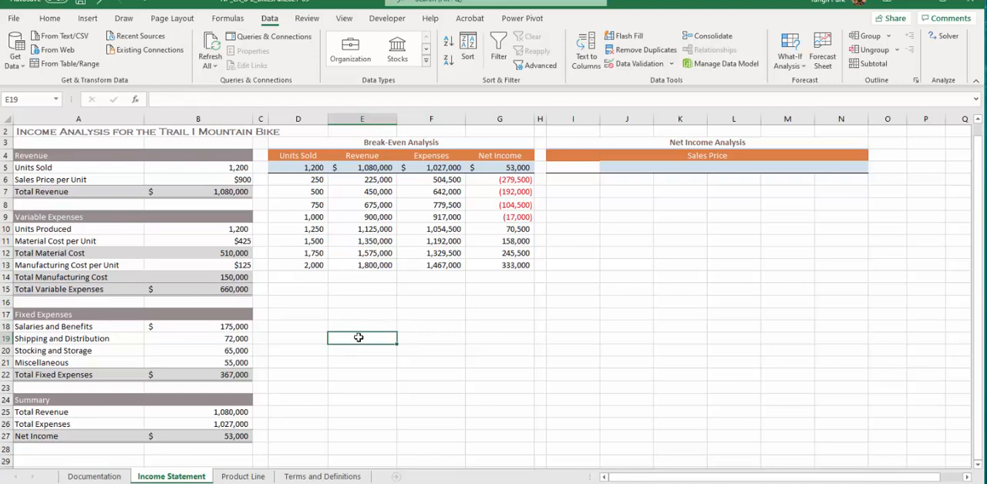
left_click(303, 276)
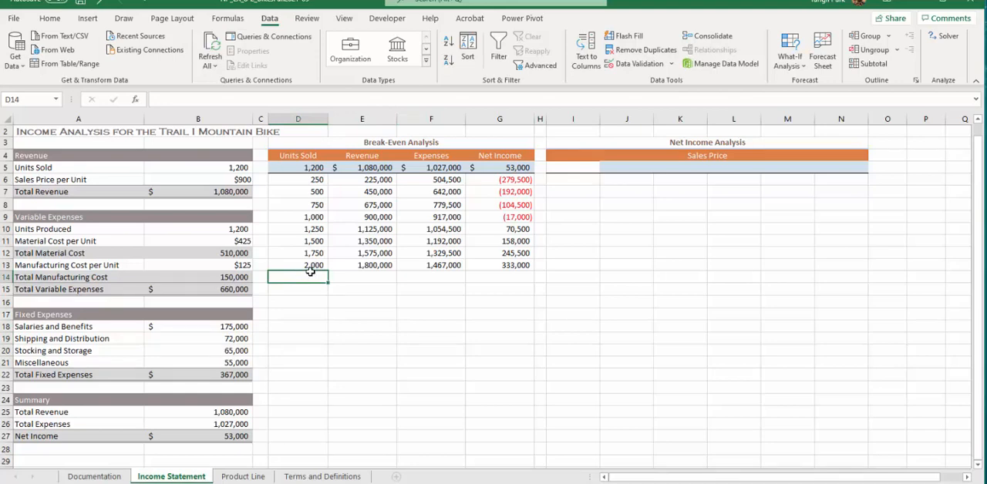
Insert a Scatter with Straight Lines chart from the Units Sold, Revenue and Expenses data in D4:F13.
left_click(299, 155)
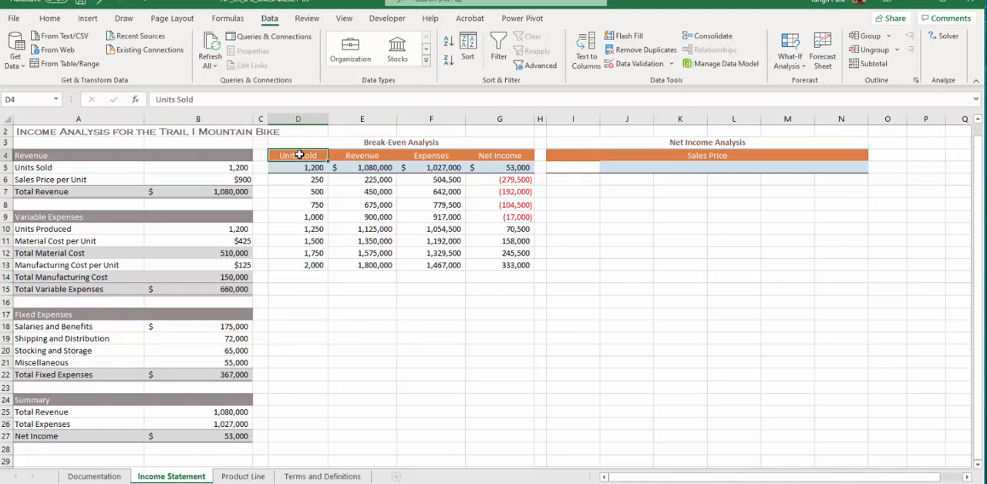
left_click_drag(299, 155, 428, 265)
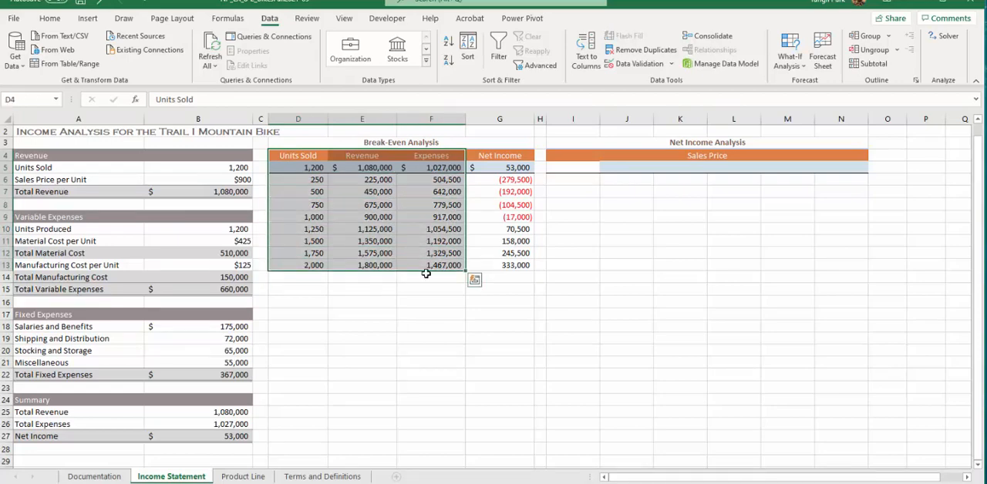
left_click(88, 19)
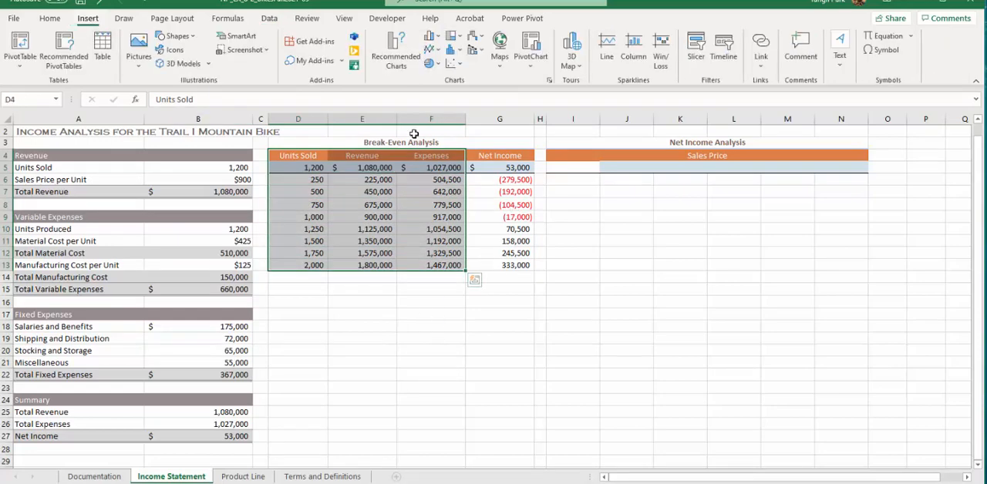
left_click(397, 66)
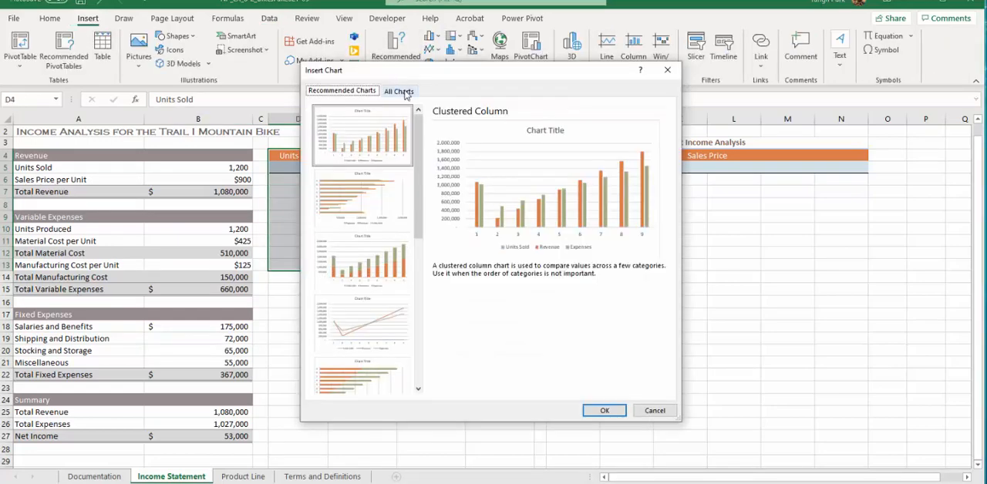
left_click(399, 91)
left_click(363, 216)
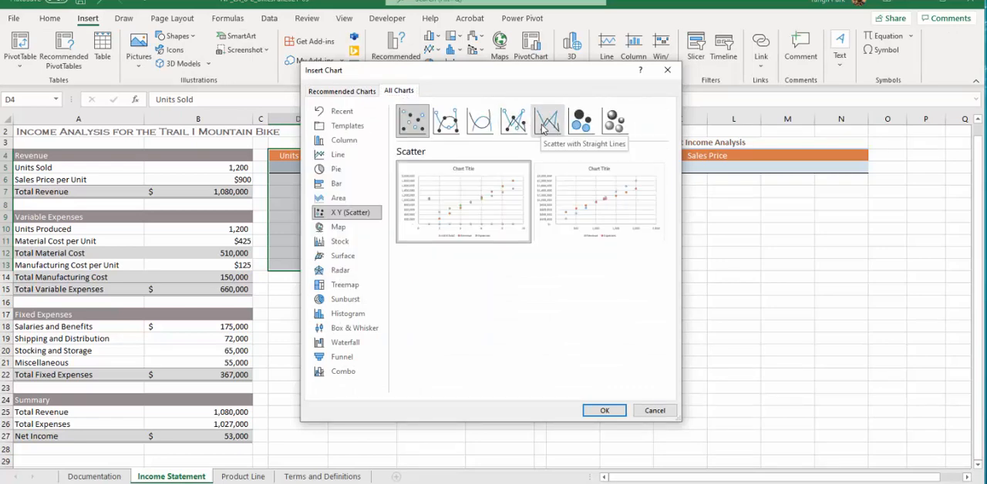
left_click(547, 123)
left_click(609, 411)
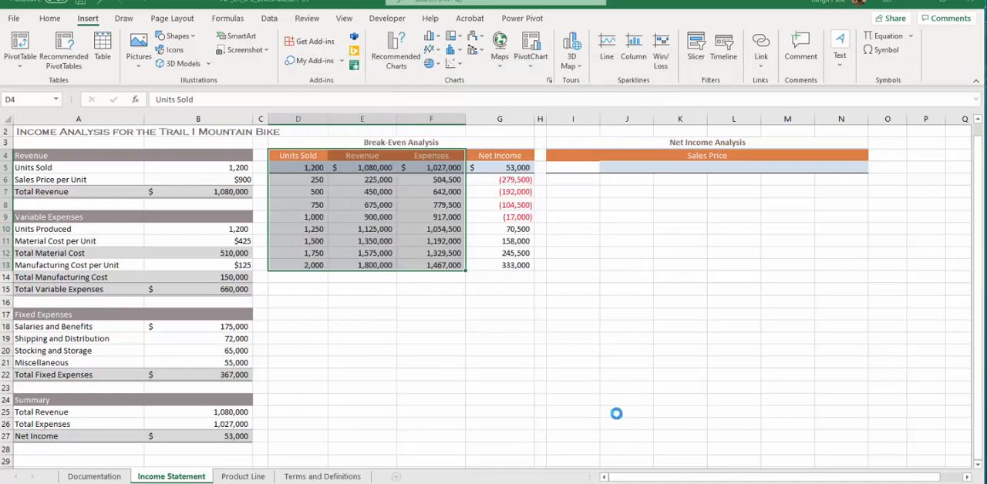
Move the scatter chart directly below the break-even table and resize it to cover D14:G27.
left_click_drag(481, 235, 403, 297)
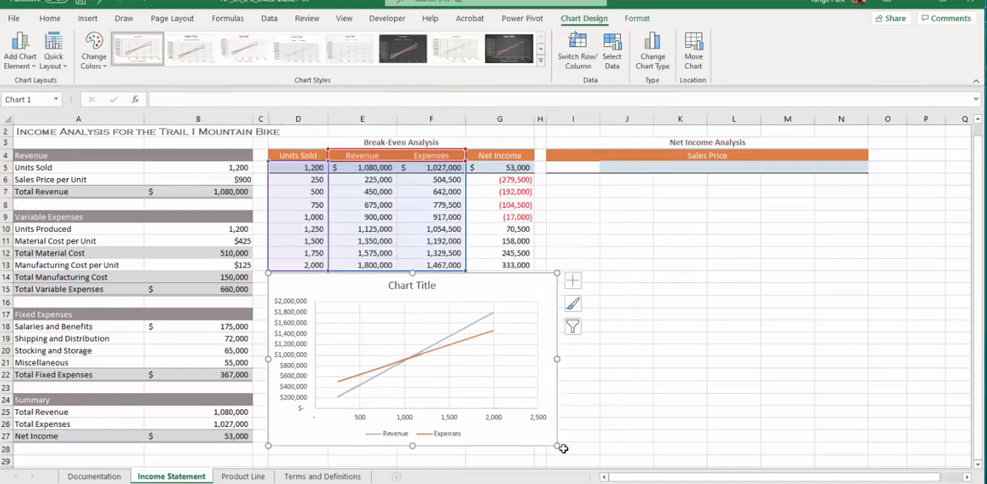
mouse_move(557, 446)
left_mouse_down()
mouse_move(535, 403)
mouse_move(539, 443)
left_mouse_up()
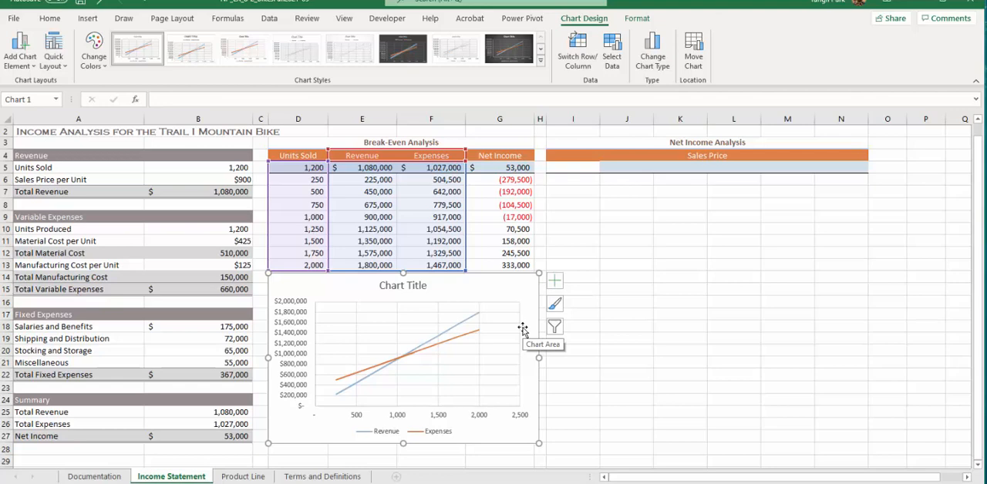
left_click(414, 287)
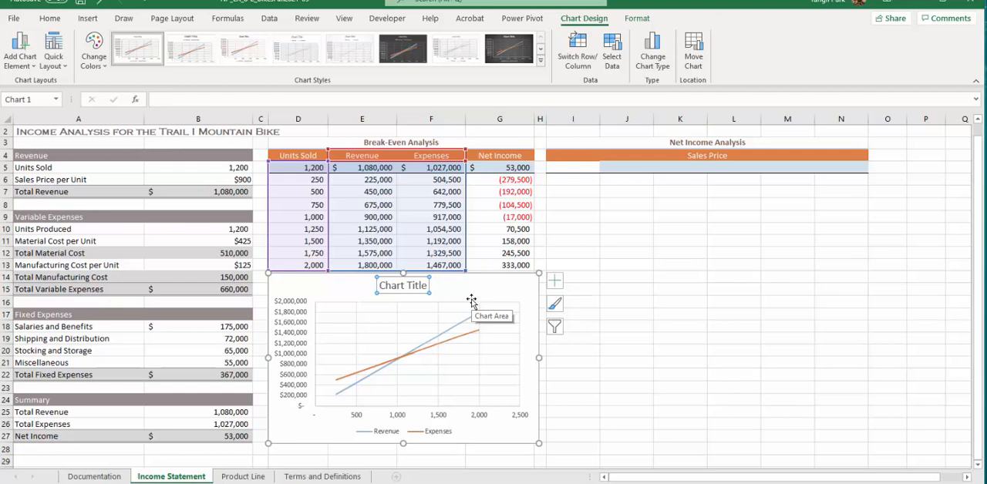
left_click(313, 180)
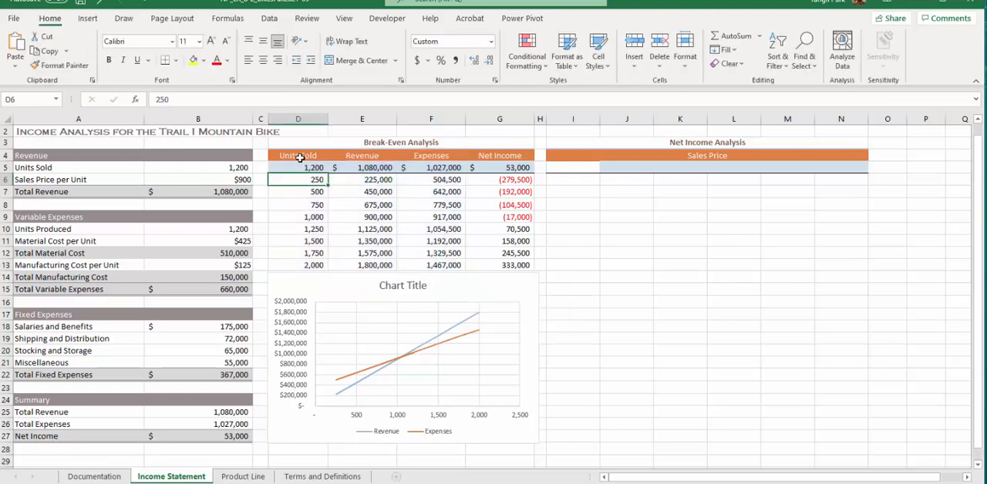
Copy the Units Sold values in D6:D13 into I6:I13 of the Net Income Analysis table.
left_click(300, 156)
left_click(288, 177)
left_click_drag(295, 178, 298, 268)
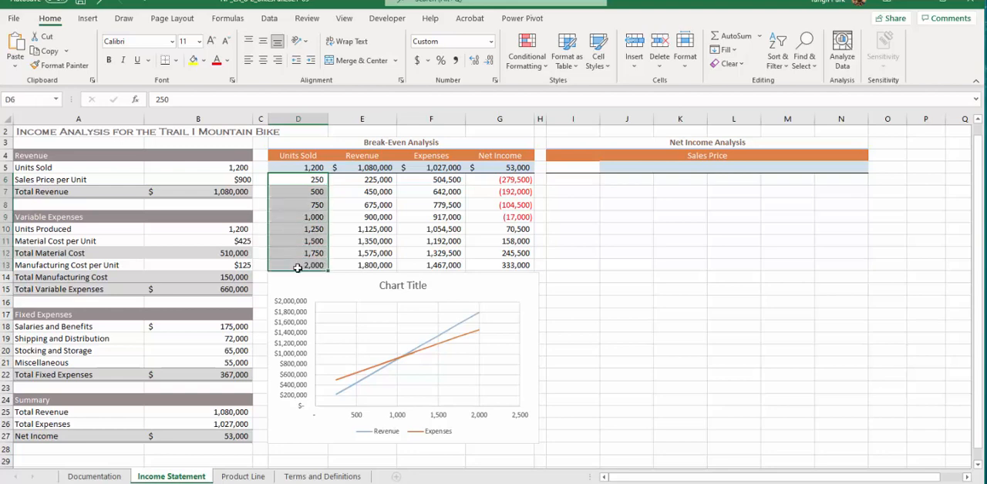
key("ctrl+c")
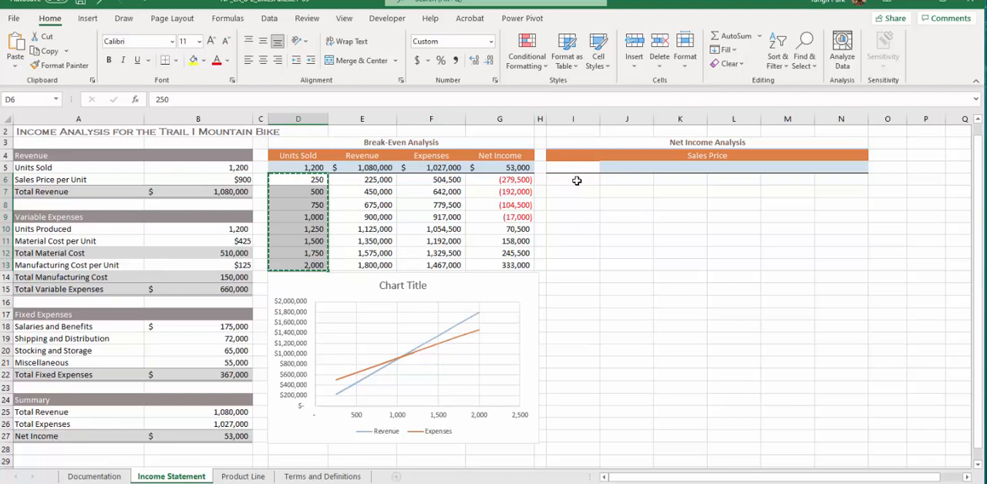
left_click(577, 180)
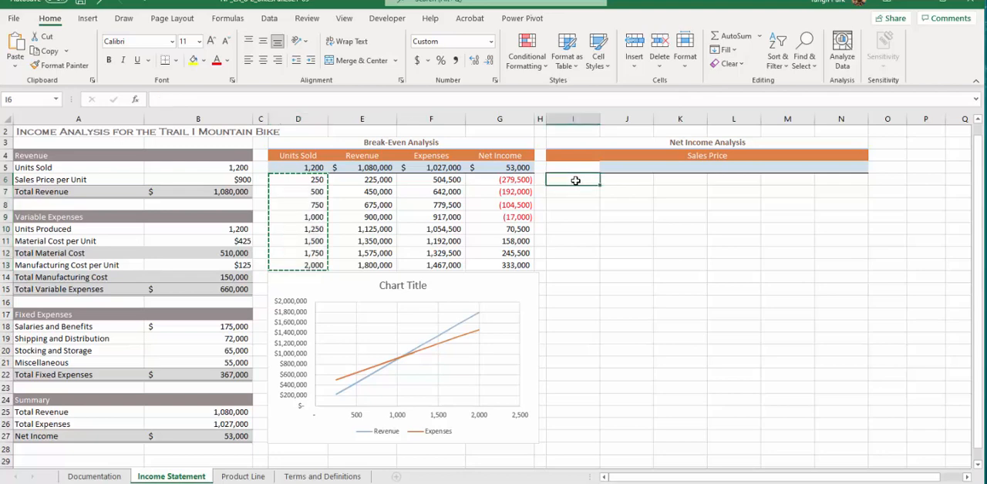
key("Return")
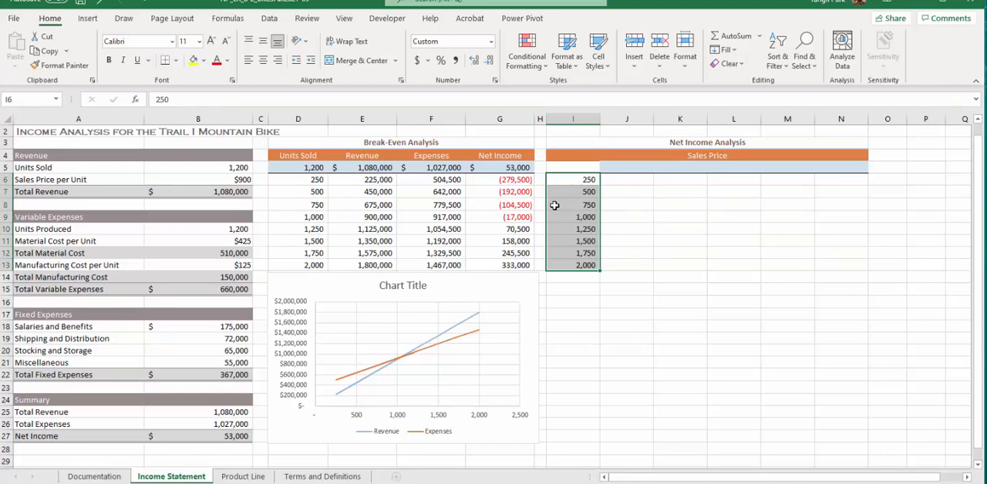
Fill the Sales Price row J5:N5 with prices from $800 to $1,200 in steps of $100.
left_click(632, 166)
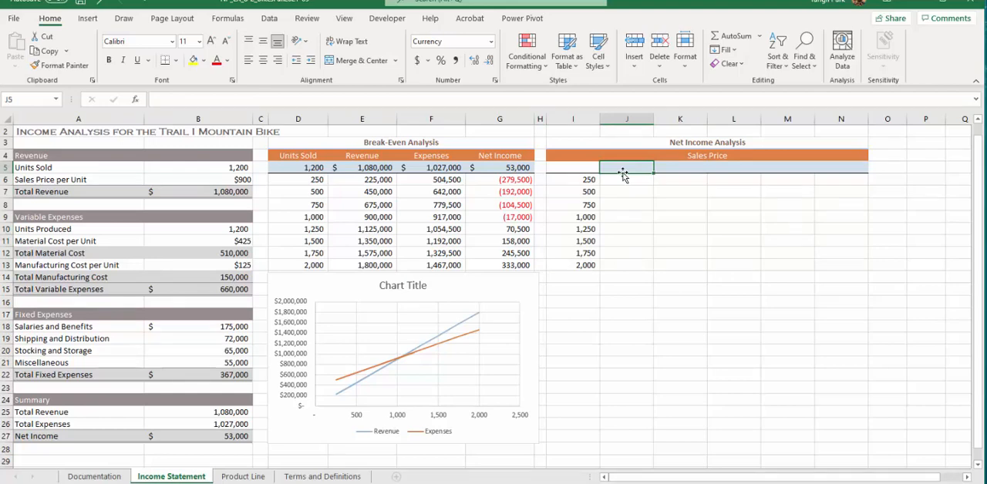
type("800")
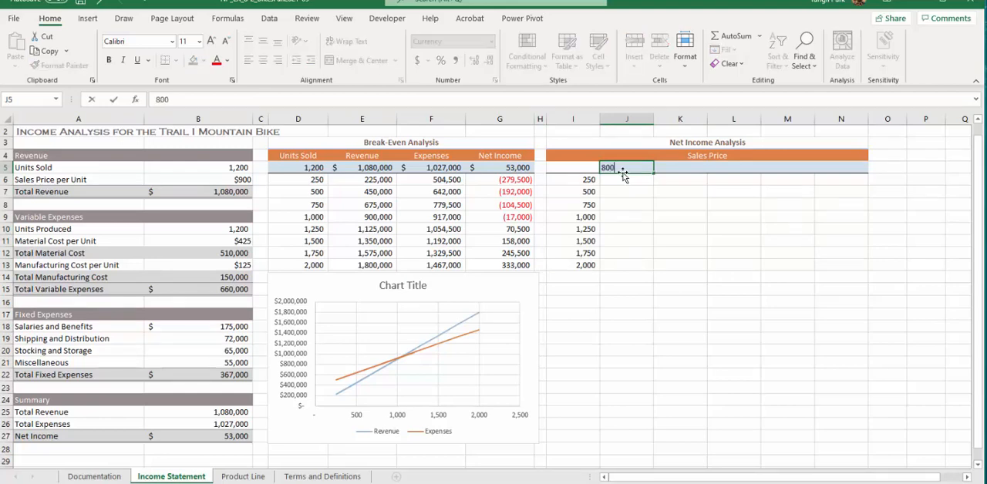
key("Return")
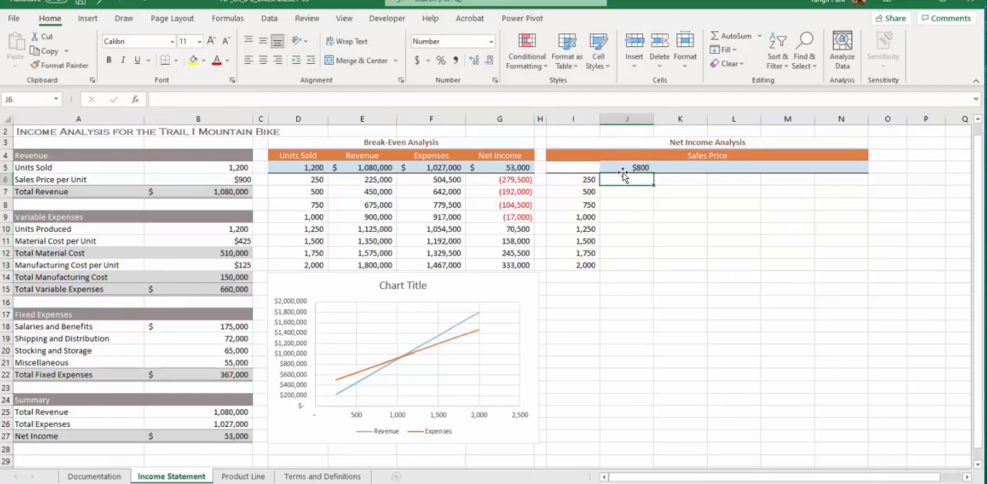
left_click(678, 166)
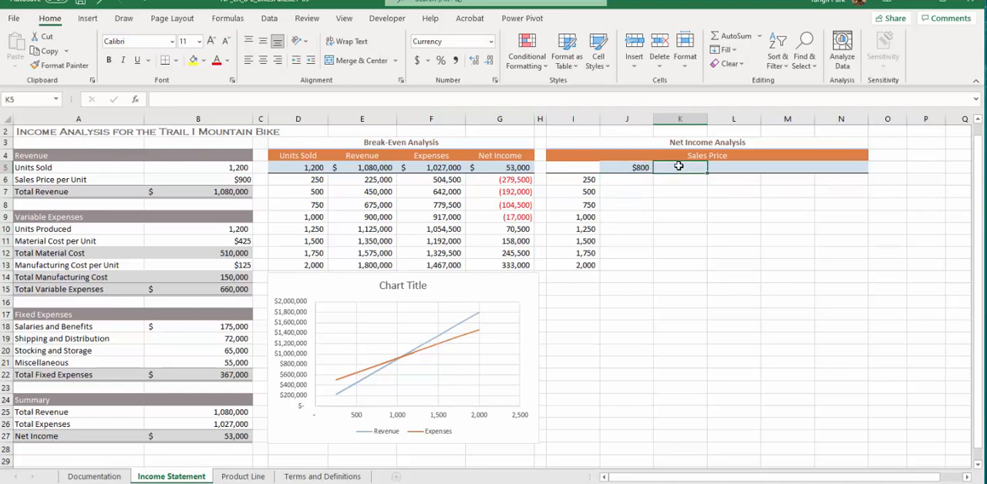
type("900")
key("Return")
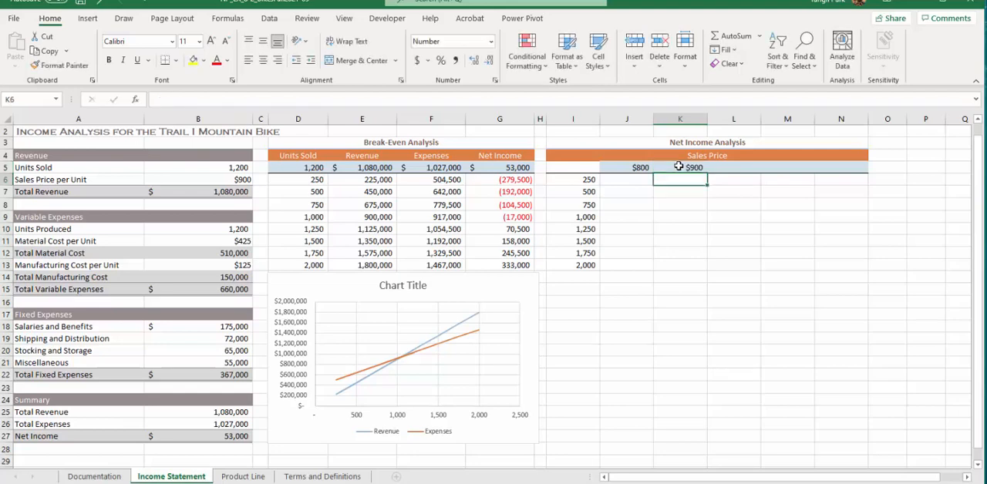
left_click_drag(637, 167, 861, 177)
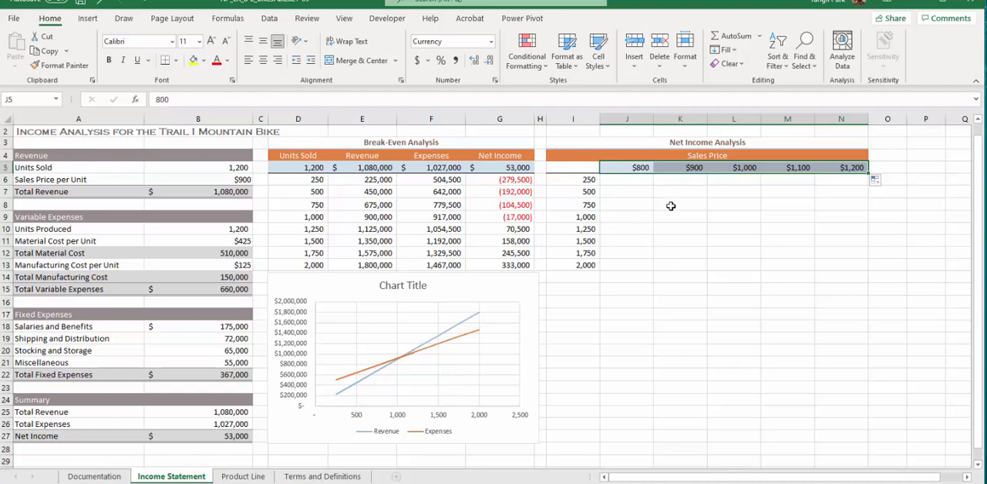
Enter a formula in I5 that references the Net Income cell B27.
left_click(578, 163)
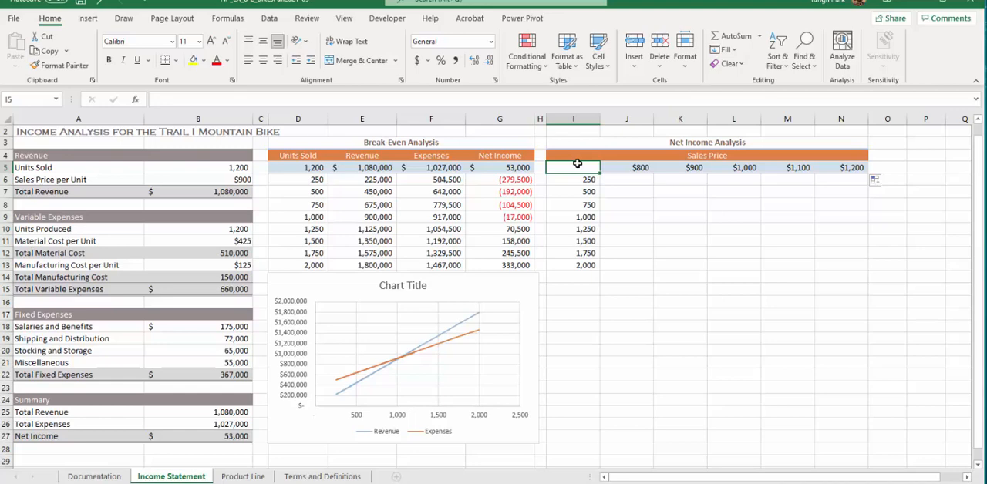
type("=")
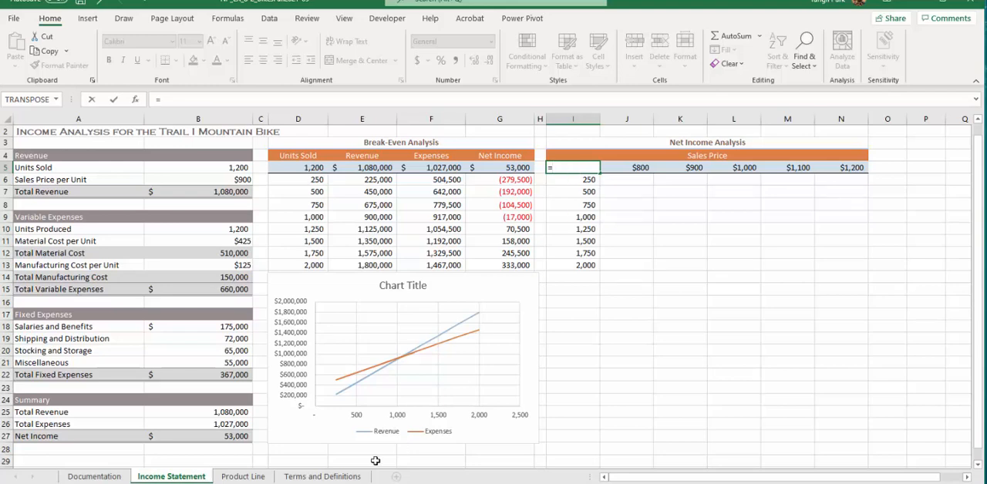
left_click(212, 437)
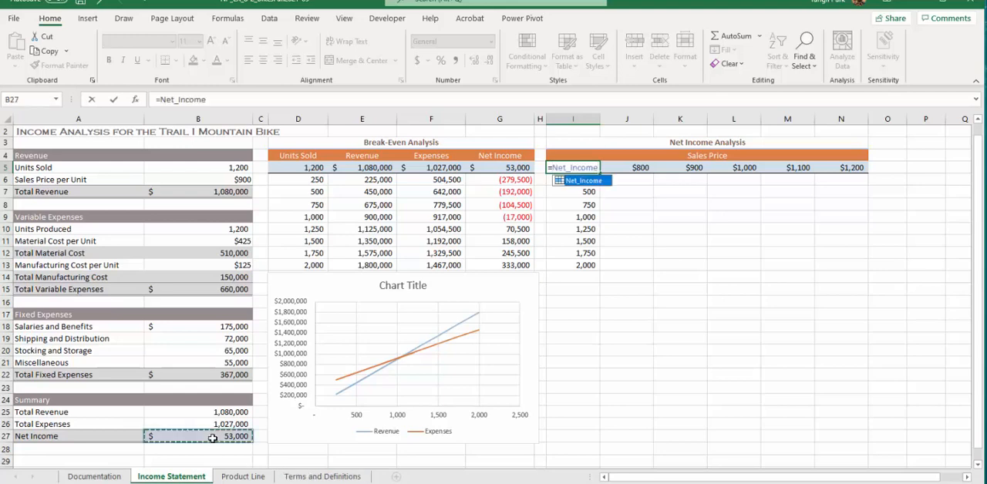
key("Return")
Apply the custom number format "Units Sold", including the quotation marks, to cell I5.
left_click(581, 167)
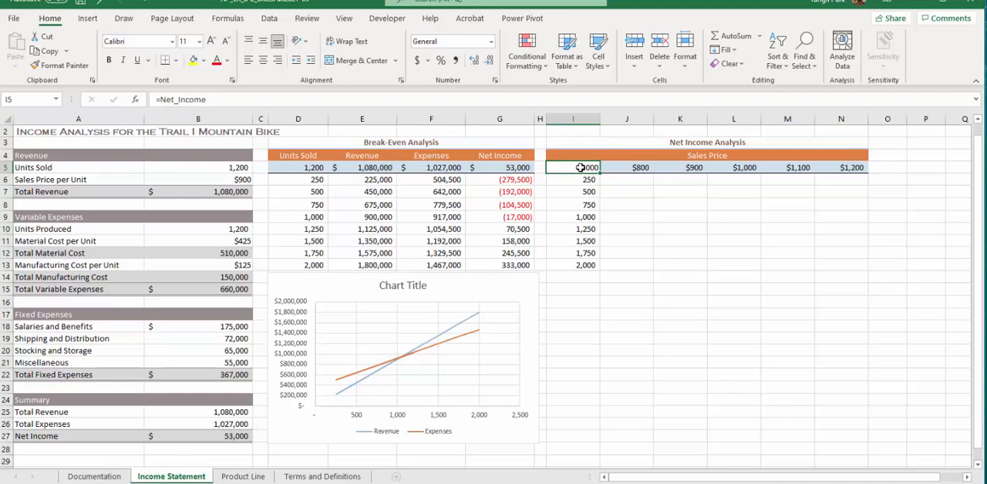
right_click(581, 168)
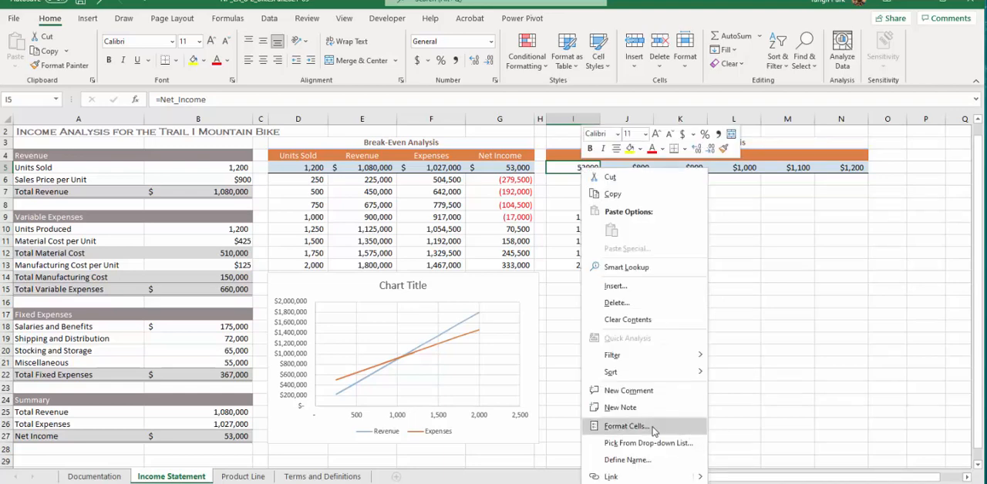
left_click(627, 427)
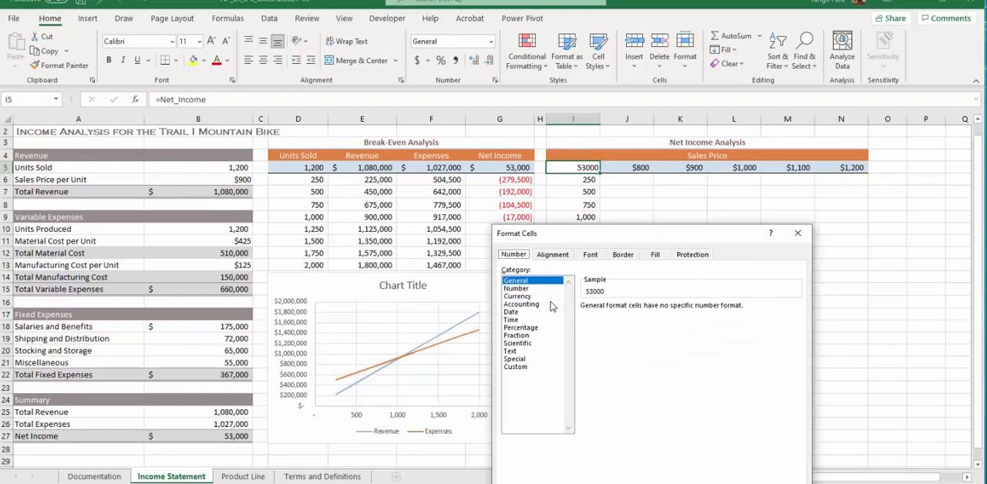
left_click(529, 360)
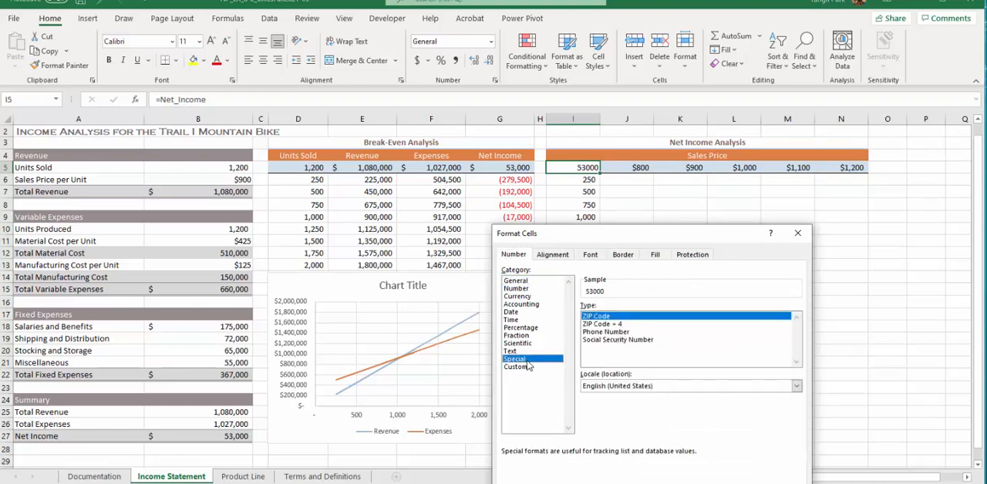
left_click(529, 366)
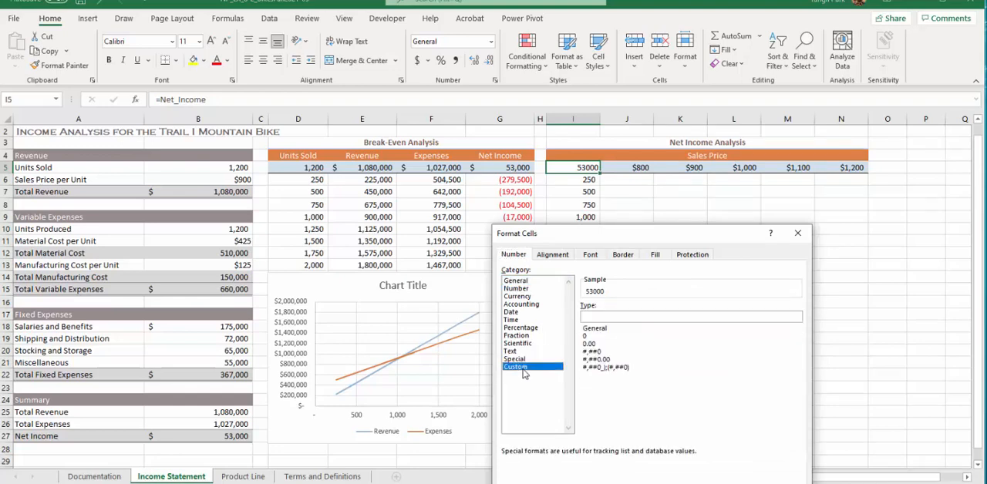
double_click(617, 314)
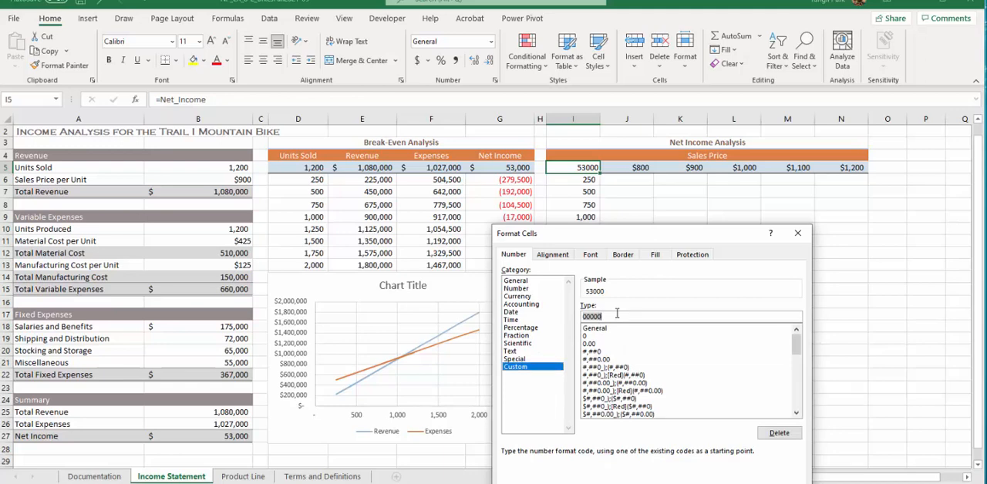
type("[")
type("Units S")
type("old")
type("\"")
key("Return")
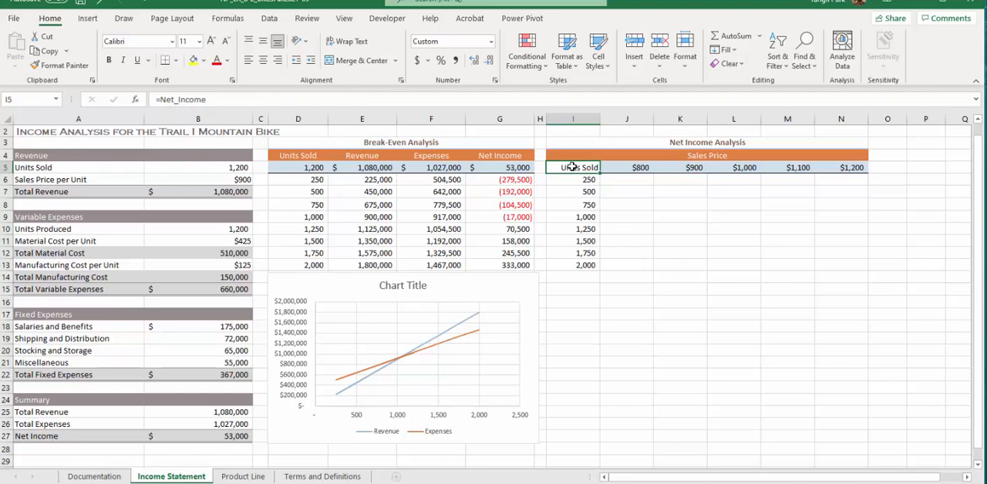
Create a two-variable What-If data table over I5:N13 with row input cell B6 and column input cell B5.
left_click_drag(572, 167, 840, 266)
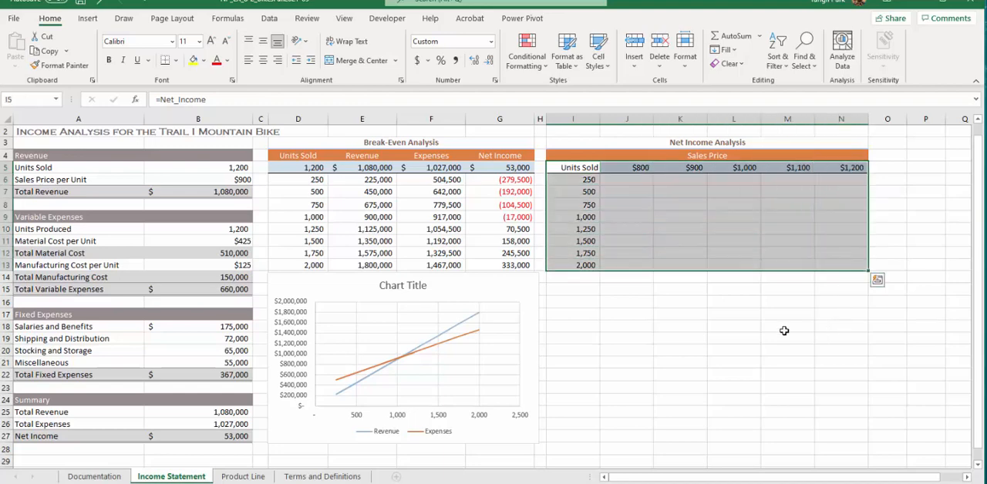
left_click(268, 18)
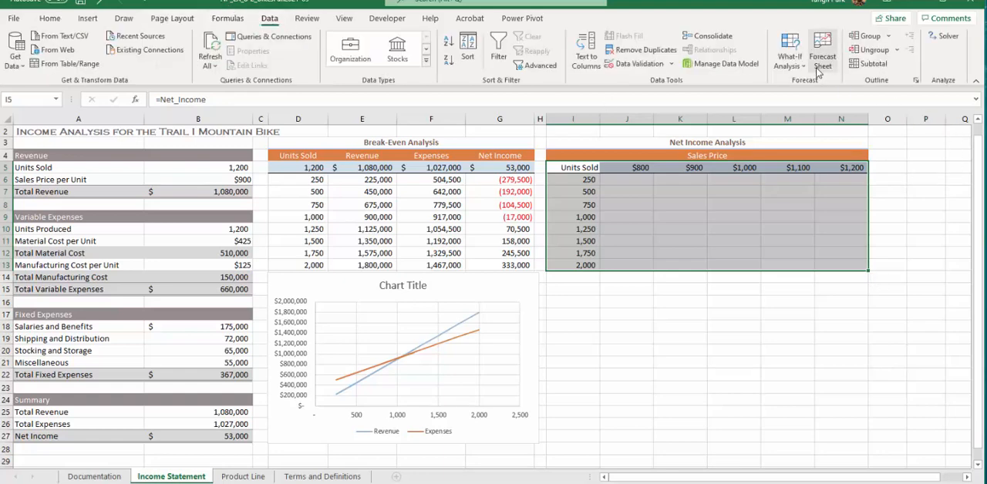
left_click(790, 60)
left_click(808, 116)
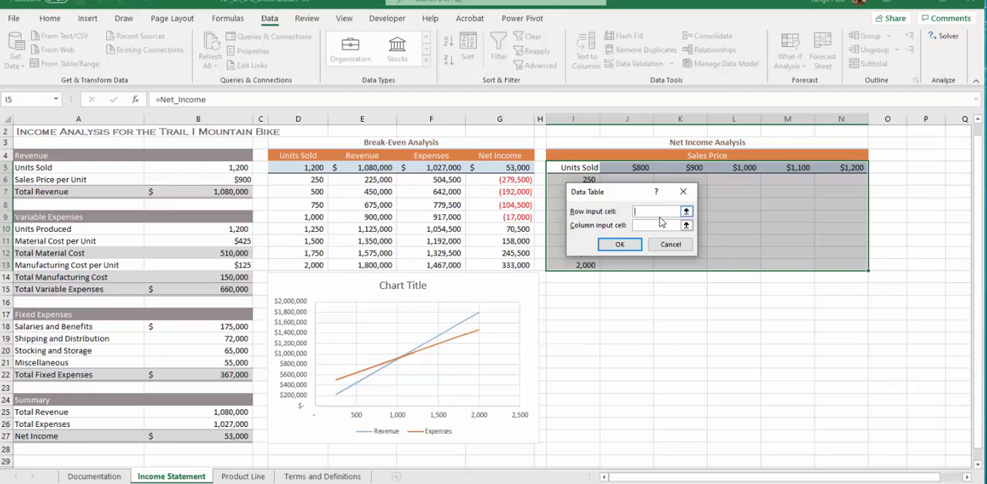
left_click(685, 212)
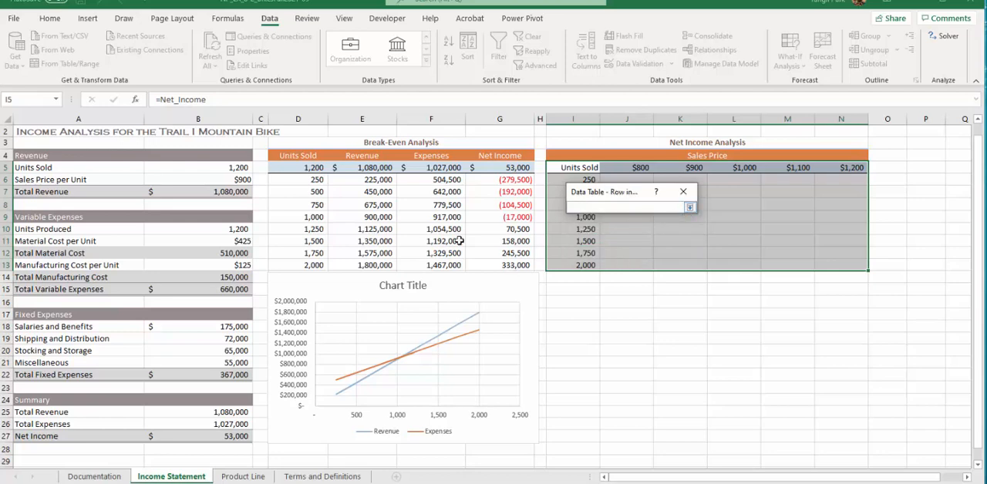
left_click(198, 180)
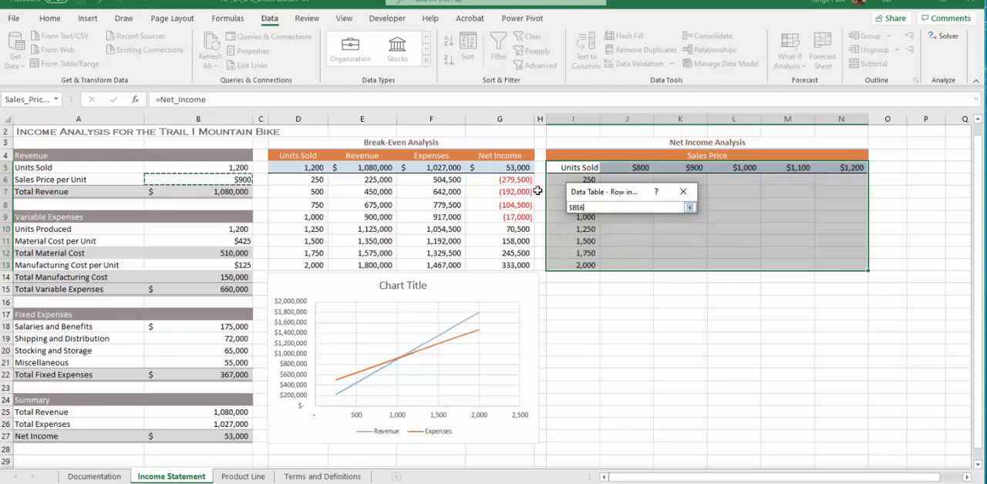
left_click(690, 207)
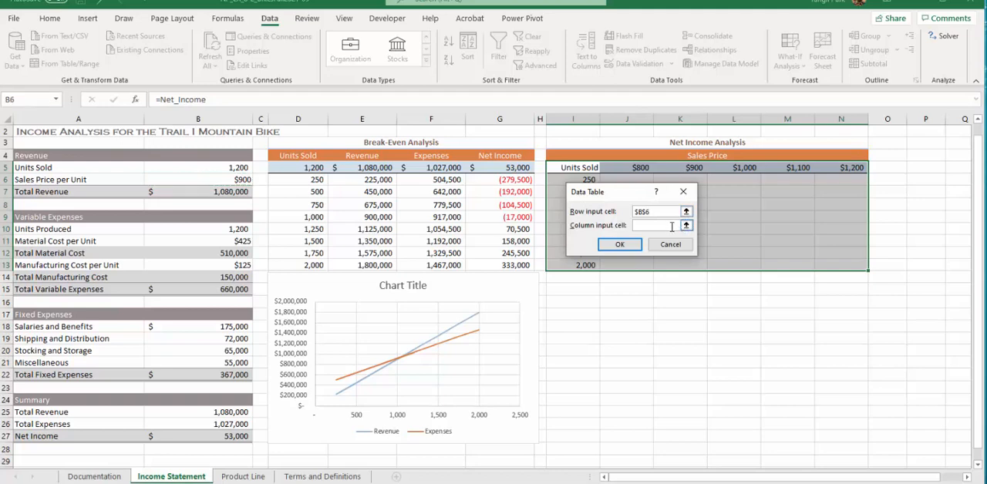
left_click(686, 225)
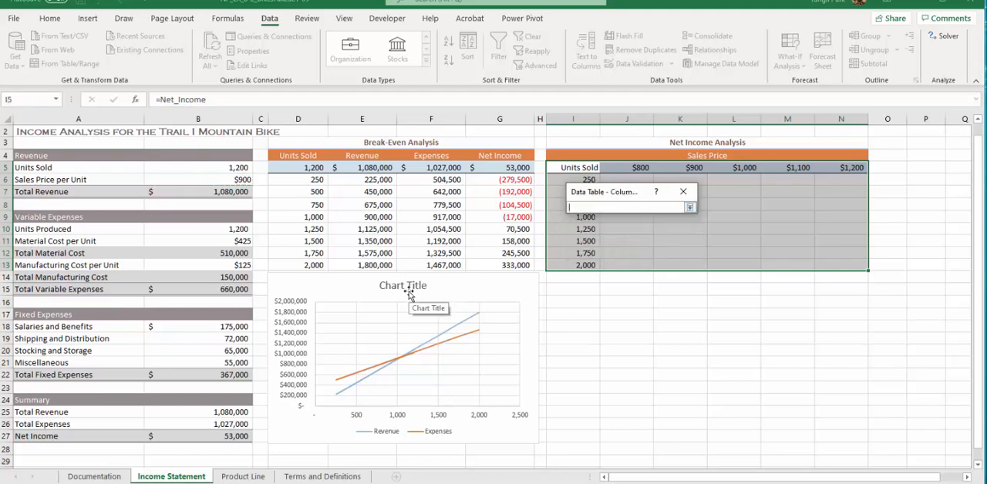
left_click(176, 168)
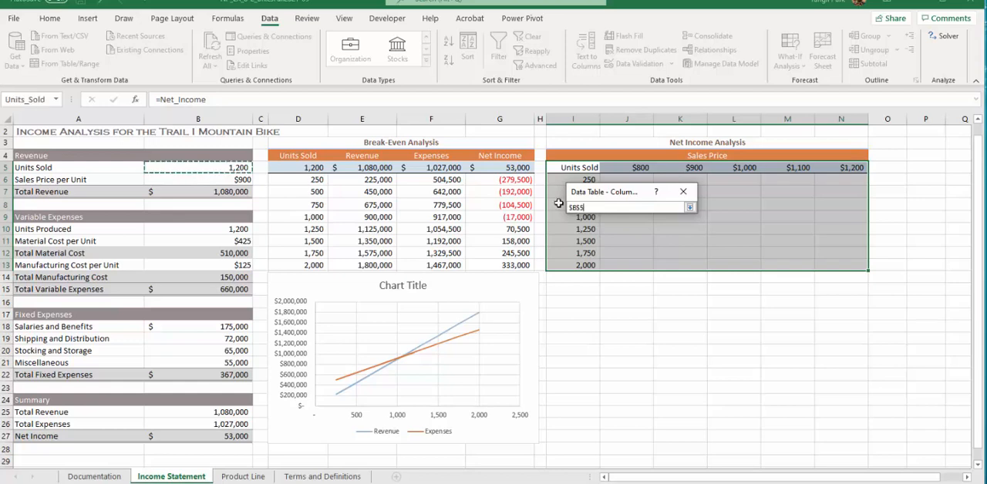
left_click(690, 207)
left_click(620, 244)
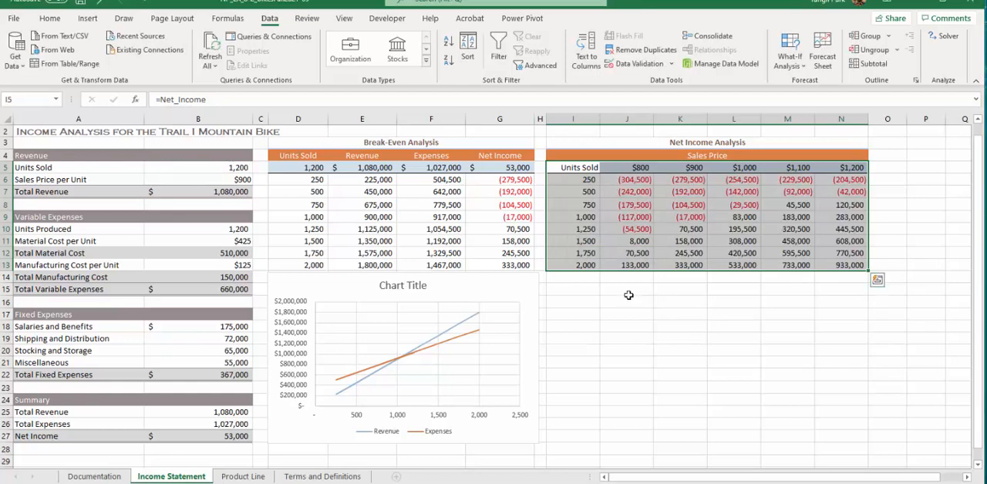
left_click(640, 266)
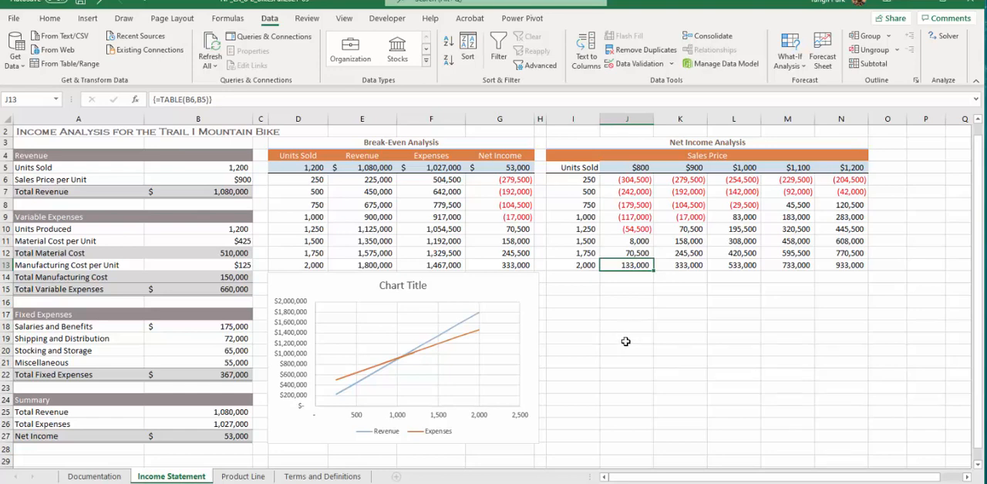
Insert a Scatter with Straight Lines chart from the Net Income data in I6:N13.
left_click(579, 180)
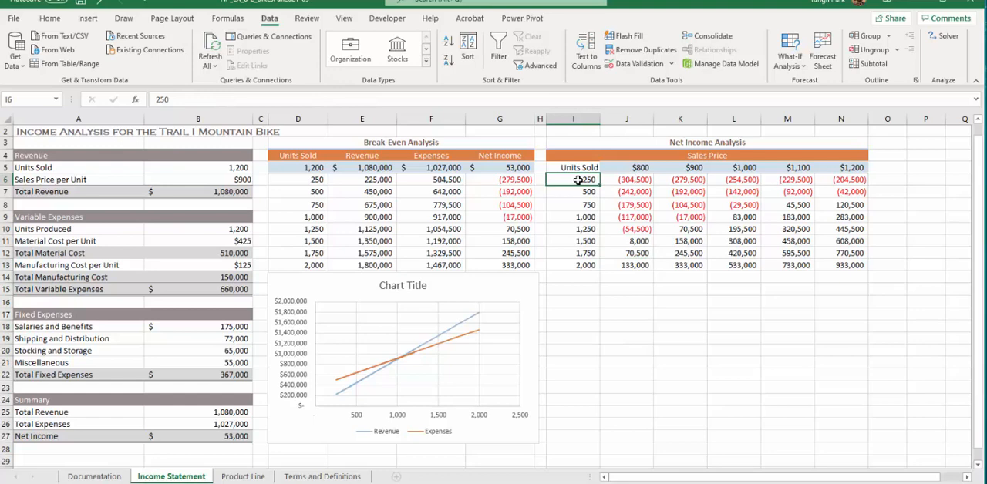
left_click_drag(578, 180, 839, 262)
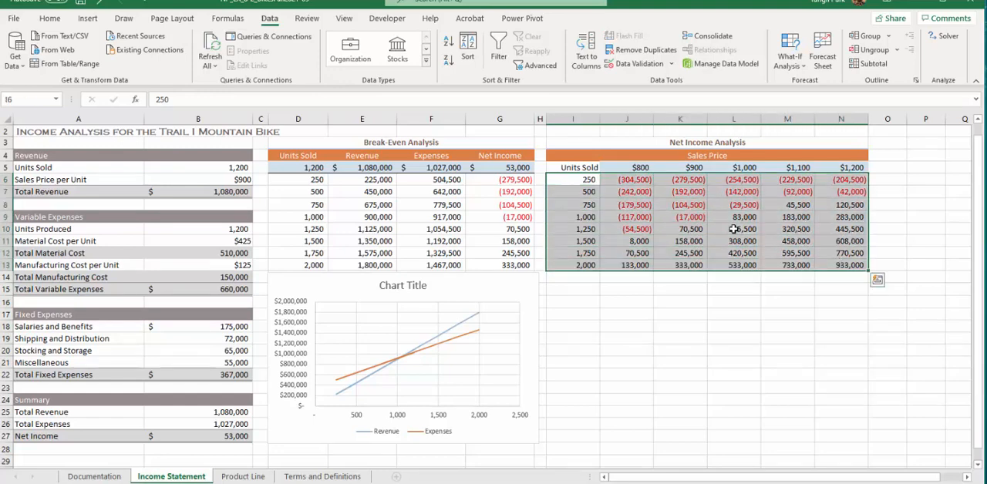
left_click(88, 19)
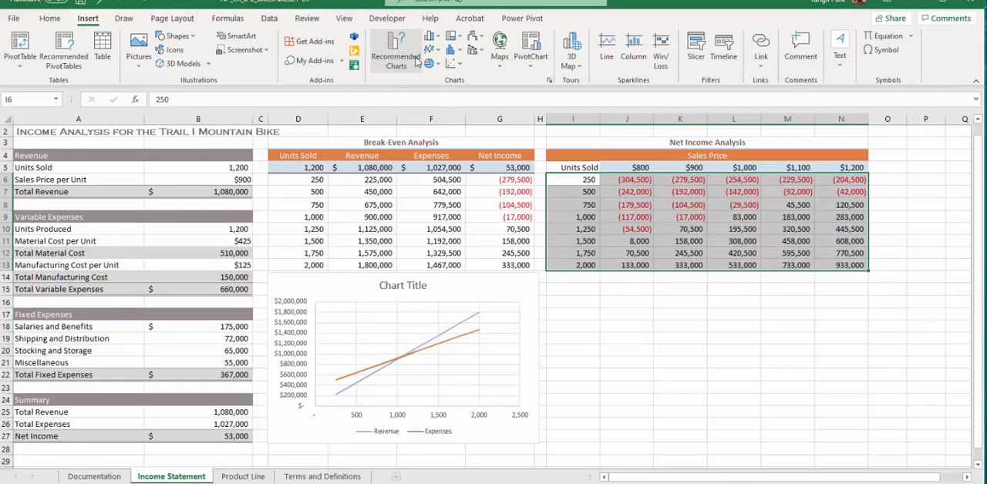
left_click(417, 61)
left_click(399, 91)
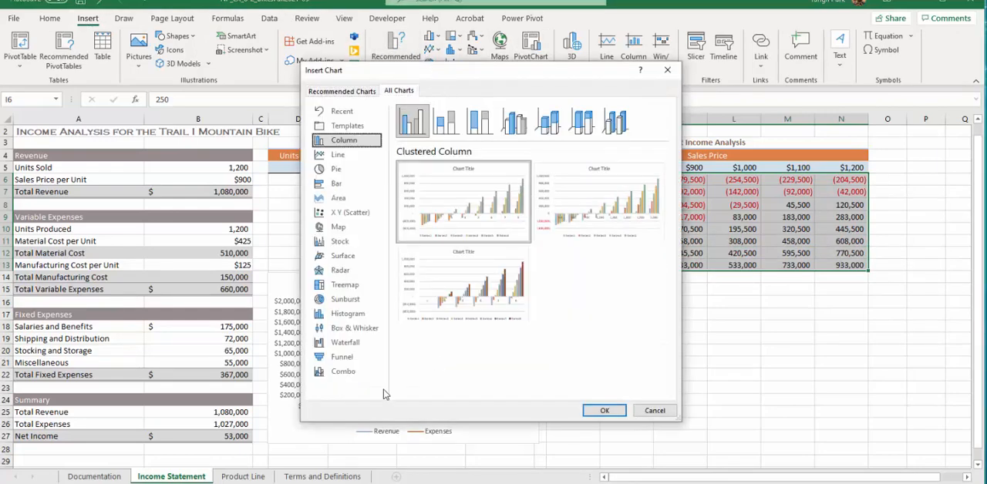
left_click(350, 212)
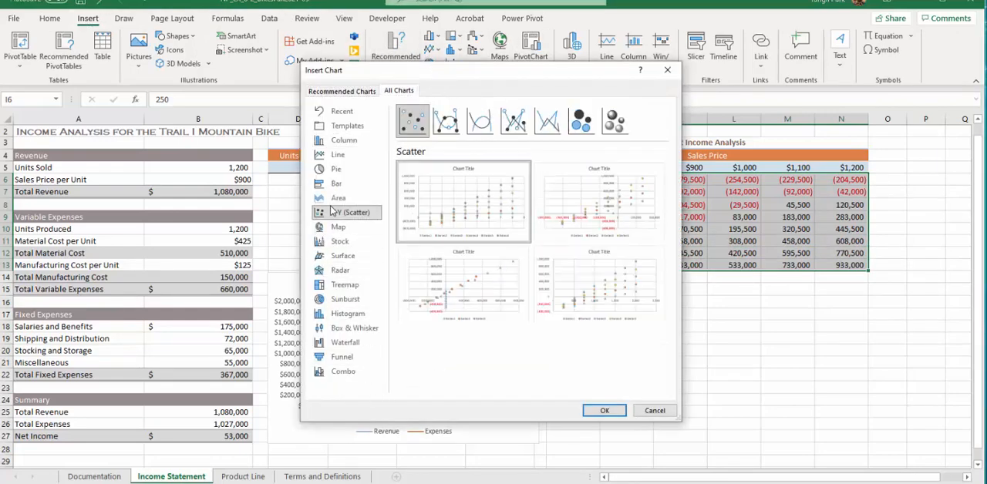
left_click(554, 129)
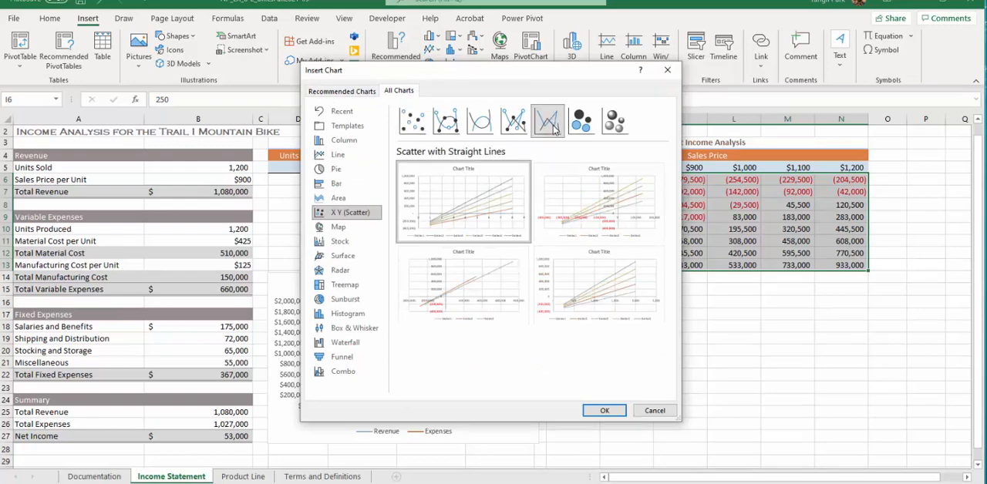
left_click(607, 410)
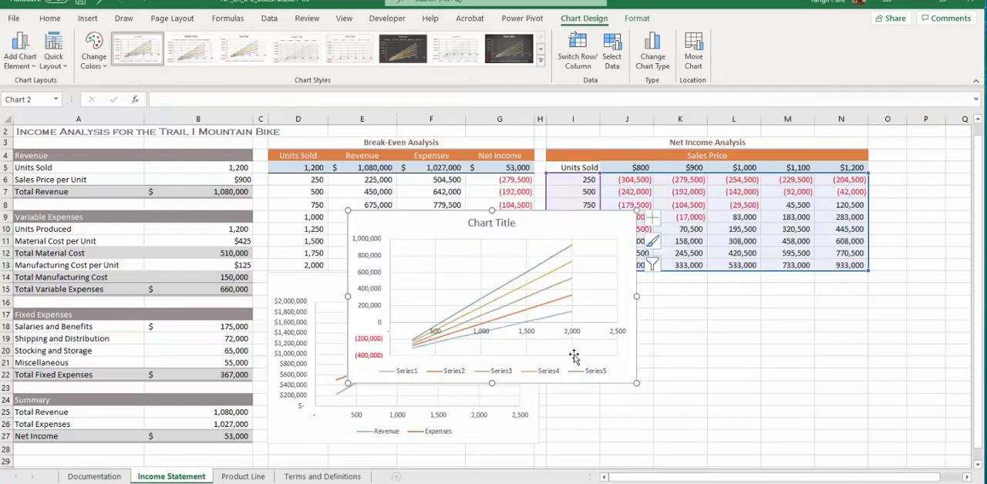
Move the new scatter chart directly below the Net Income Analysis table and widen it to span columns I to N.
left_click_drag(572, 221, 770, 278)
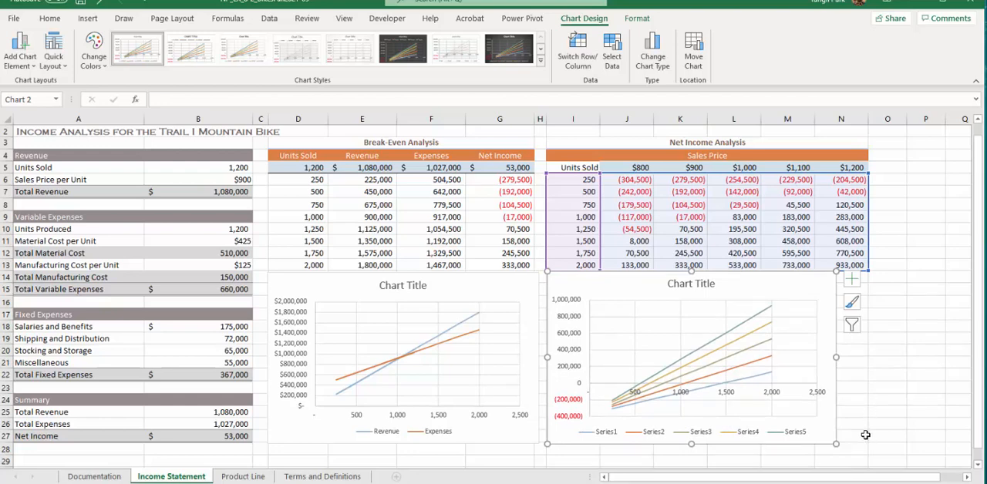
left_click_drag(835, 440, 867, 445)
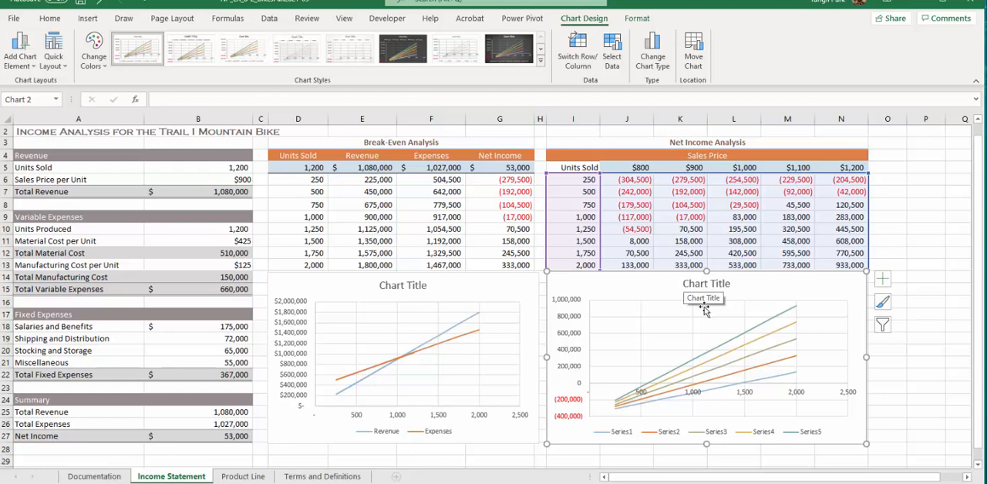
left_click(697, 435)
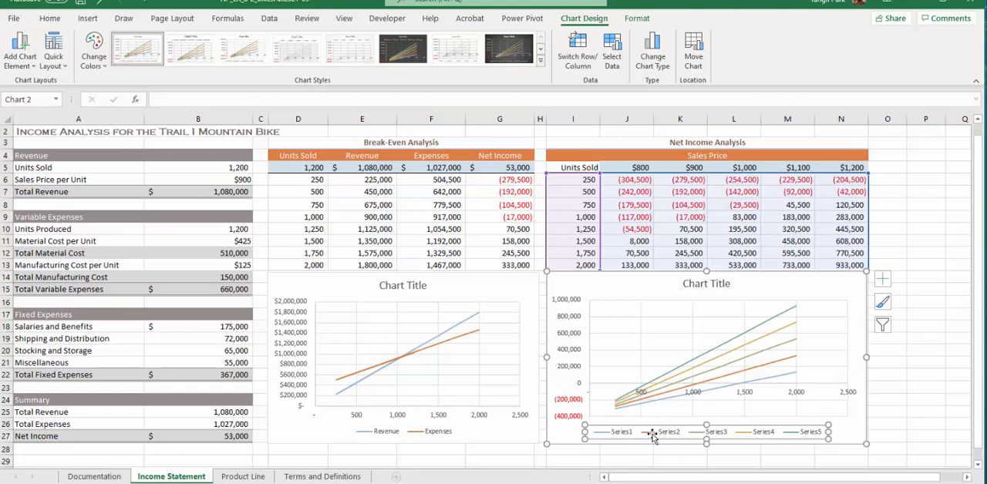
Edit the net income chart's data source so the first series takes its name from cell J5 ($800).
left_click(819, 293)
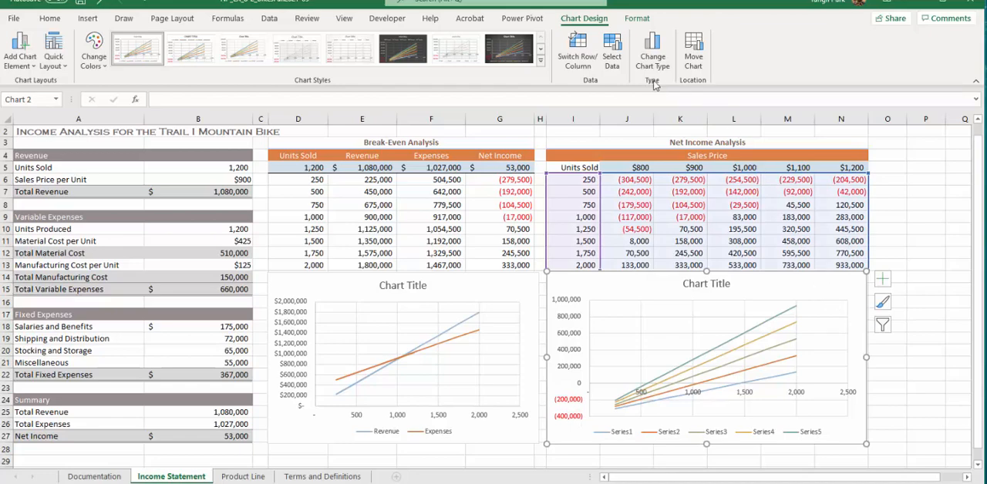
left_click(615, 63)
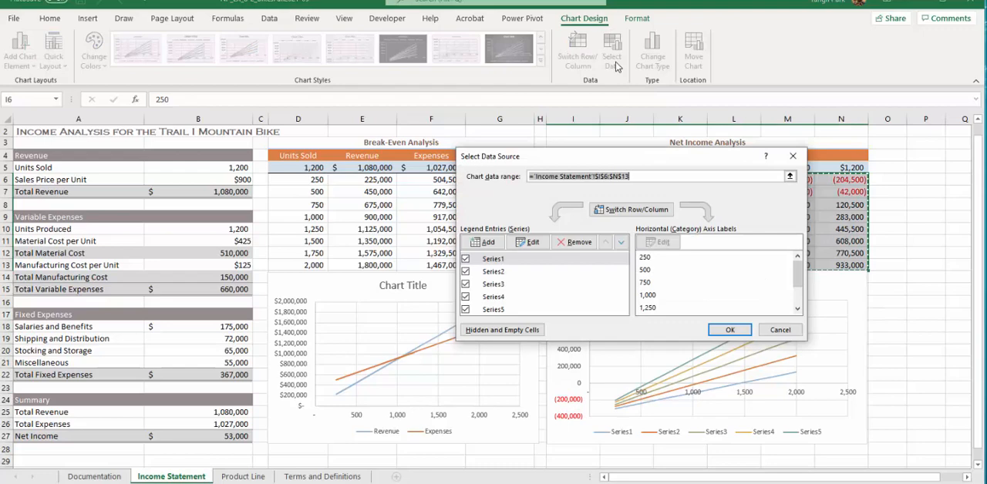
left_click(514, 262)
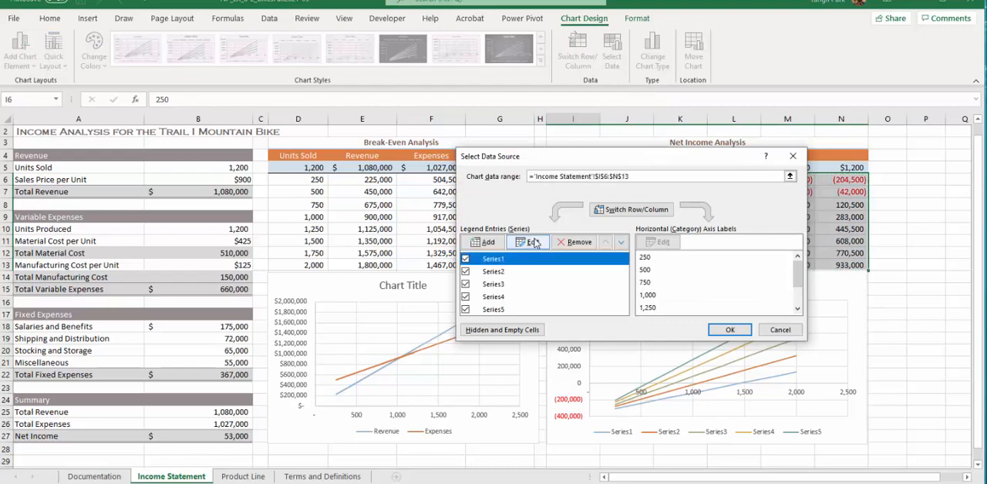
left_click(531, 242)
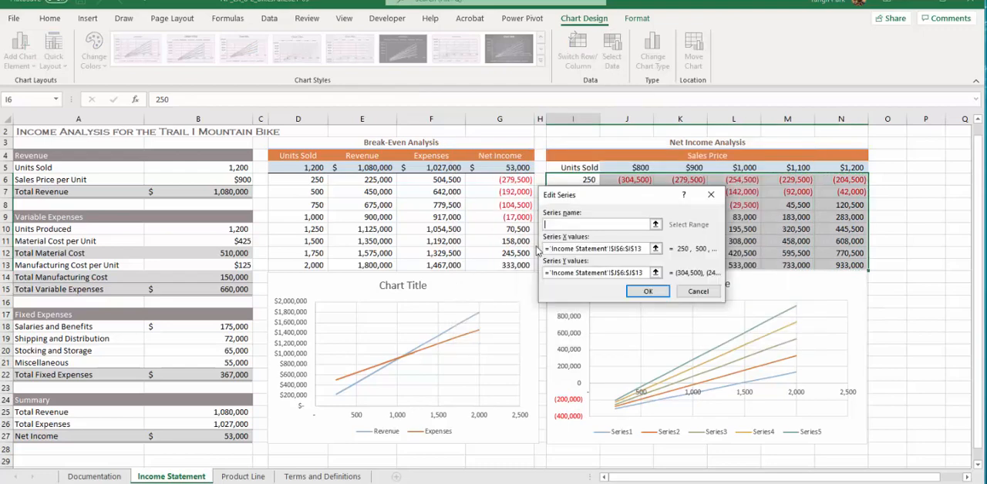
left_click(656, 225)
left_click(639, 168)
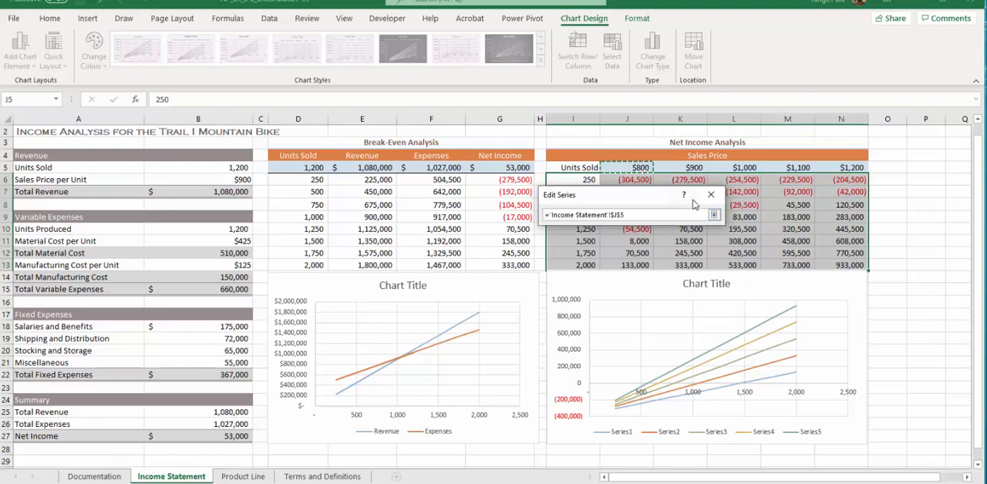
left_click(713, 215)
left_click(654, 295)
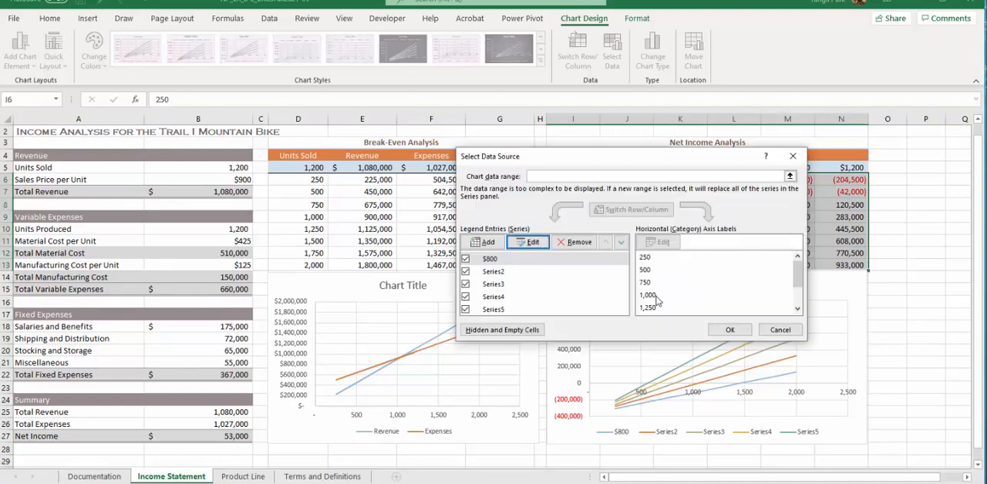
Name the second series of the net income chart from cell K5 ($900).
left_click(498, 272)
left_click(528, 244)
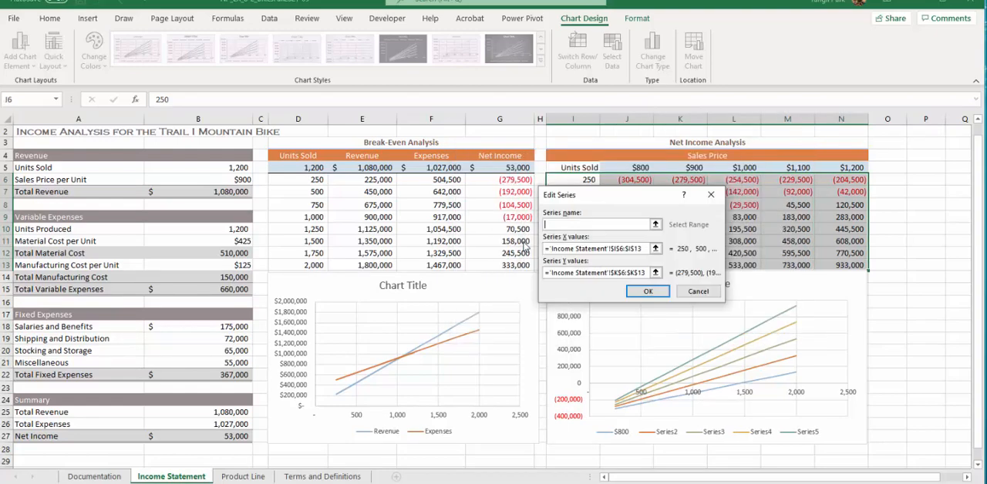
left_click(656, 224)
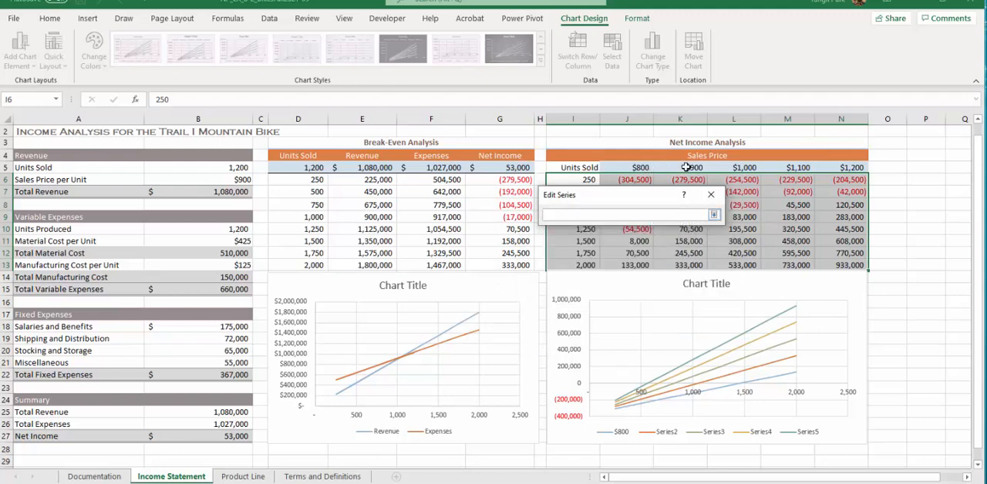
left_click(686, 167)
left_click(714, 215)
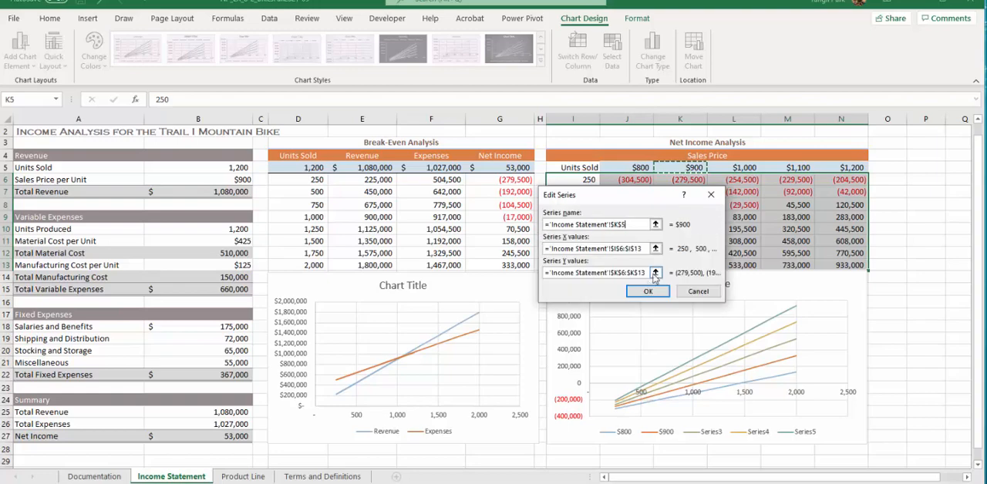
left_click(647, 291)
Name the third series of the net income chart from cell L5 ($1,000).
left_click(550, 283)
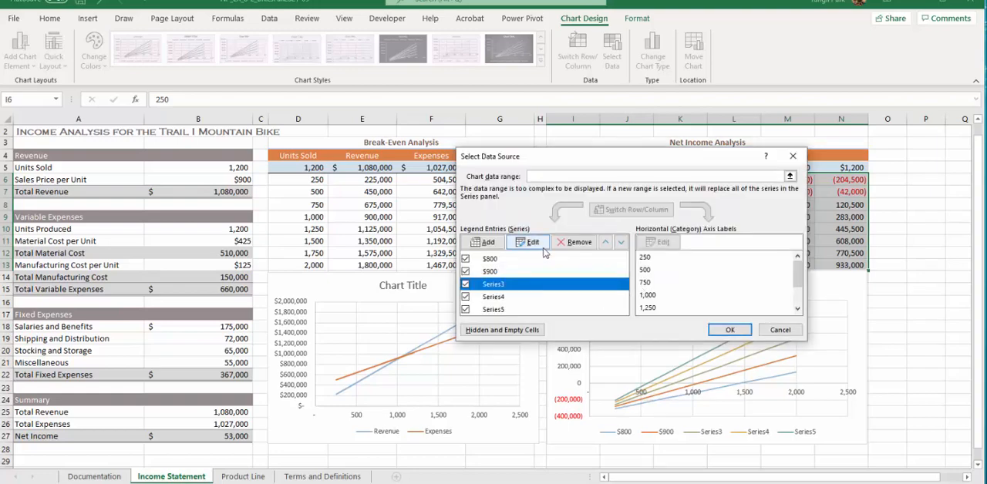
left_click(543, 247)
left_click(667, 215)
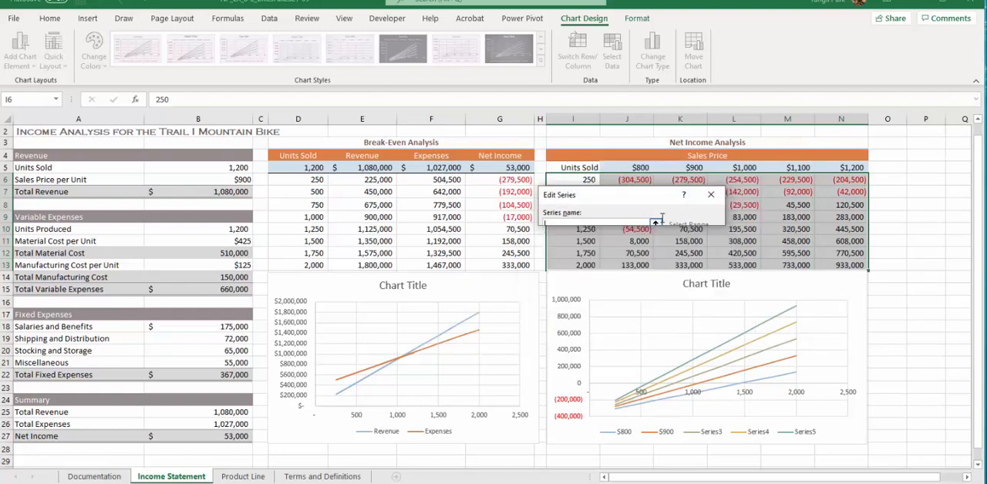
left_click(745, 169)
left_click(715, 214)
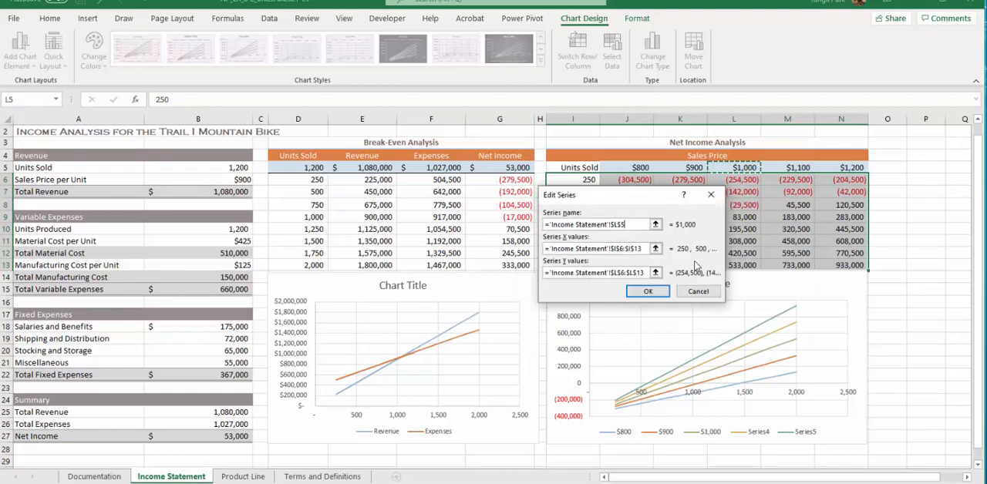
left_click(648, 291)
Name the fourth series of the net income chart from cell M5 ($1,100).
left_click(525, 297)
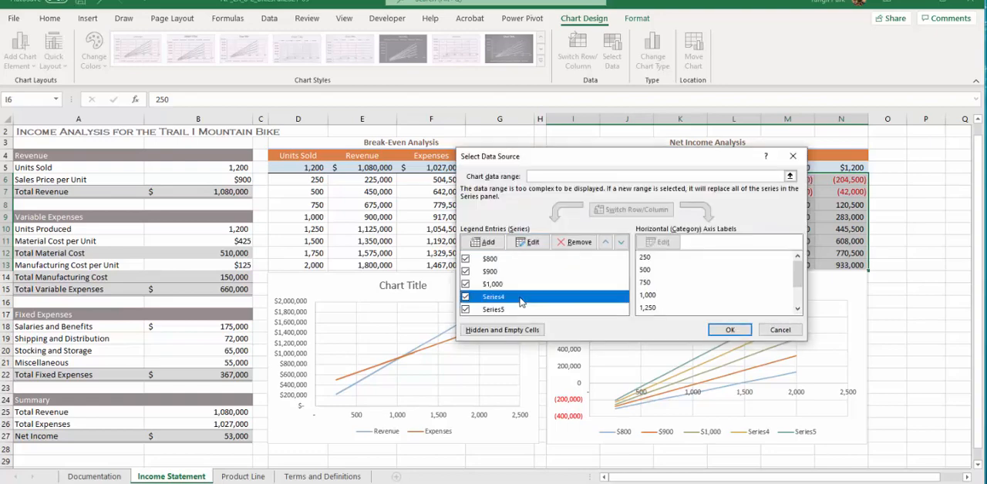
left_click(531, 242)
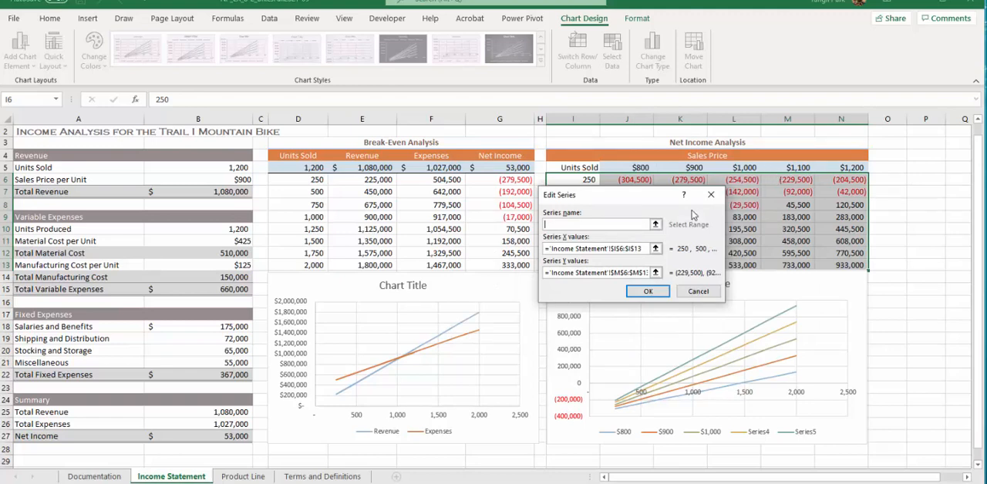
left_click(656, 225)
left_click(787, 169)
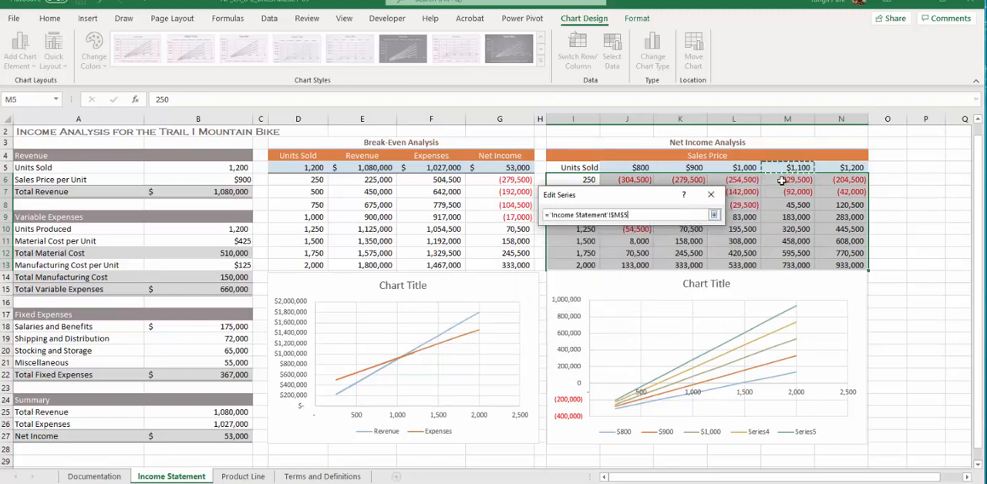
left_click(715, 216)
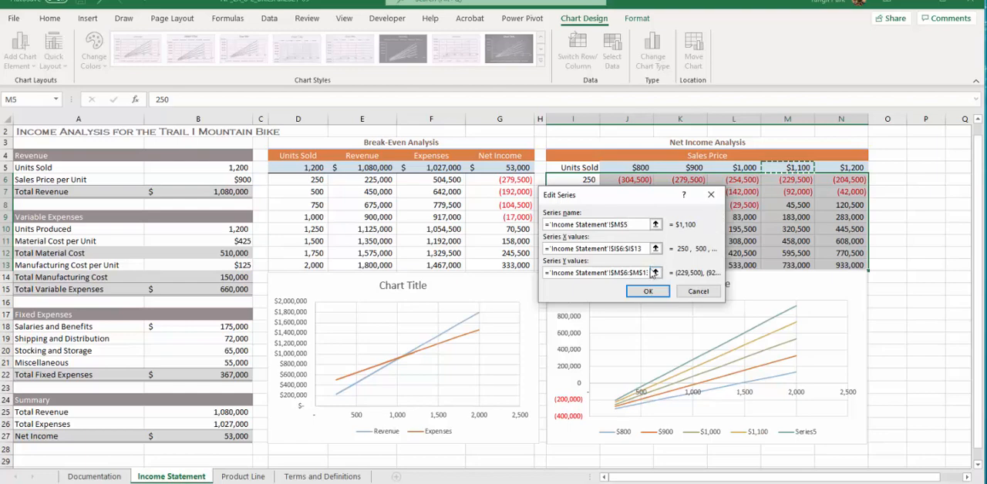
left_click(646, 291)
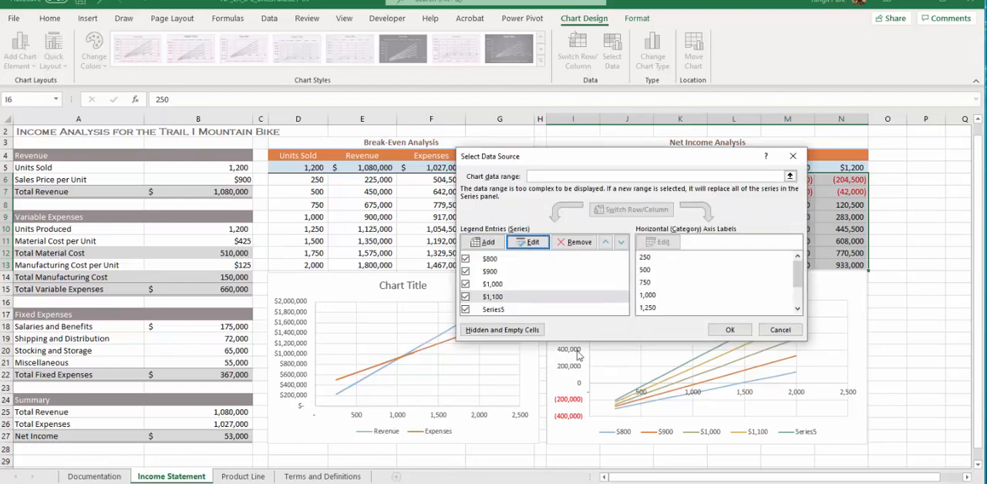
Name the fifth series from cell N5 ($1,200) and apply the data source changes to the net income chart.
left_click(509, 310)
left_click(529, 244)
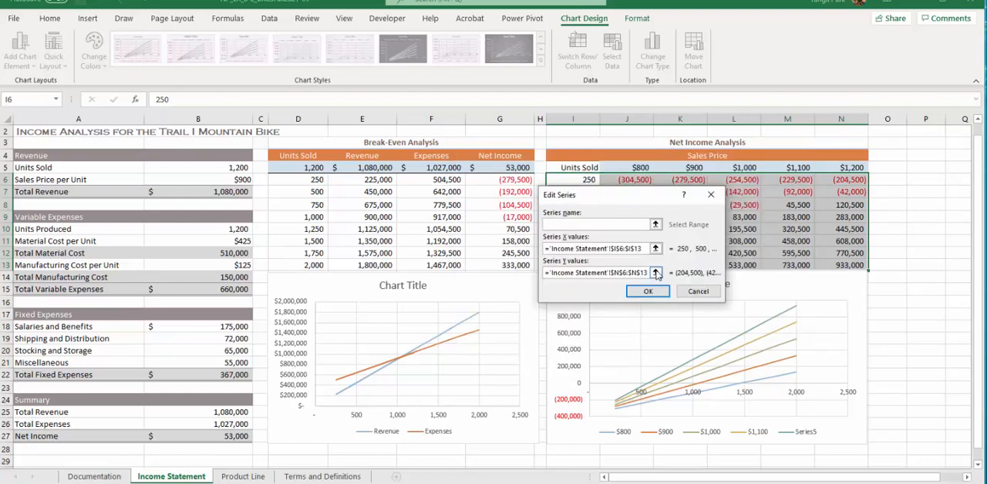
left_click(655, 225)
left_click(847, 168)
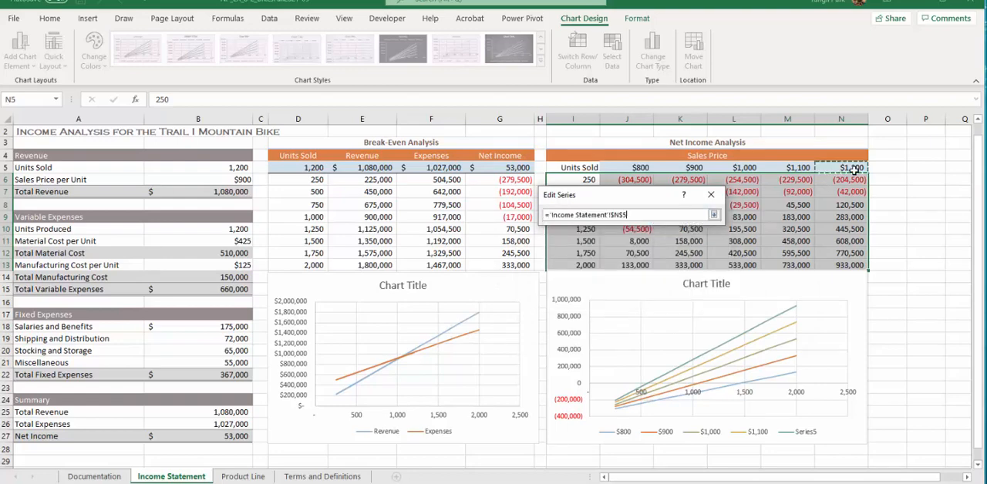
left_click(714, 215)
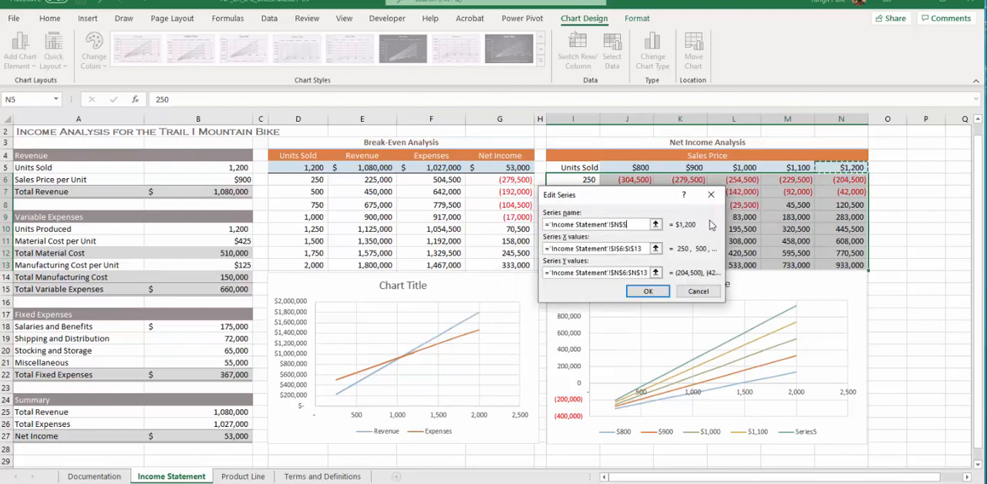
left_click(656, 301)
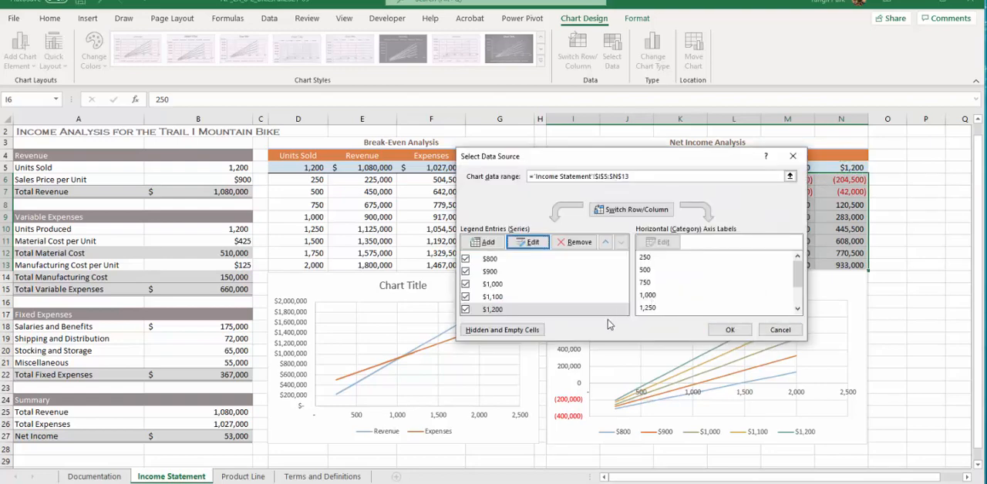
left_click(725, 330)
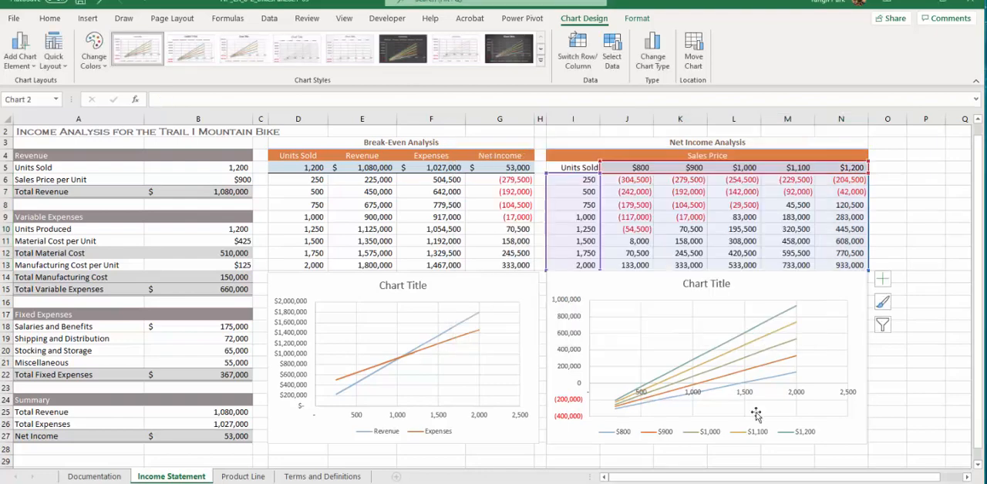
left_click(668, 438)
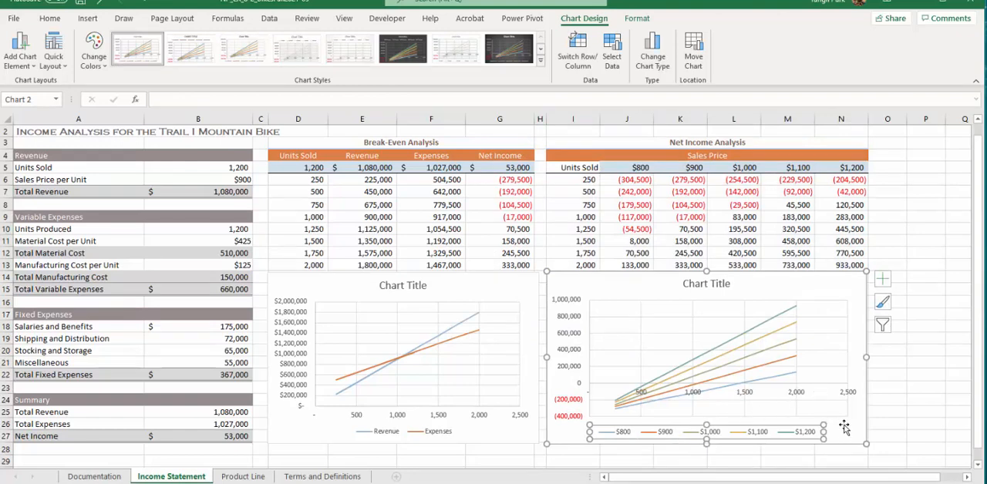
left_click(807, 284)
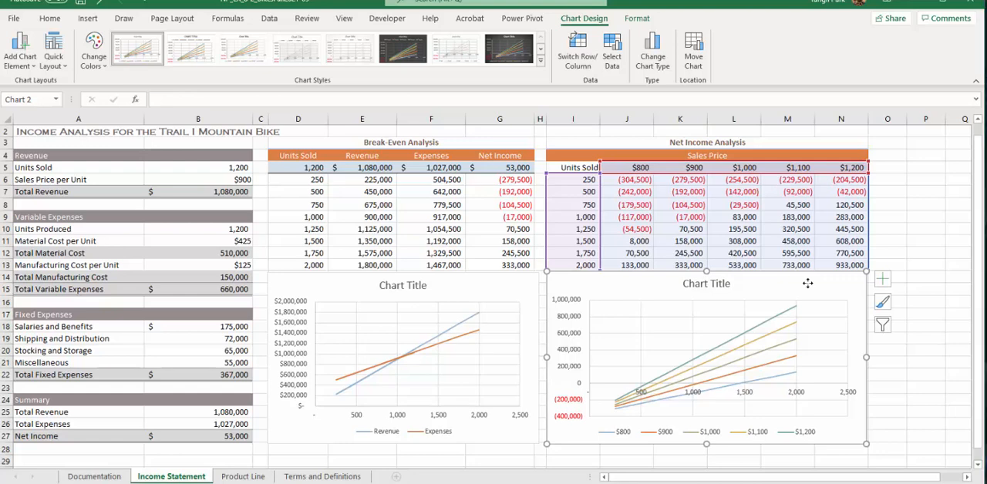
left_click(676, 401)
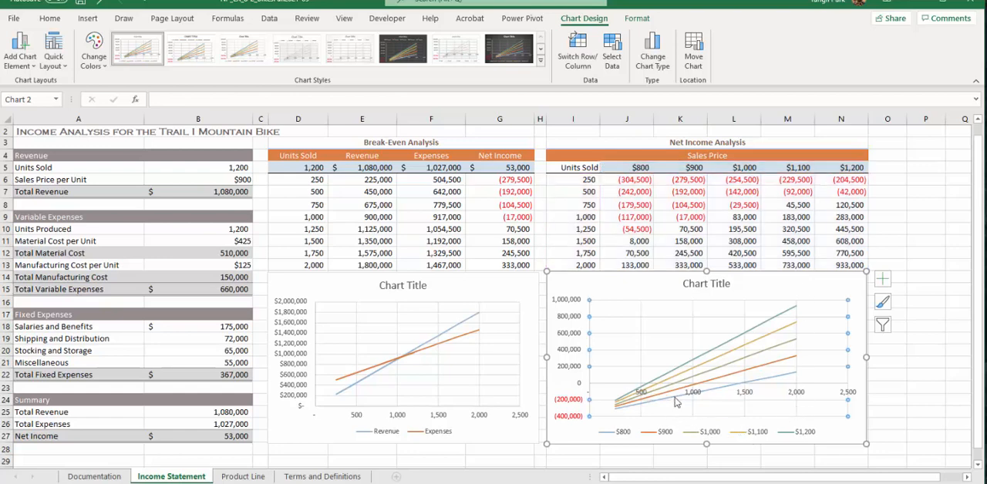
Set the maximum bound of the net income chart's horizontal axis to 2000.
left_click(672, 391)
left_click(639, 389)
left_click(750, 395)
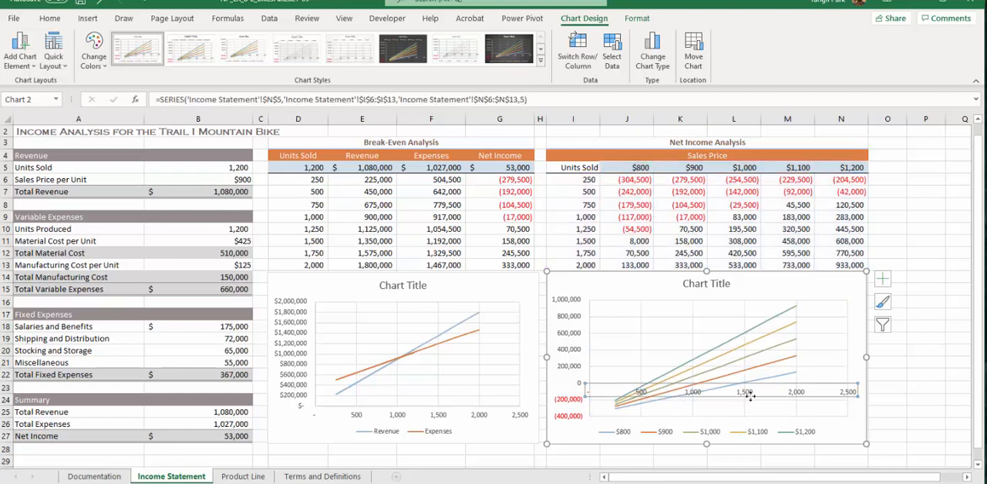
double_click(747, 395)
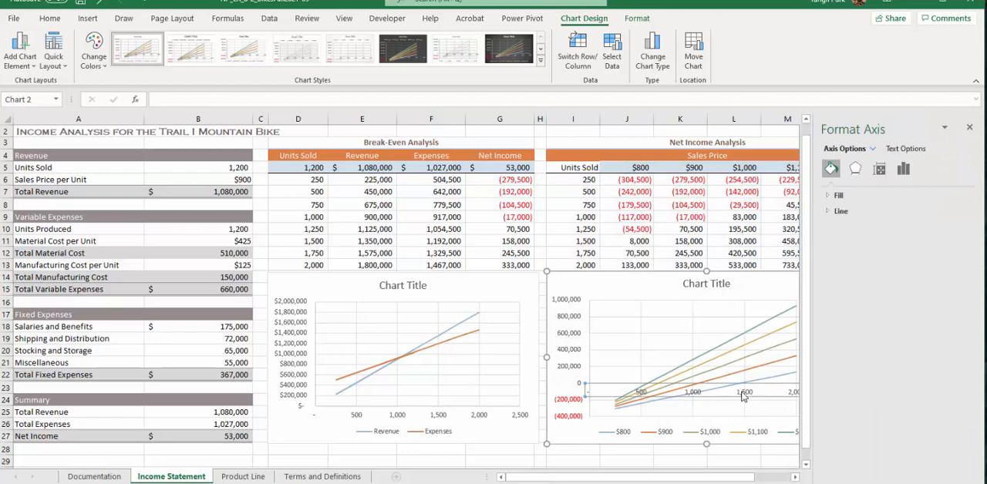
left_click(903, 168)
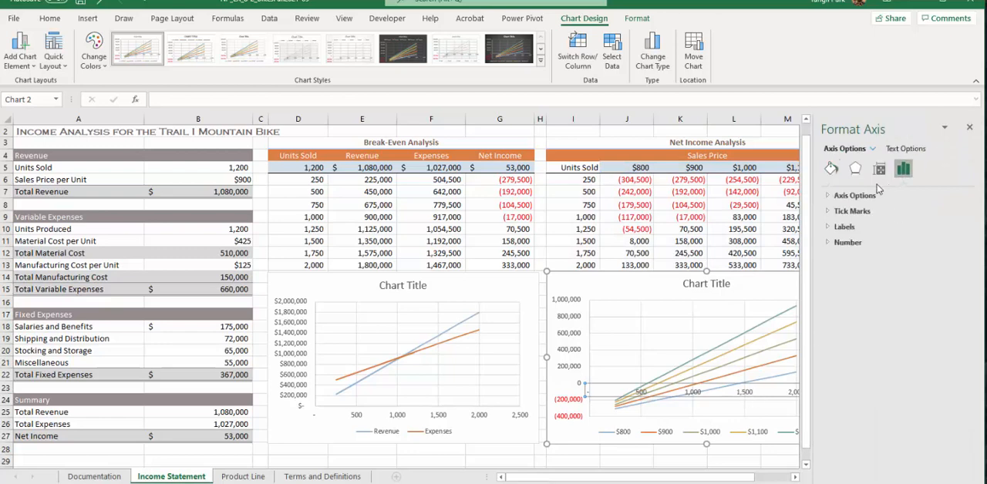
left_click(849, 197)
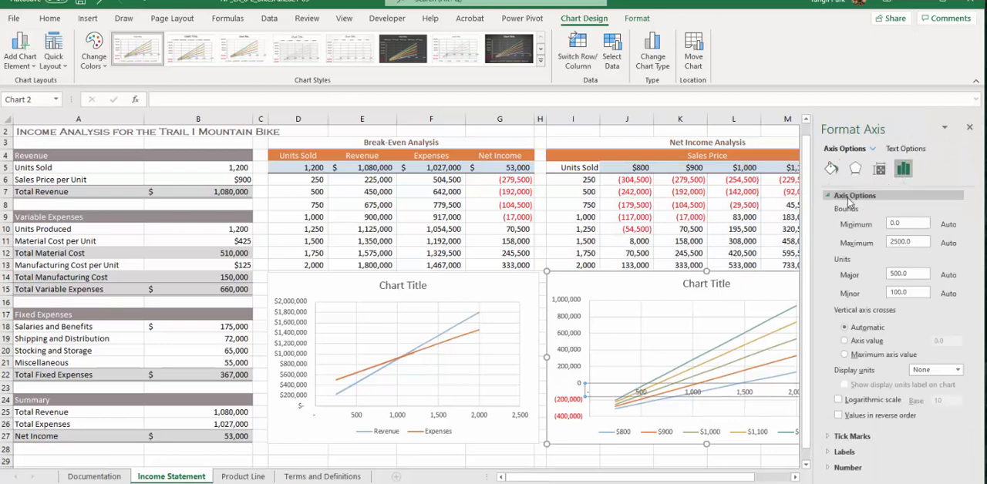
left_click(896, 240)
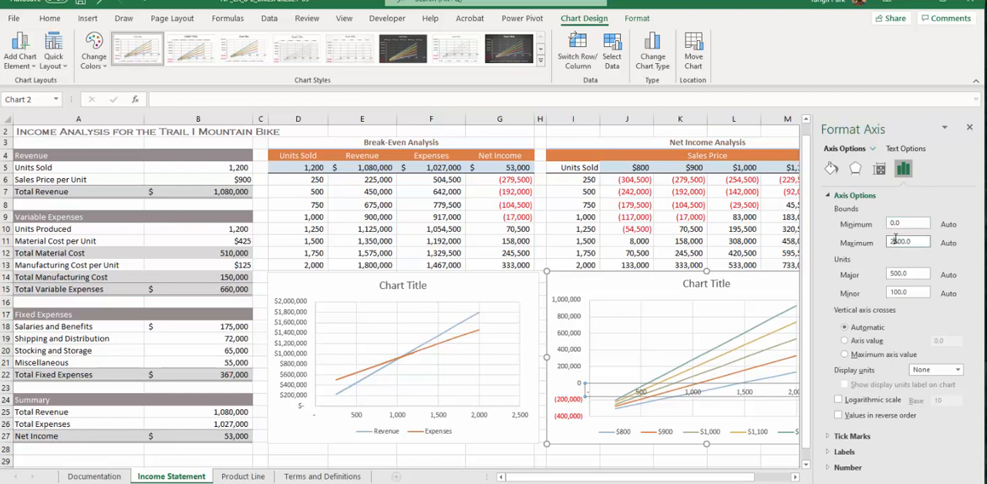
left_click(910, 274)
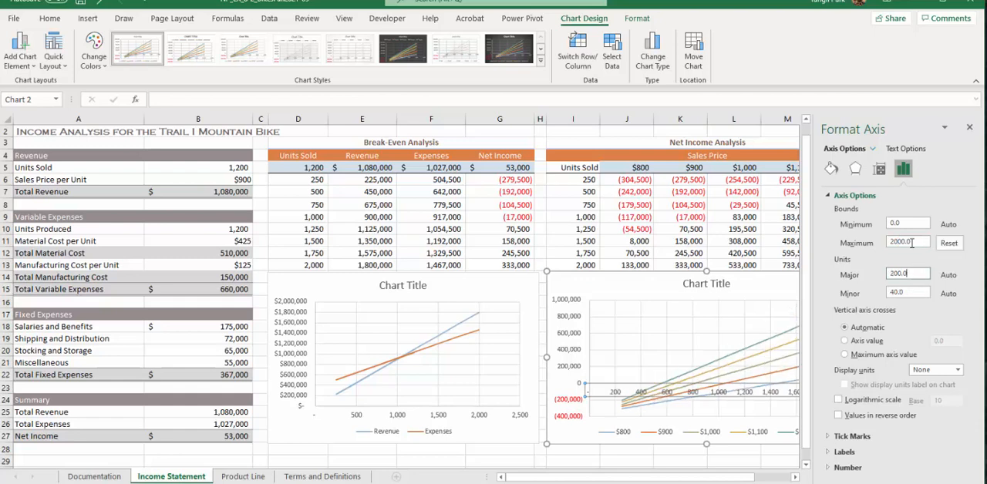
Set the major unit of the net income chart's horizontal axis to 500.
left_click(918, 273)
left_click_drag(916, 271, 830, 273)
type("500")
key("Return")
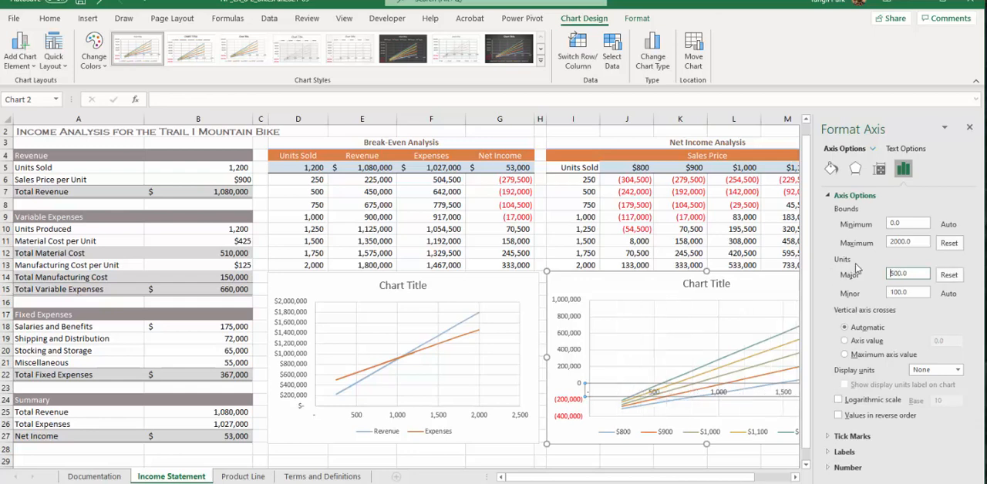
left_click(614, 288)
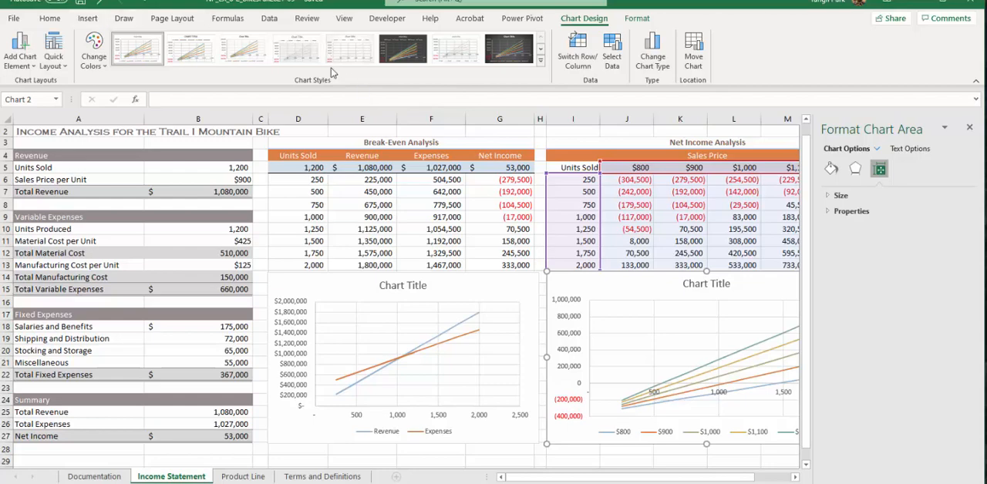
Add a new what-if scenario in the Scenario Manager and name it Status Quo.
left_click(270, 17)
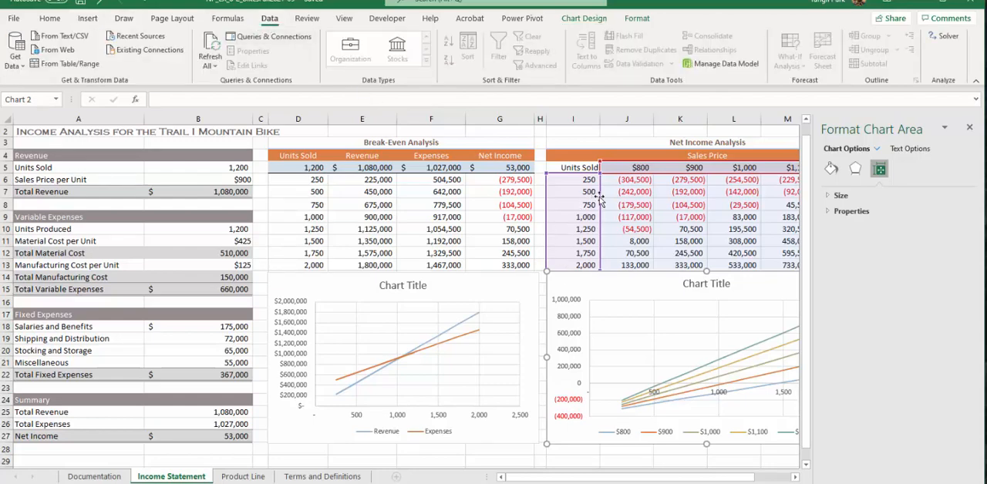
left_click(566, 140)
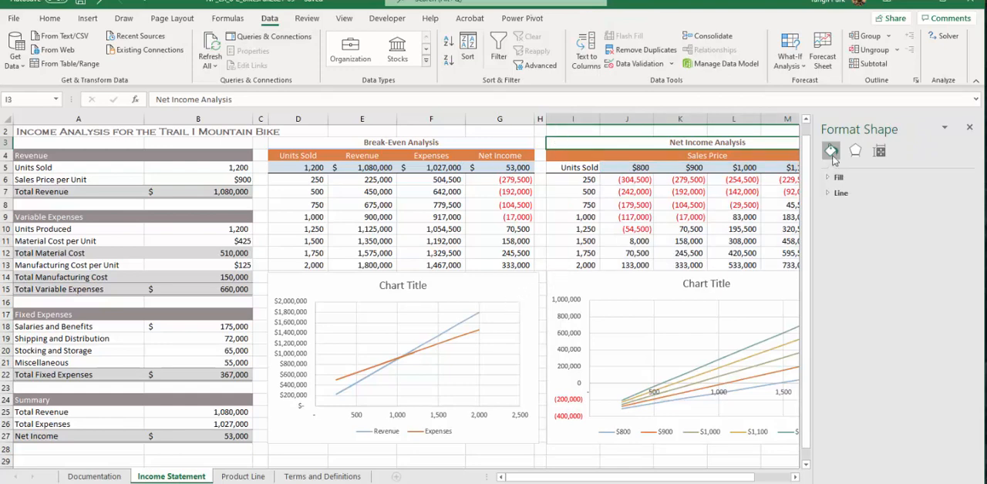
left_click(789, 63)
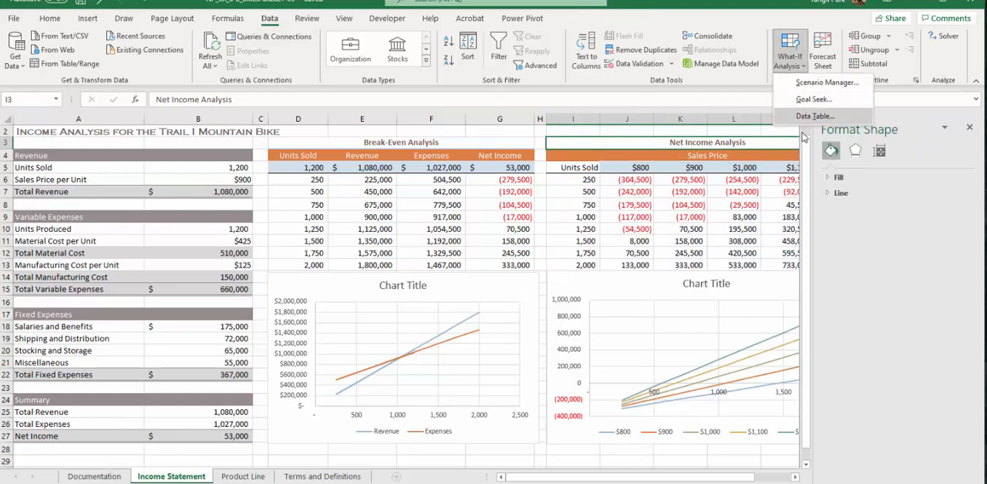
left_click(817, 83)
left_click(705, 153)
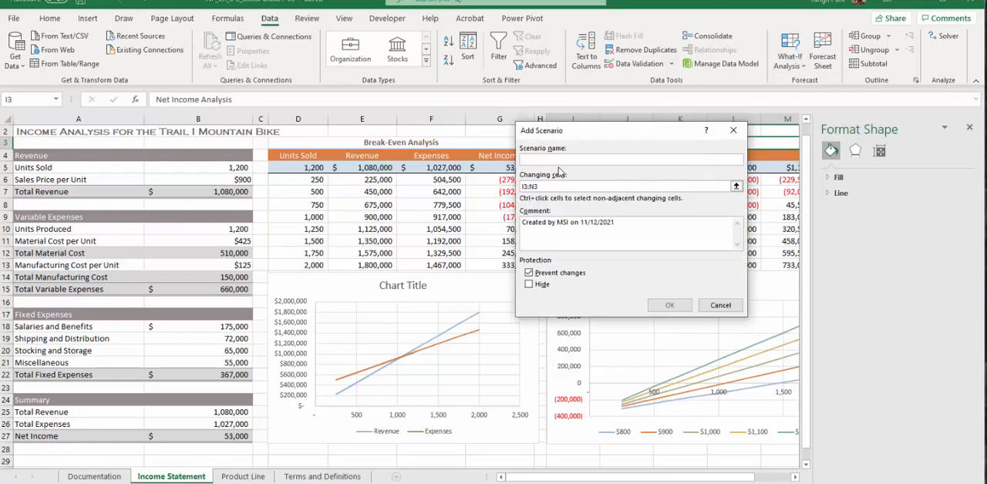
type("Staus Q")
type("i")
type("uo")
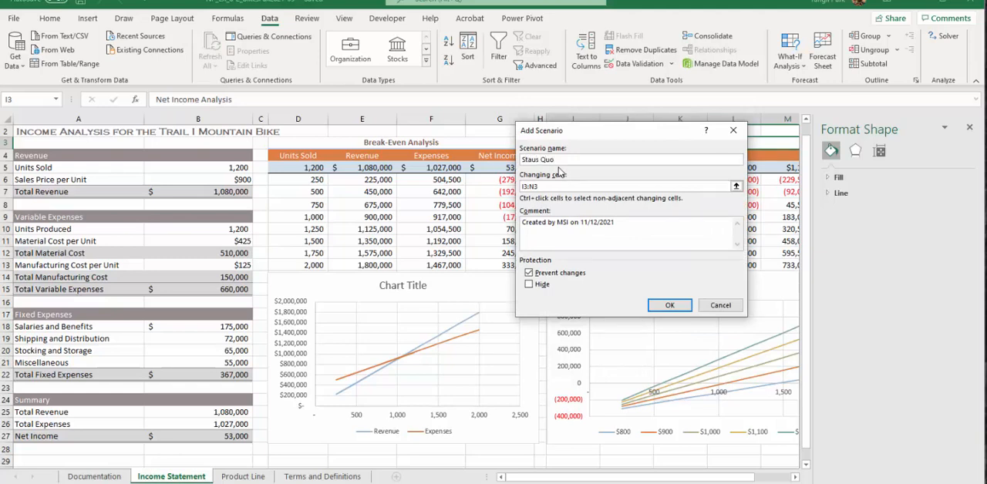
left_click(531, 160)
type("ta")
key("Tab")
Set the changing cells of the Status Quo scenario to B5:B6 and B18:B21.
left_click(737, 187)
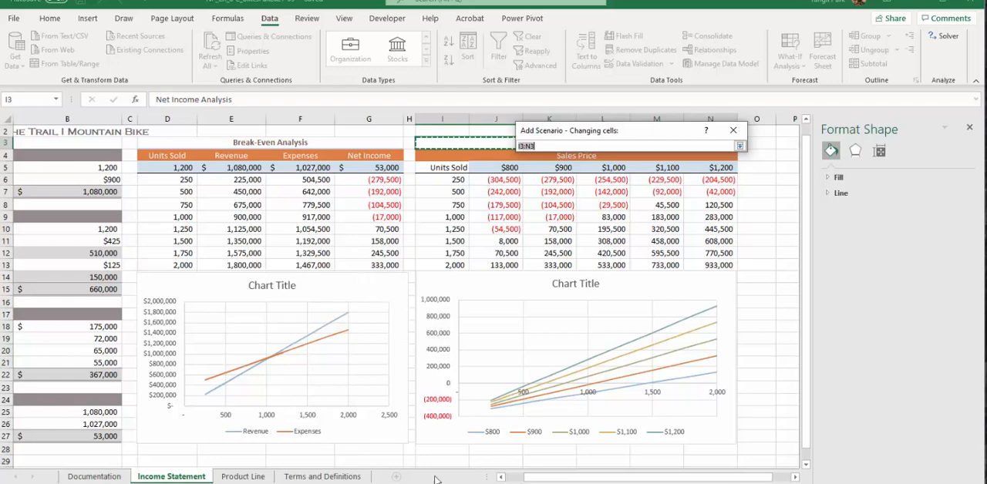
left_click_drag(555, 477, 536, 477)
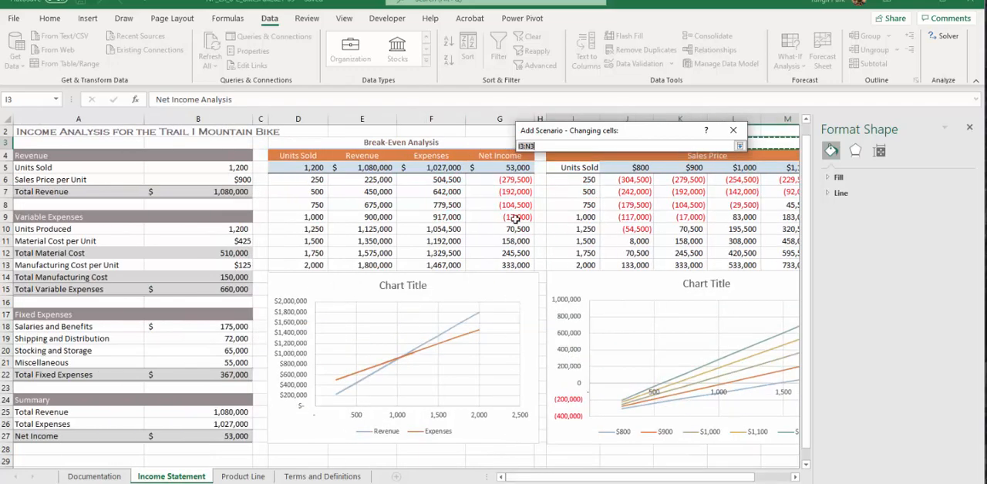
key("BackSpace")
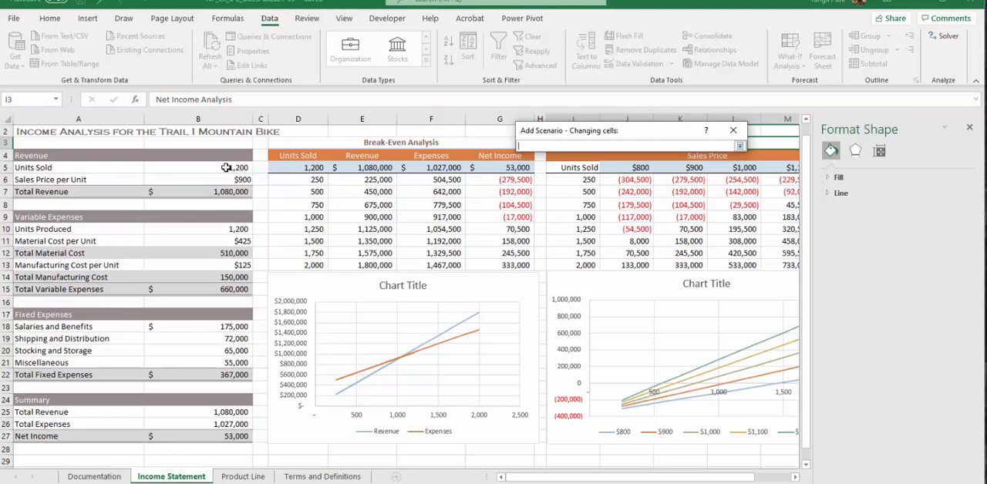
left_click_drag(226, 167, 221, 179)
type(",")
left_click_drag(167, 327, 177, 363)
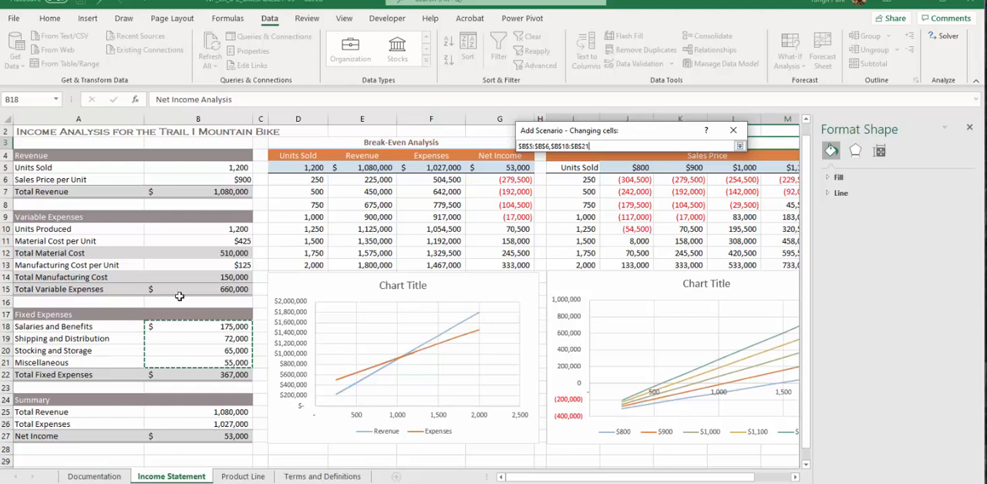
left_click(739, 145)
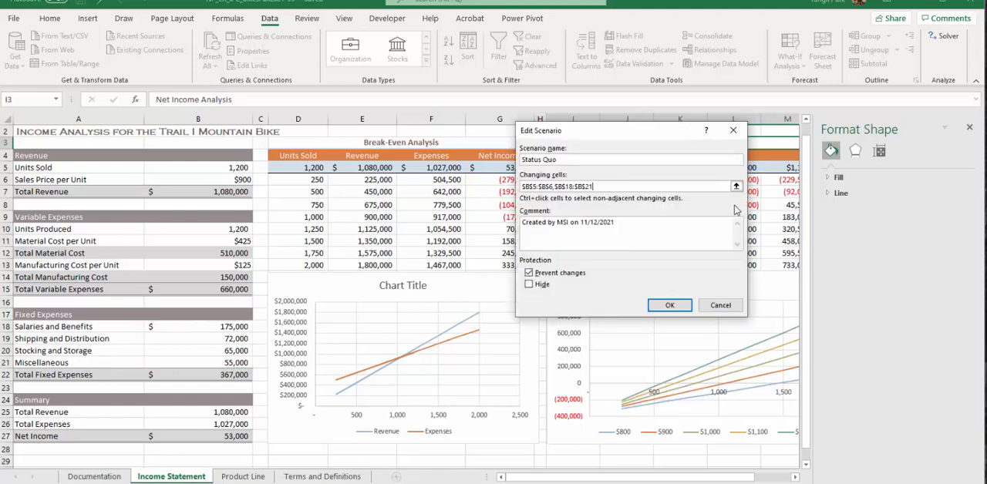
Store the Status Quo scenario with the current worksheet values and start adding another scenario.
left_click(674, 307)
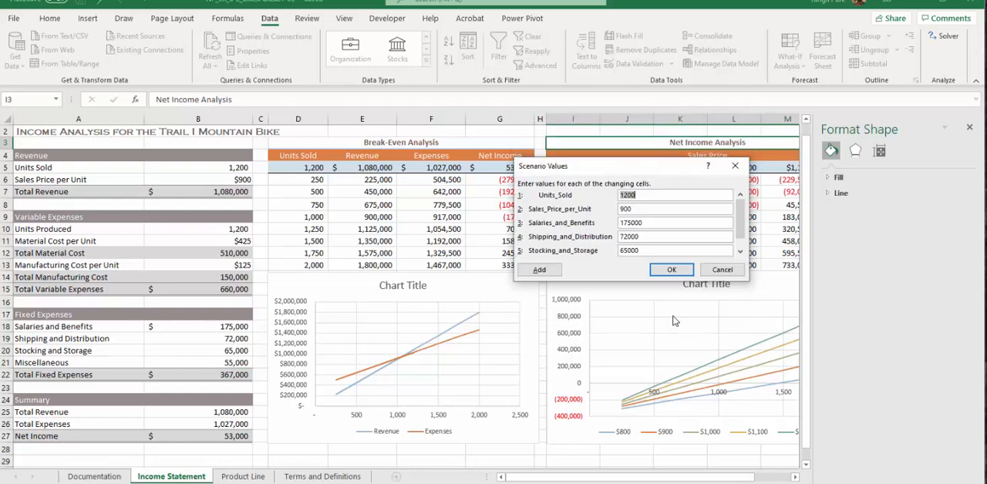
left_click(645, 196)
left_click(643, 237)
left_click_drag(743, 225, 741, 253)
left_click(701, 250)
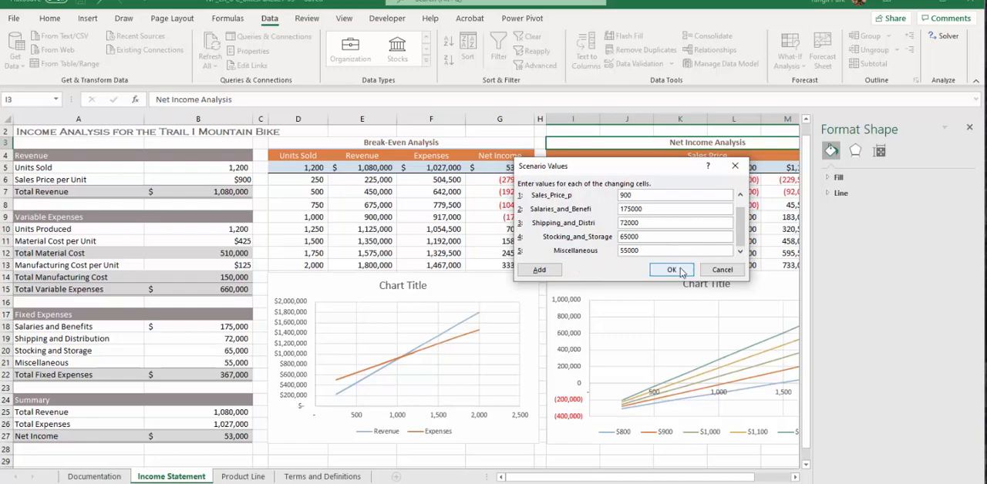
left_click(546, 270)
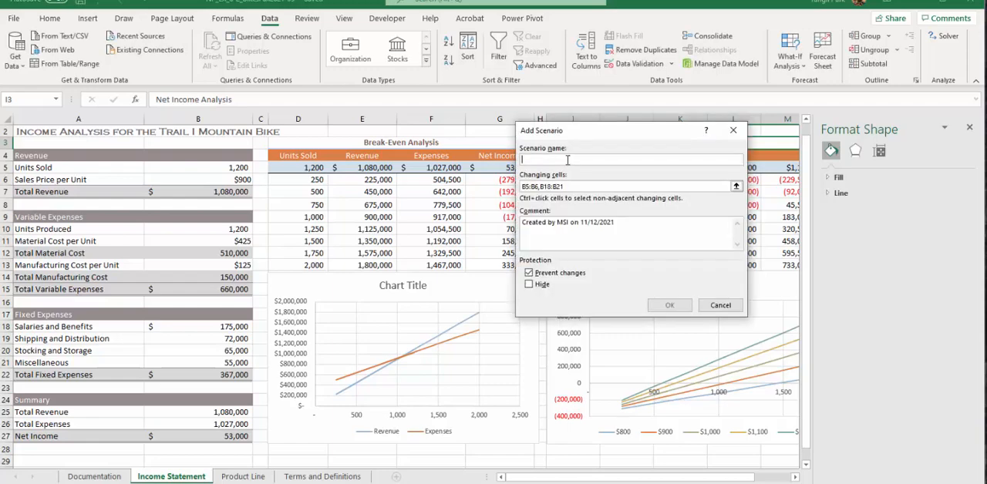
Name the second scenario Increased Production, keeping the same changing cells.
type("Increas")
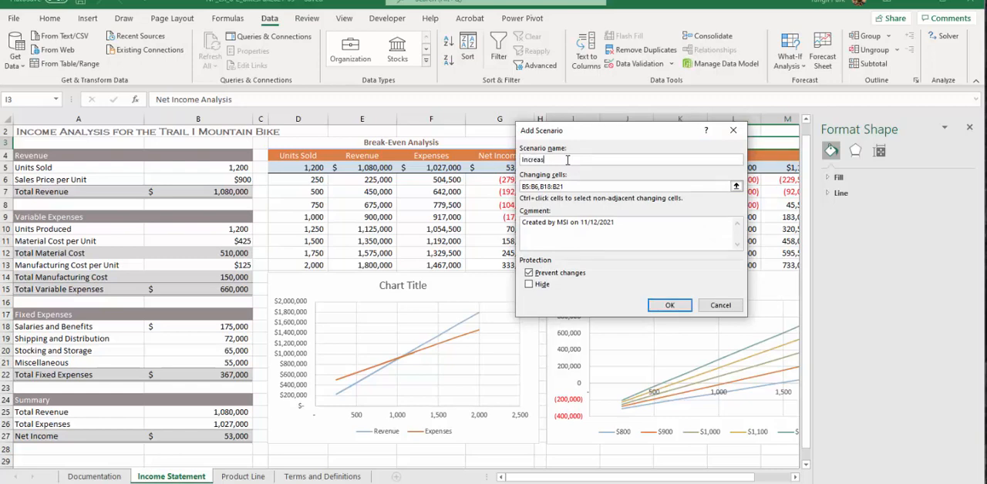
type("ed Production")
left_click(682, 307)
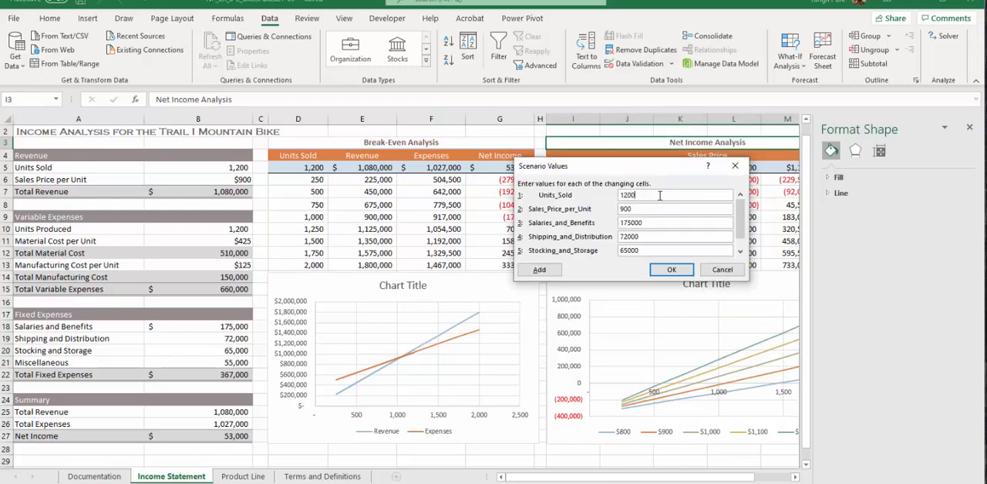
Set Units_Sold to 1500 and Sales_Price_per_Unit to 800 for the Increased Production scenario.
left_click(629, 194)
key("BackSpace")
type("5")
left_click(623, 208)
key("BackSpace")
type("8")
Set Shipping_and_Distribution to 90000 and Stocking_and_Storage to 75000, adjust Miscellaneous, and store the Increased Production scenario.
left_click(630, 223)
left_click(624, 238)
key("BackSpace")
key("BackSpace")
type("90")
left_click(622, 250)
type("7")
left_click(741, 251)
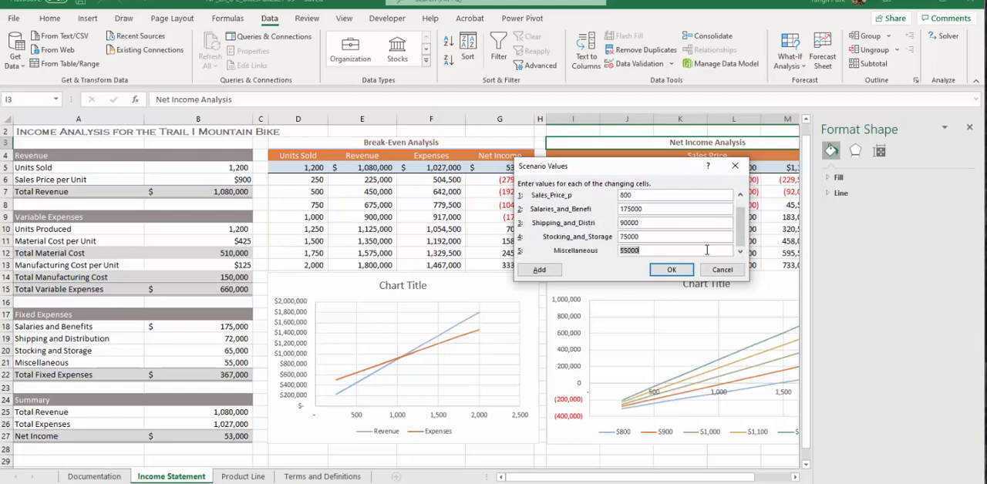
left_click(631, 250)
left_click_drag(631, 250, 551, 252)
left_click(671, 276)
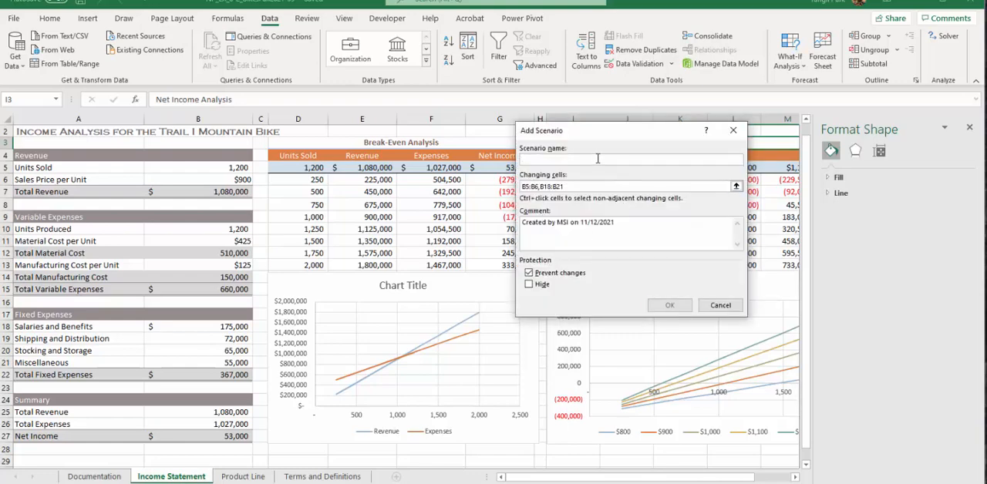
Name the third scenario Decreased Production, keeping the same changing cells.
type("Decreas")
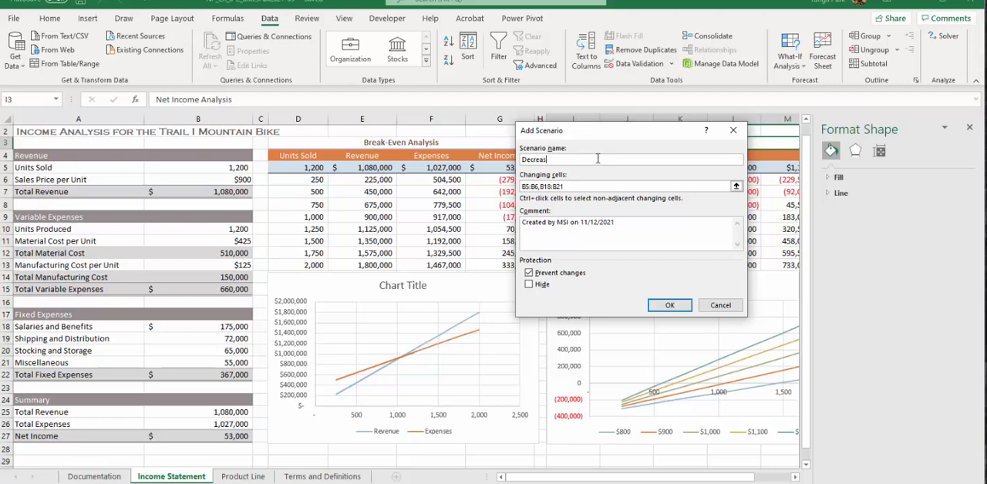
type("ed Prodcu")
type("tion")
key("BackSpace")
key("BackSpace")
key("BackSpace")
key("BackSpace")
key("BackSpace")
key("BackSpace")
type("uction")
left_click(670, 305)
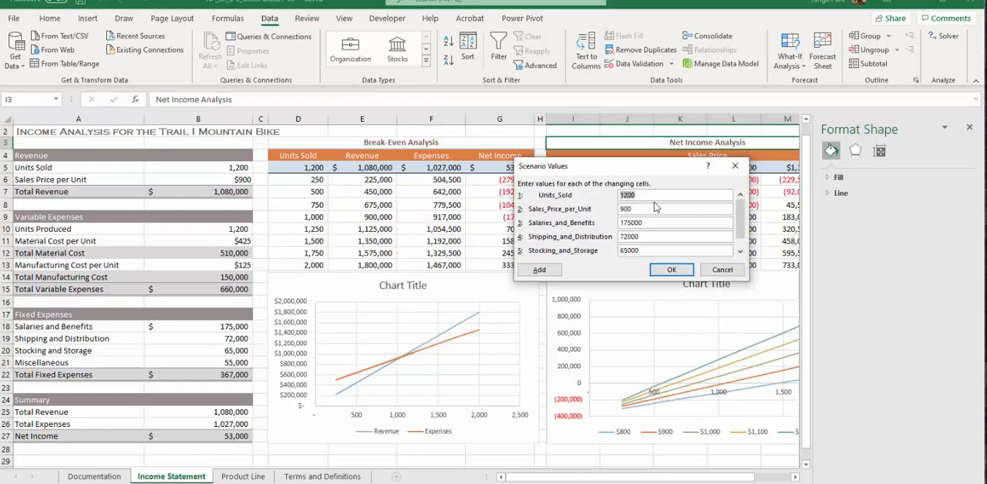
Set Units_Sold to 1000 and Sales_Price_per_Unit to 950 for the Decreased Production scenario.
left_click(624, 195)
key("Delete")
type("0")
key("Delete")
type("5")
Set Salaries_and_Benefits to 145000, Shipping_and_Distribution to 60000 and Stocking_and_Storage to 55000 for the Decreased Production scenario.
left_click(623, 223)
key("Delete")
type("4")
left_click(627, 237)
key("BackSpace")
key("BackSpace")
type("60")
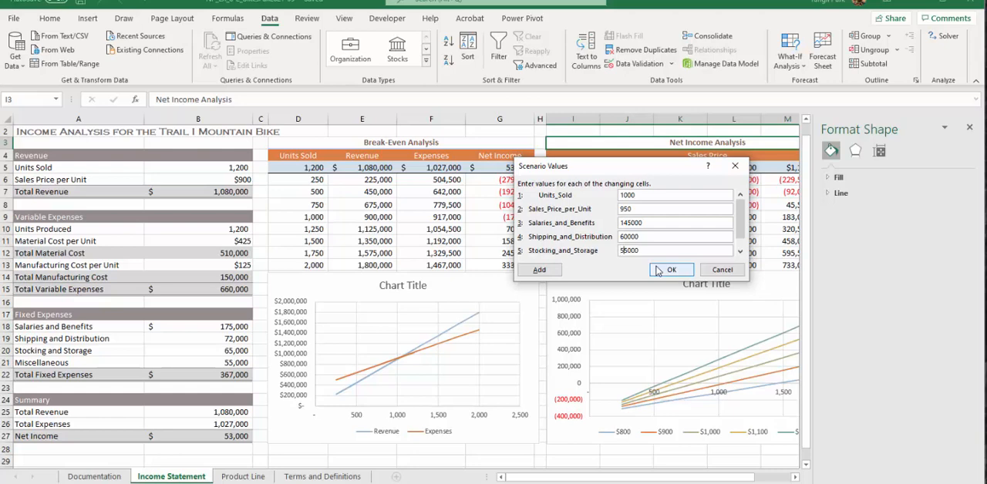
Set Miscellaneous to 40000 and store the Decreased Production scenario.
left_click(740, 252)
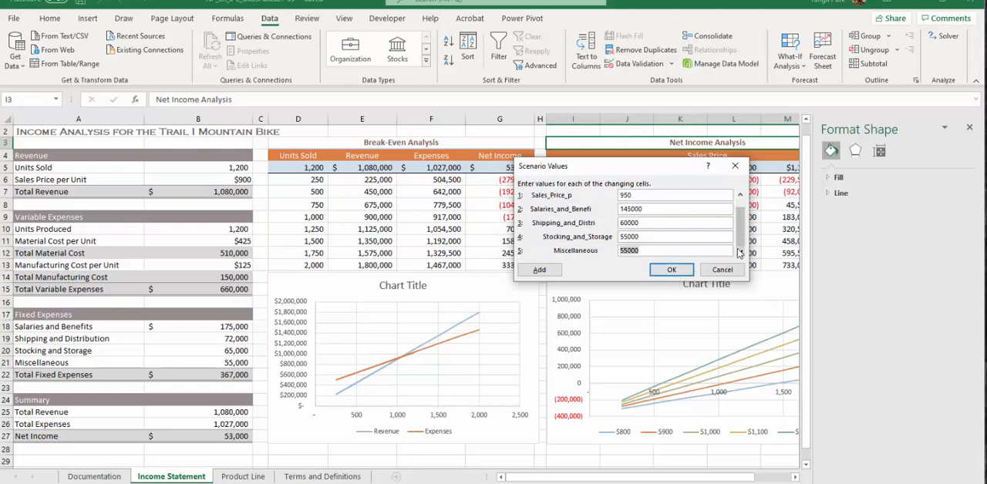
left_click_drag(629, 253, 610, 254)
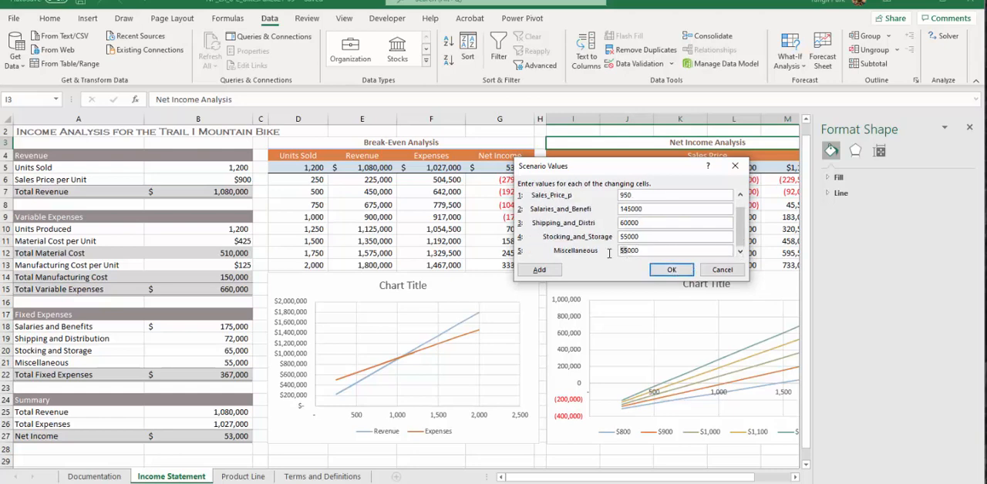
type("40")
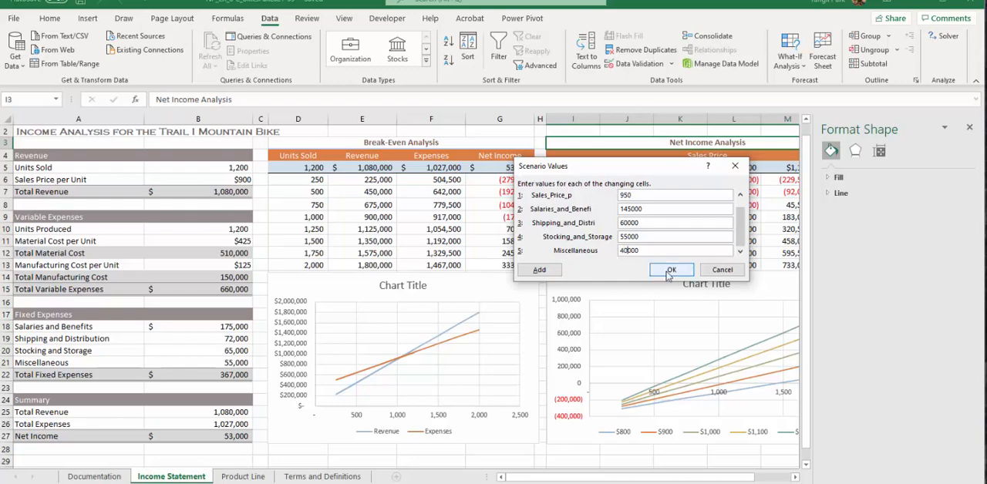
left_click(671, 271)
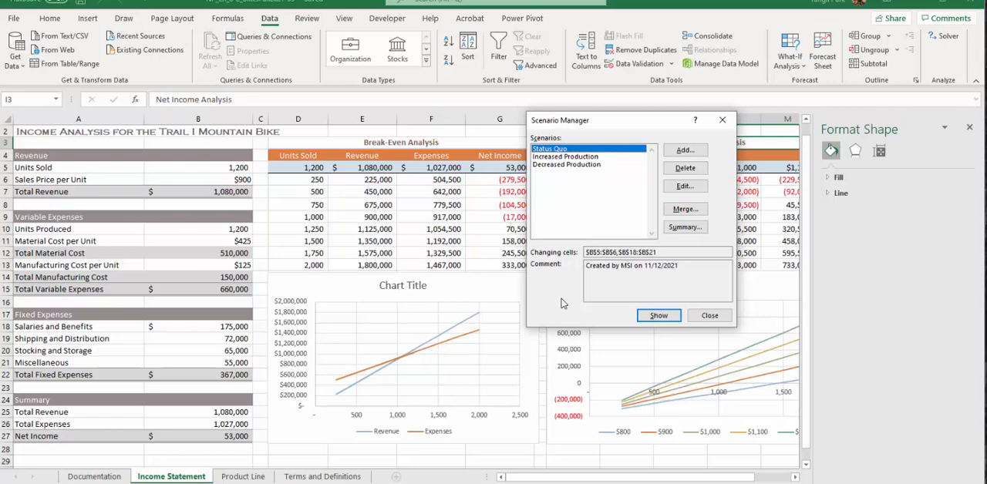
Create a scenario summary report with result cells B25, B26 and B27 for Total Revenue, Total Expenses and Net Income.
left_click(695, 231)
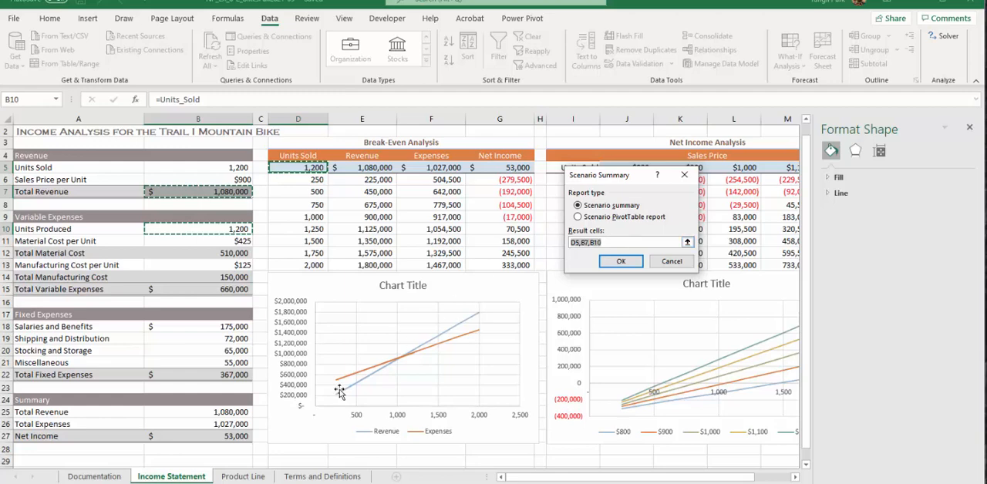
left_click(223, 412)
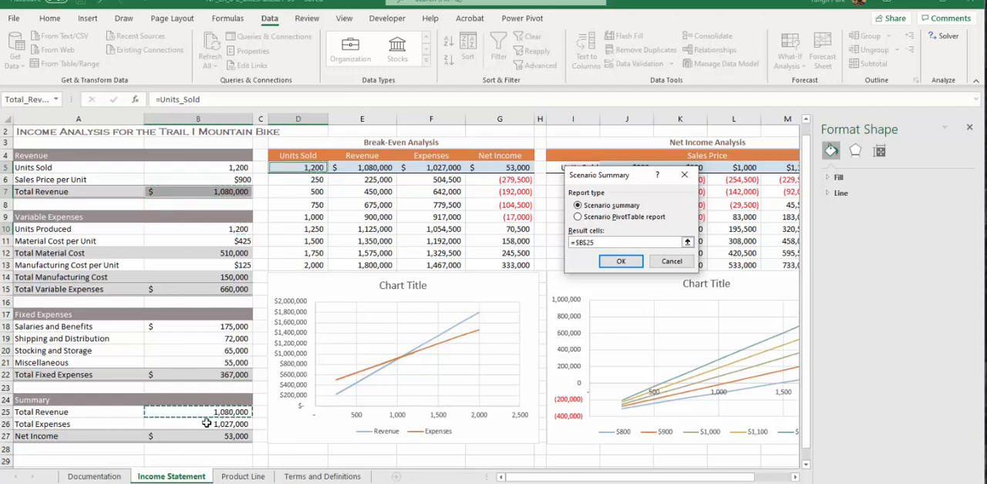
left_click(200, 426, "ctrl")
left_click(198, 437, "ctrl")
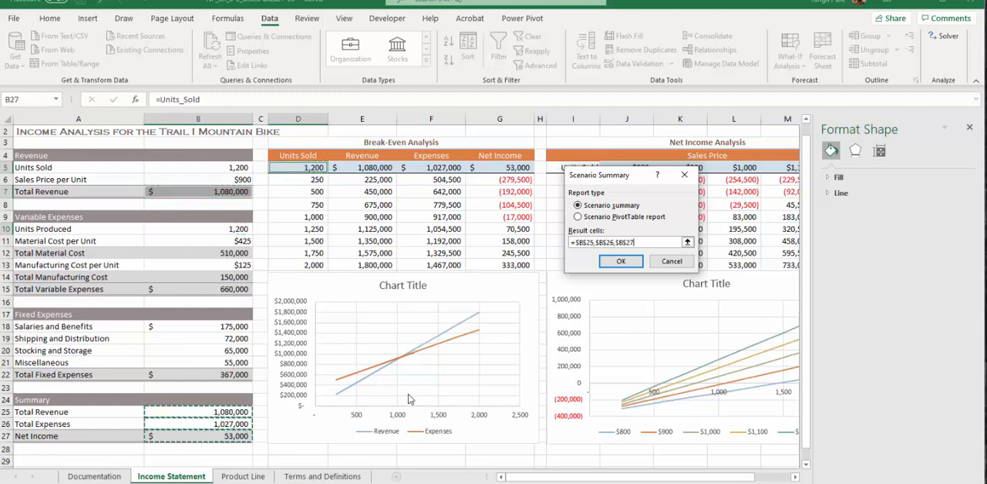
left_click(582, 243)
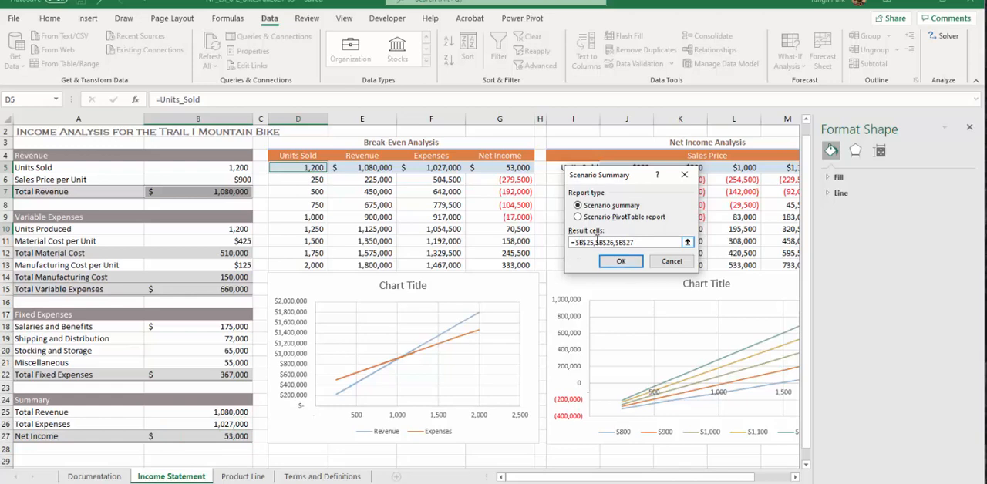
key("BackSpace")
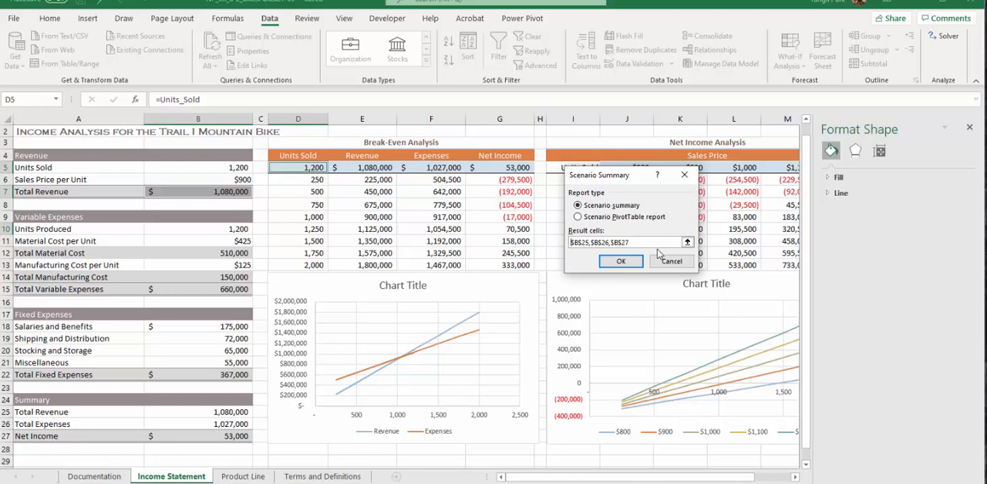
left_click(621, 263)
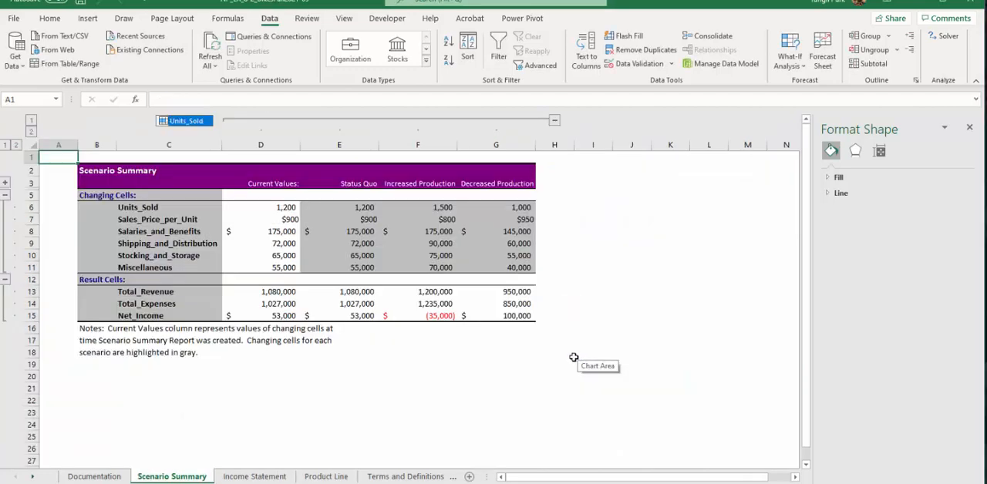
Review the scenario results and move the Scenario Summary sheet directly after the Income Statement sheet.
left_click(375, 377)
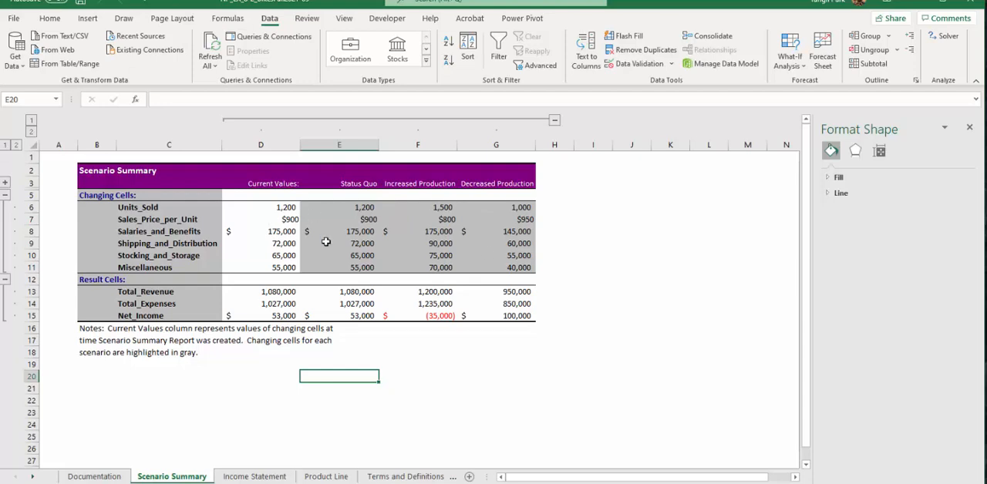
left_click_drag(266, 294, 519, 312)
left_click(363, 365)
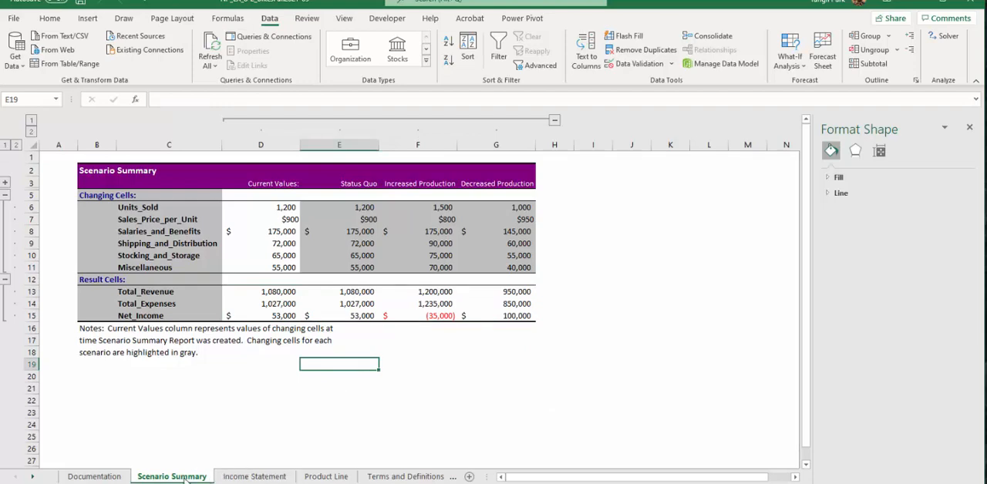
left_click_drag(185, 479, 302, 480)
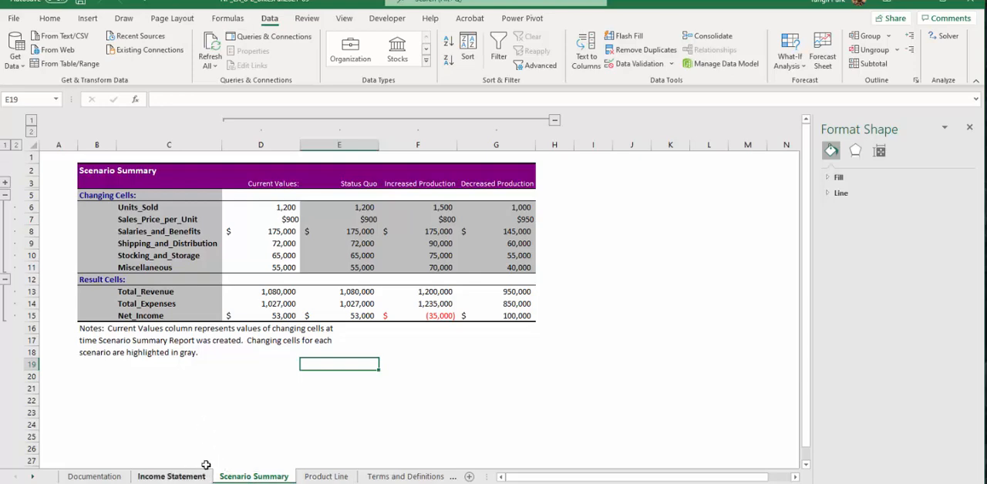
left_click(791, 60)
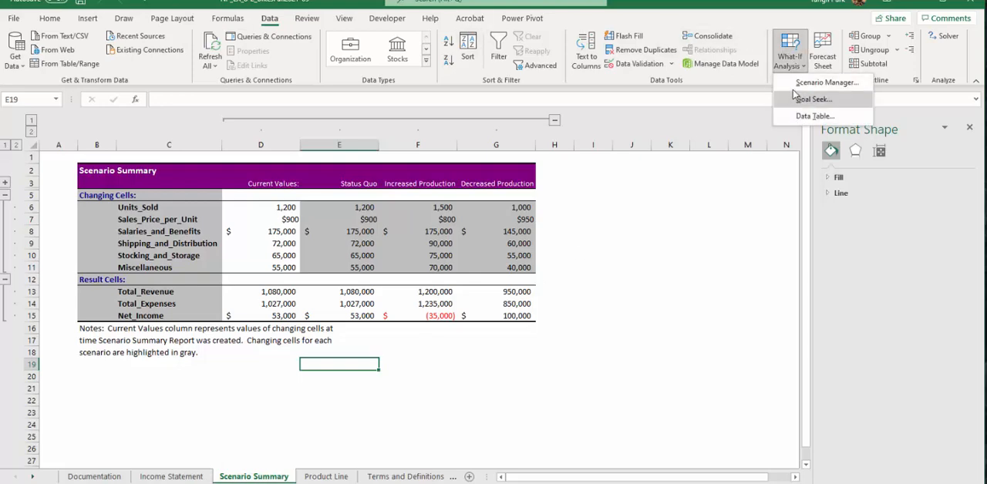
left_click(796, 88)
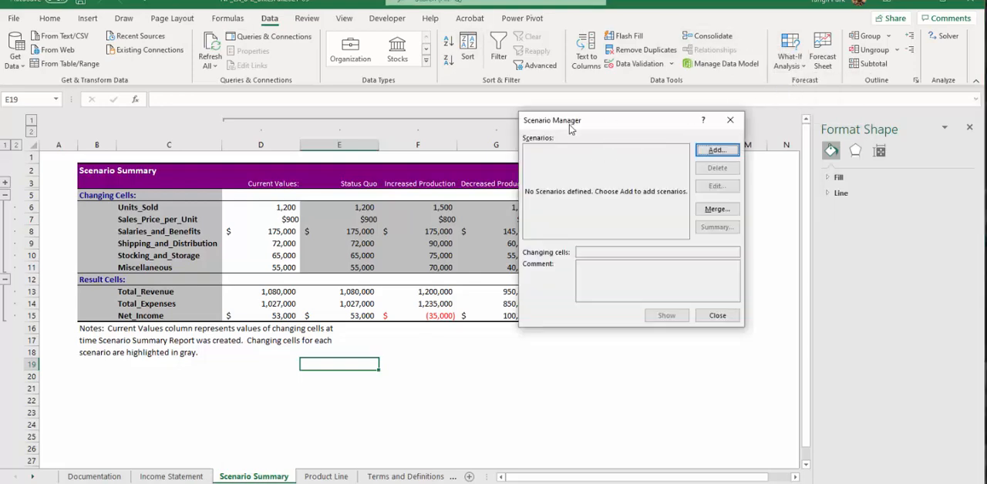
left_click_drag(609, 116, 531, 125)
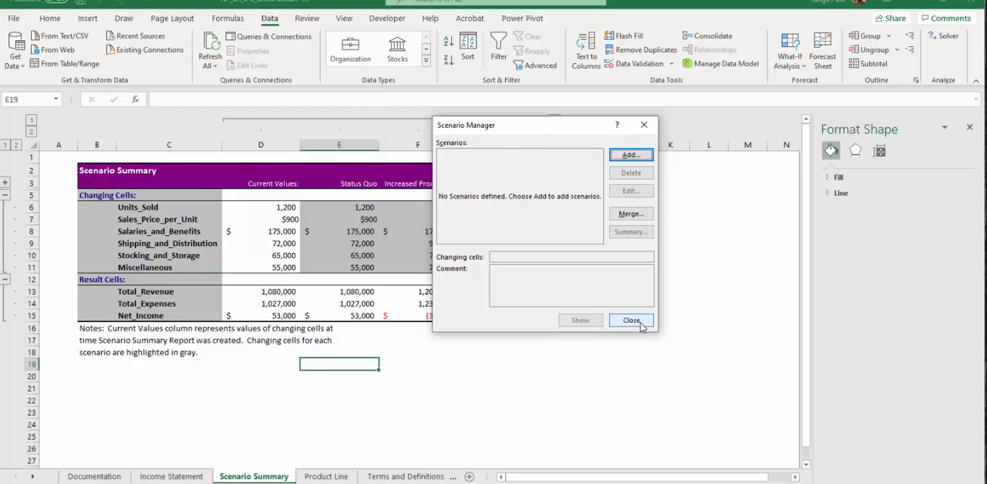
left_click(640, 324)
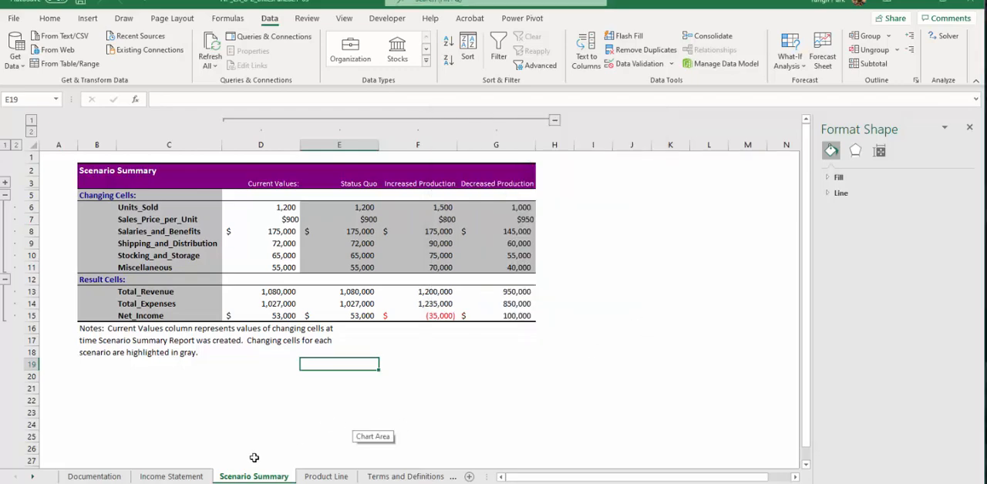
Create a Scenario PivotTable report from the Income Statement scenarios, using result cells B25, B26 and B27.
left_click(193, 478)
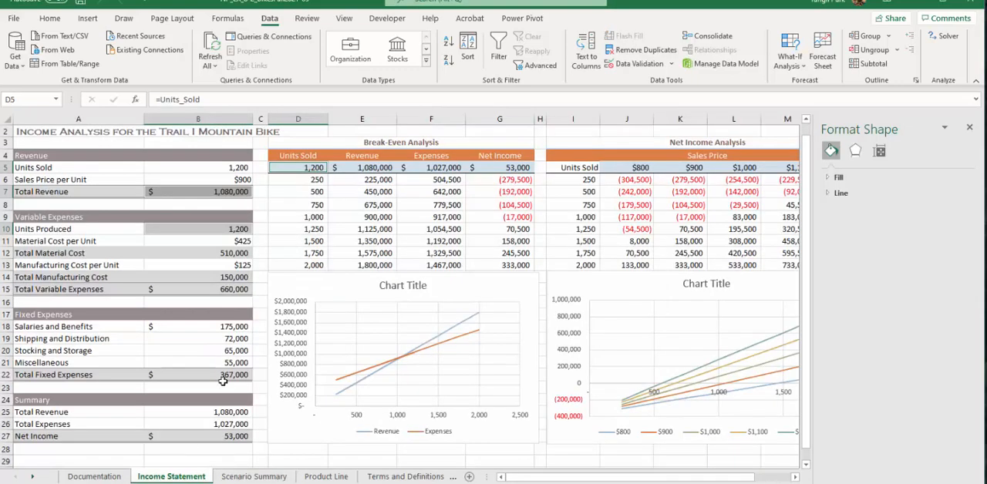
left_click(540, 242)
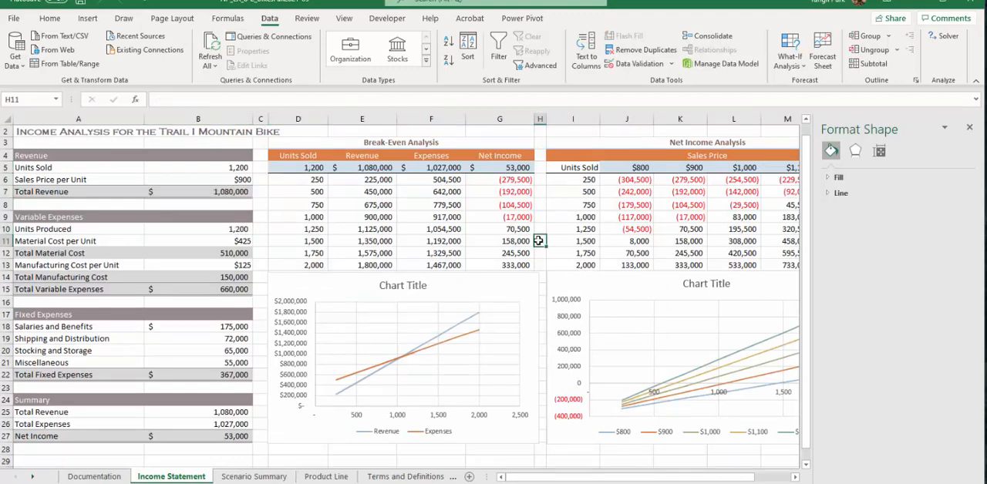
left_click(791, 55)
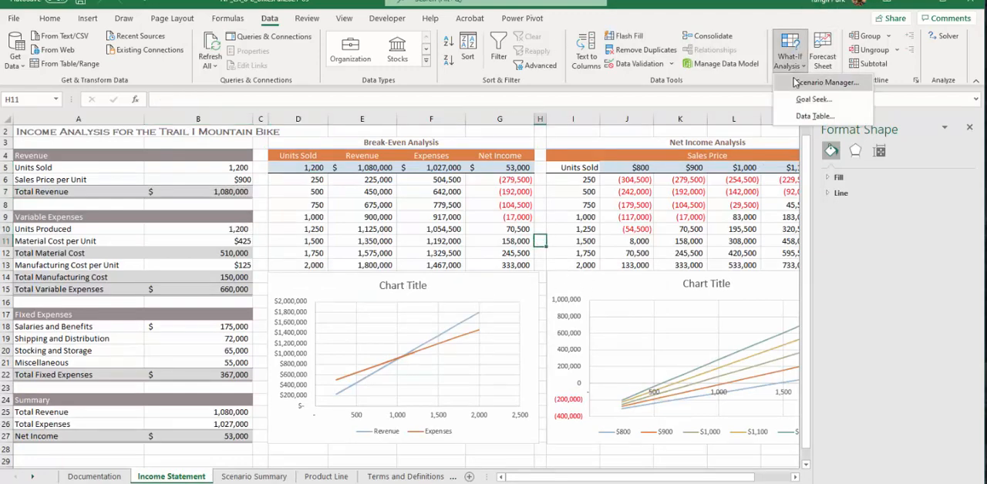
left_click(818, 80)
left_click_drag(522, 128, 390, 105)
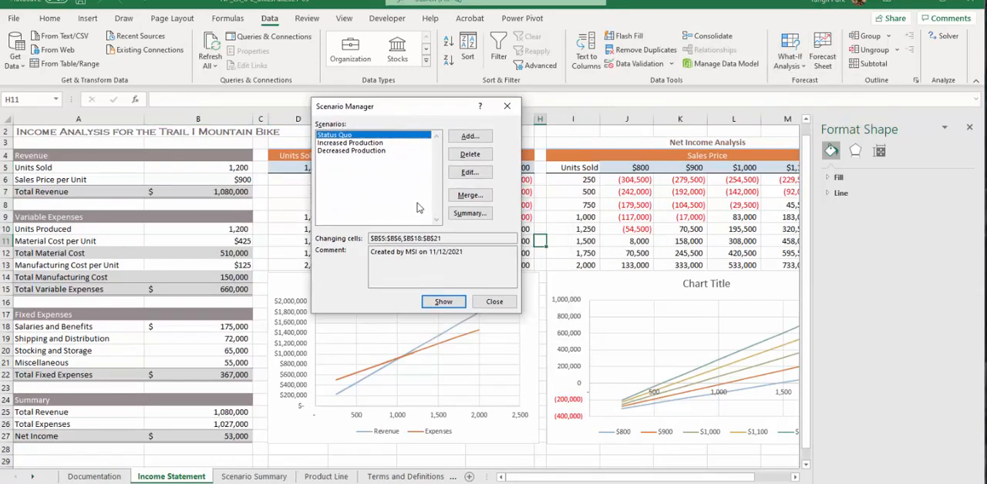
left_click(468, 209)
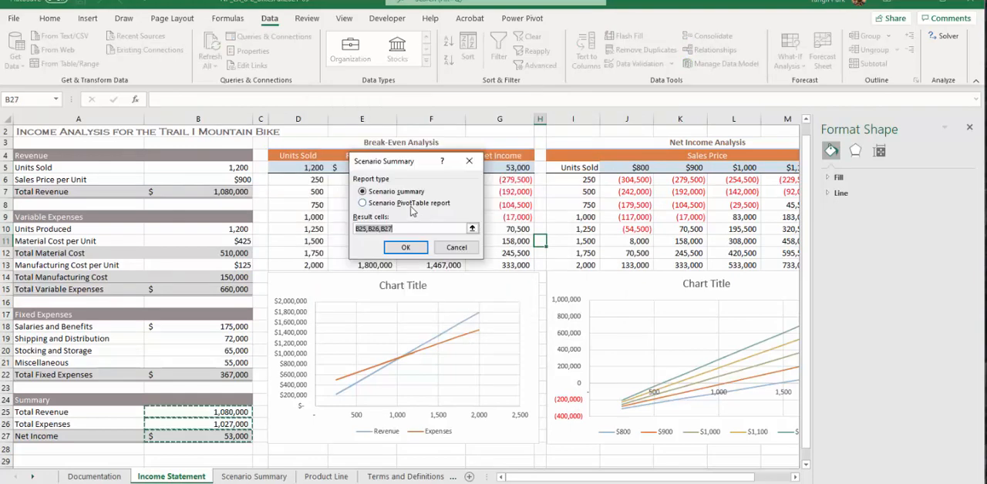
left_click(411, 205)
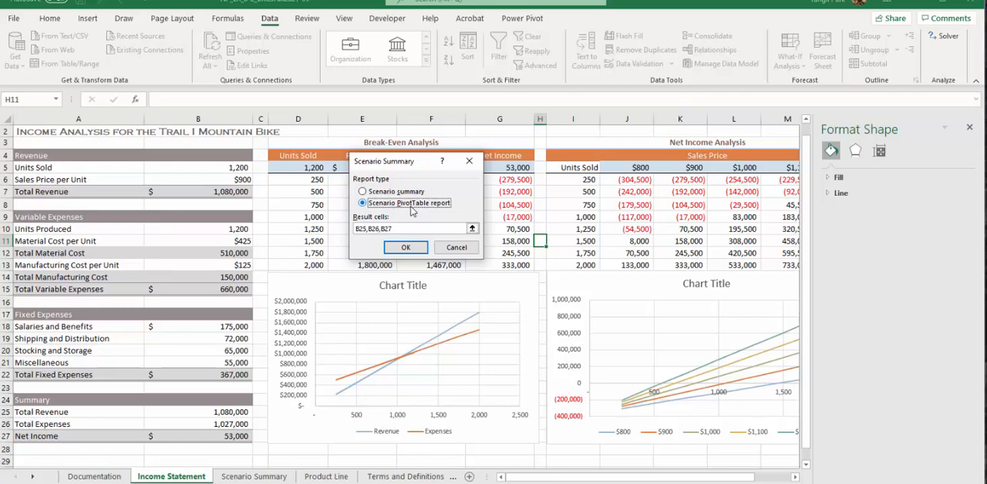
left_click(407, 248)
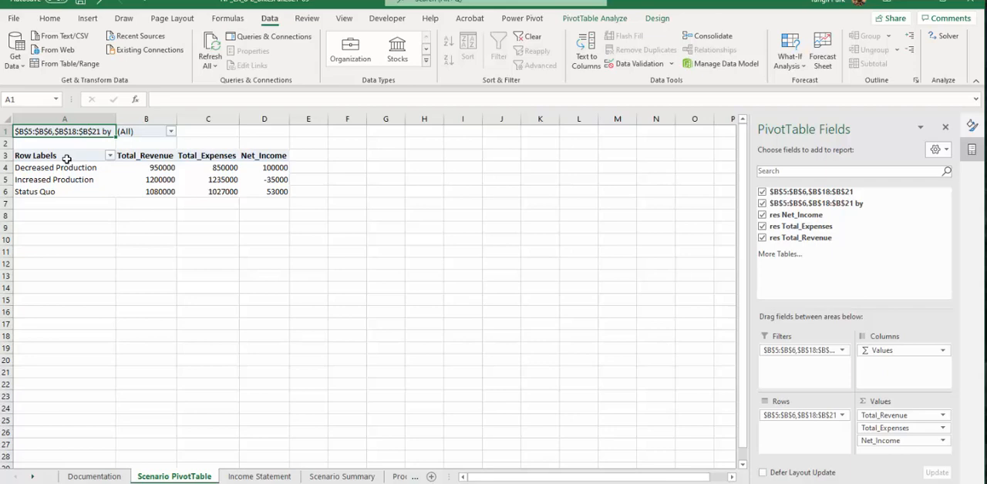
Format the PivotTable values in B4:D6 as Accounting with a dollar sign and no decimal places.
left_click(148, 169)
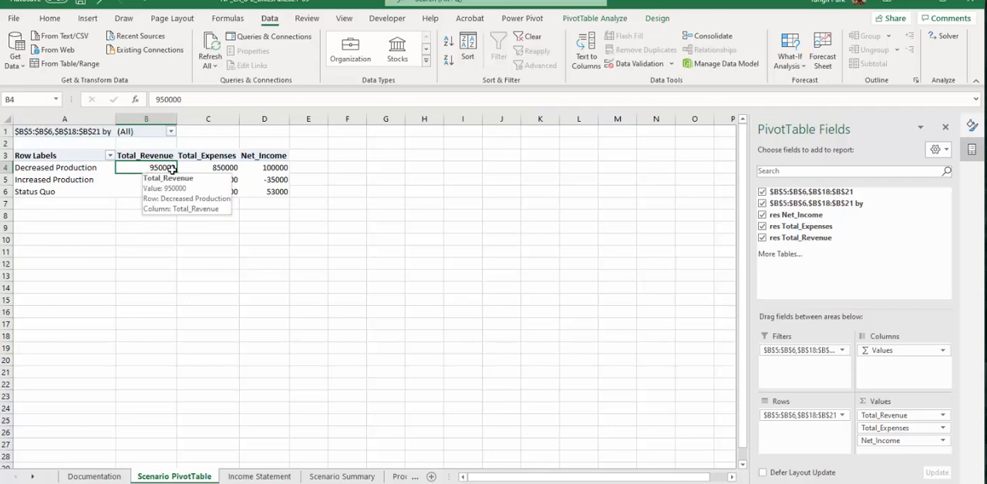
left_click_drag(171, 169, 272, 192)
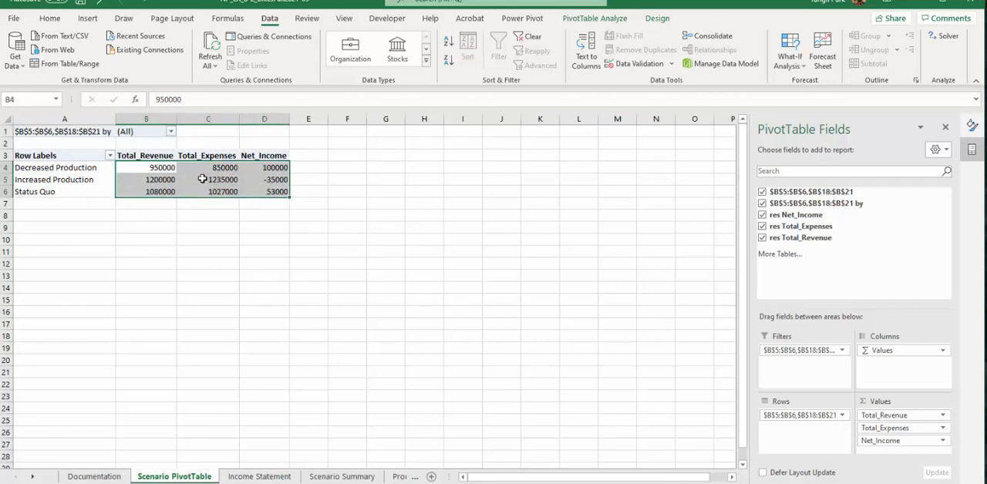
left_click(49, 18)
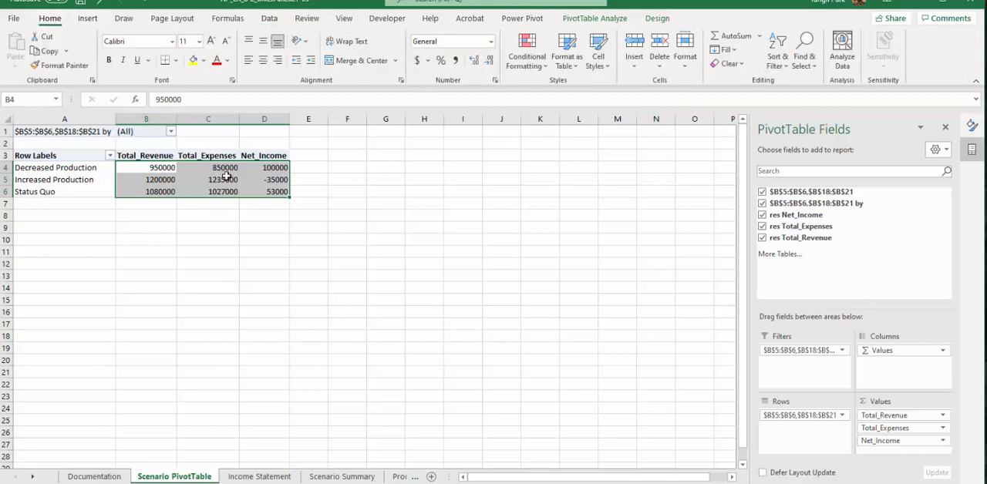
left_click(417, 61)
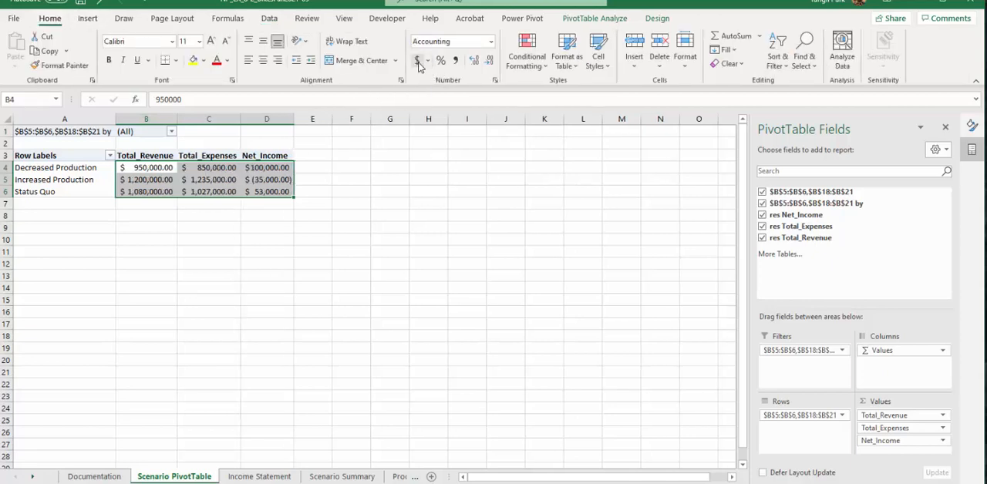
left_click(475, 62)
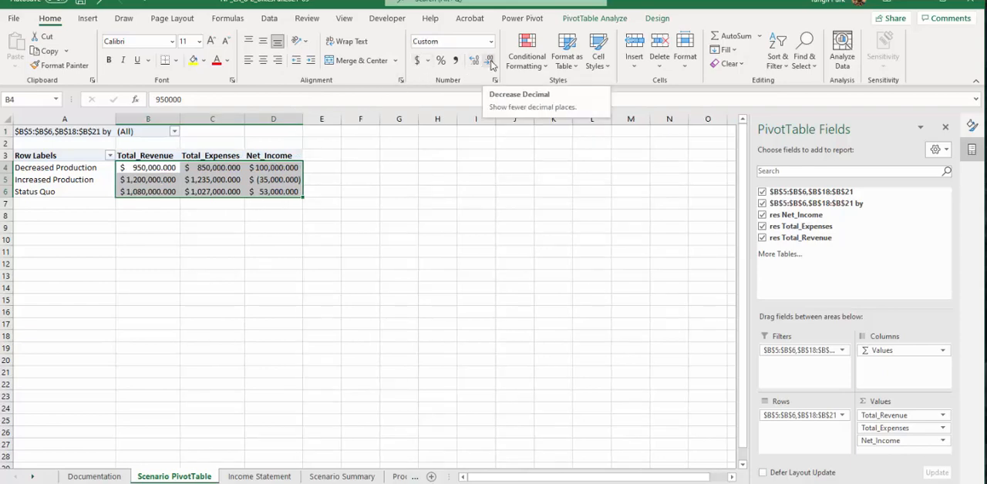
left_click(491, 62)
left_click(491, 63)
left_click(491, 63)
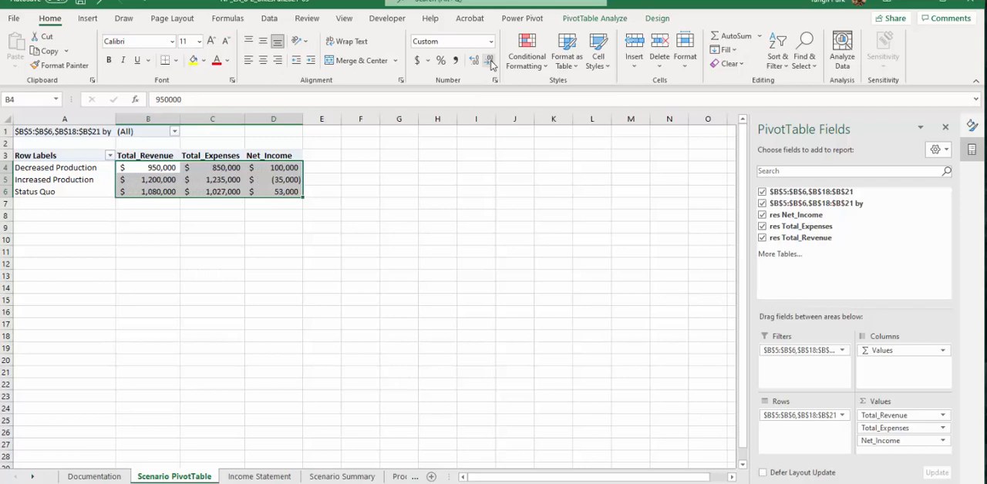
Set the Total_Revenue field's number format to Currency with $ symbol, 0 decimal places and negatives in red parentheses.
right_click(218, 176)
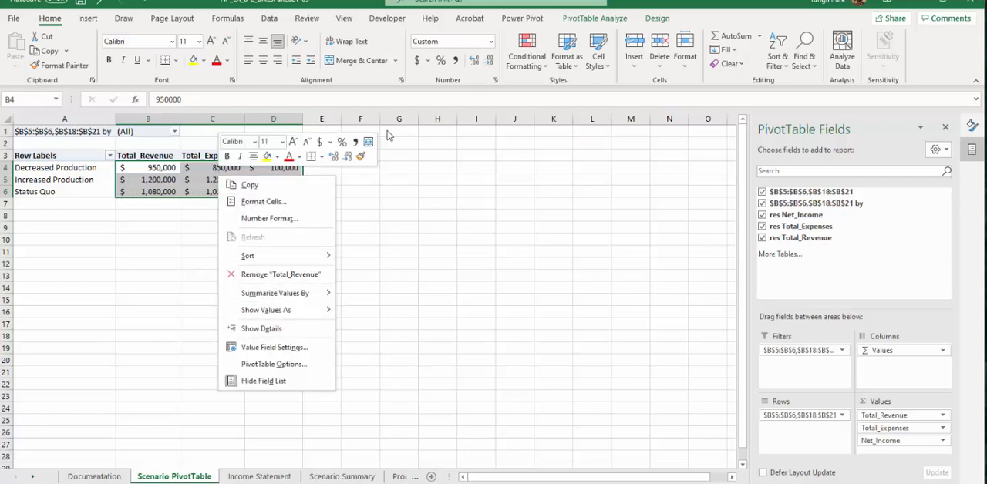
left_click(293, 221)
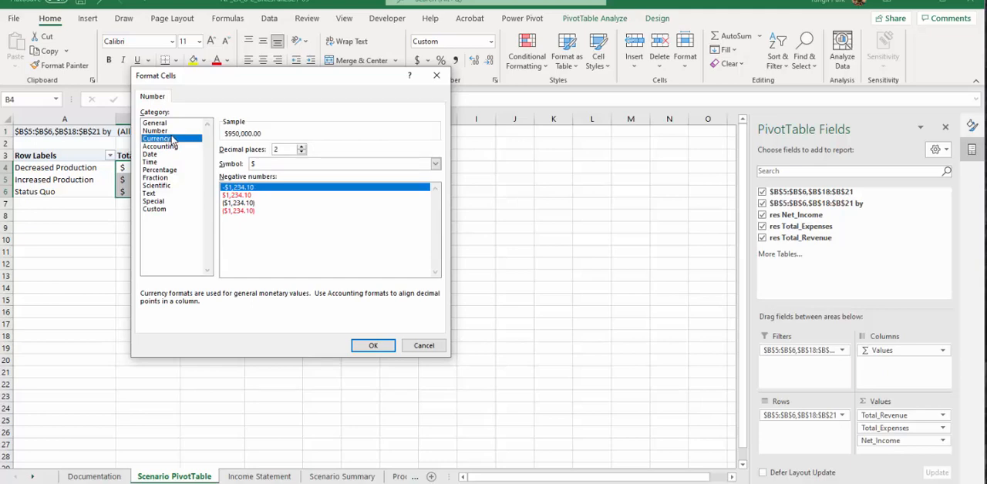
left_click(257, 215)
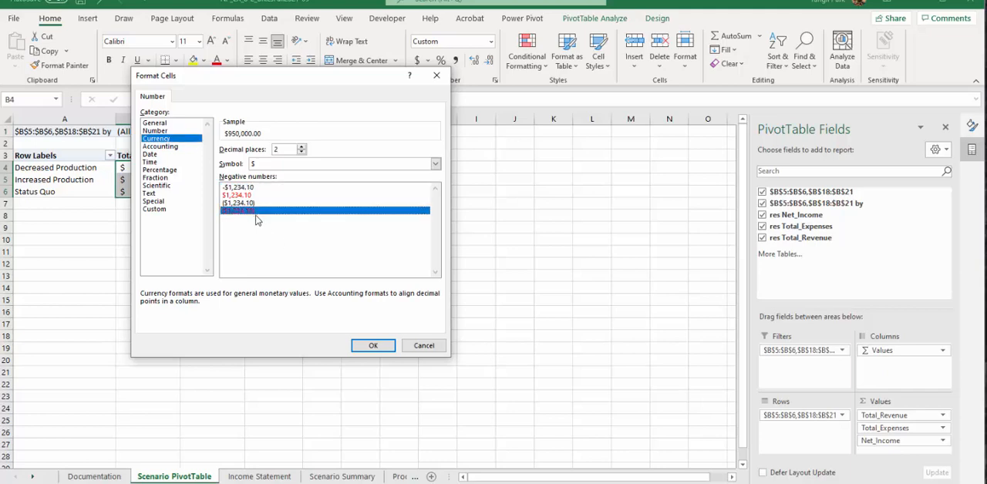
left_click(302, 152)
left_click(301, 152)
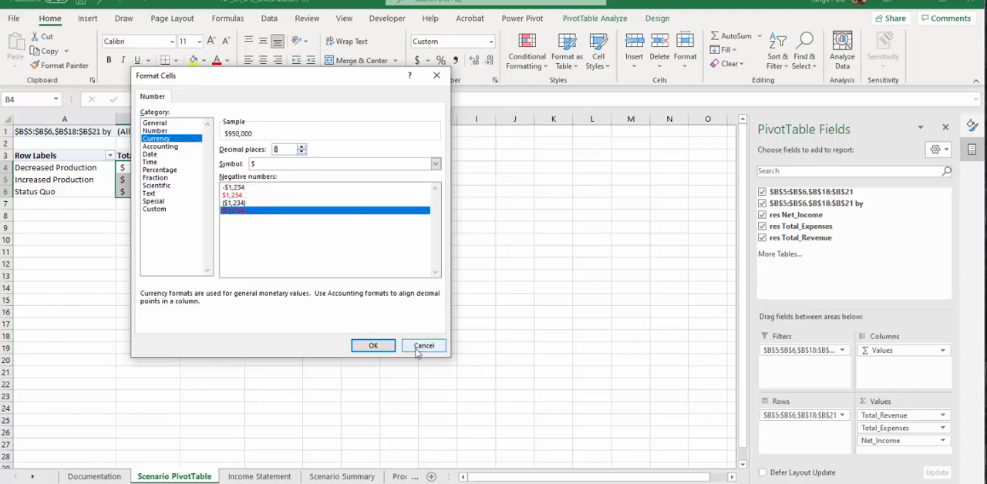
left_click(378, 347)
left_click(260, 181)
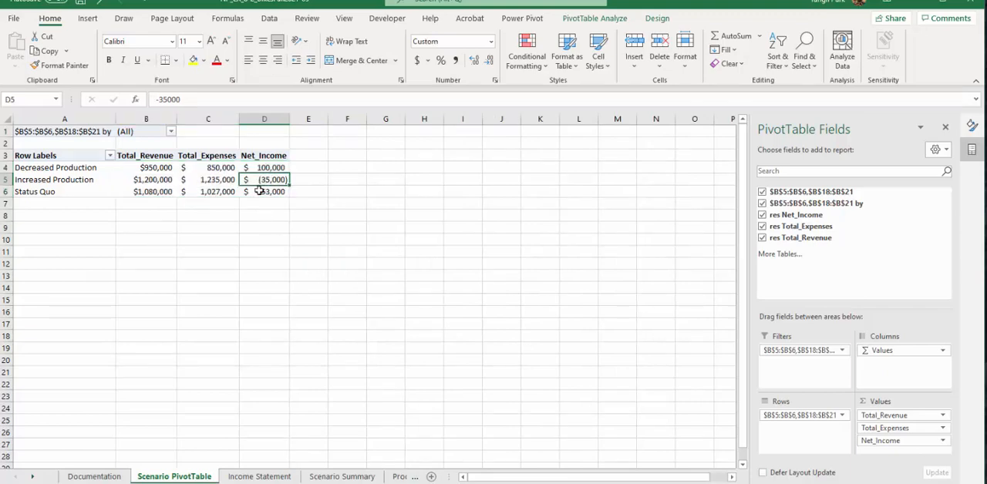
Try to apply a Currency number format with red parenthesized negatives and no decimals to all PivotTable values in B4:D6.
left_click(174, 168)
left_click_drag(174, 169, 269, 192)
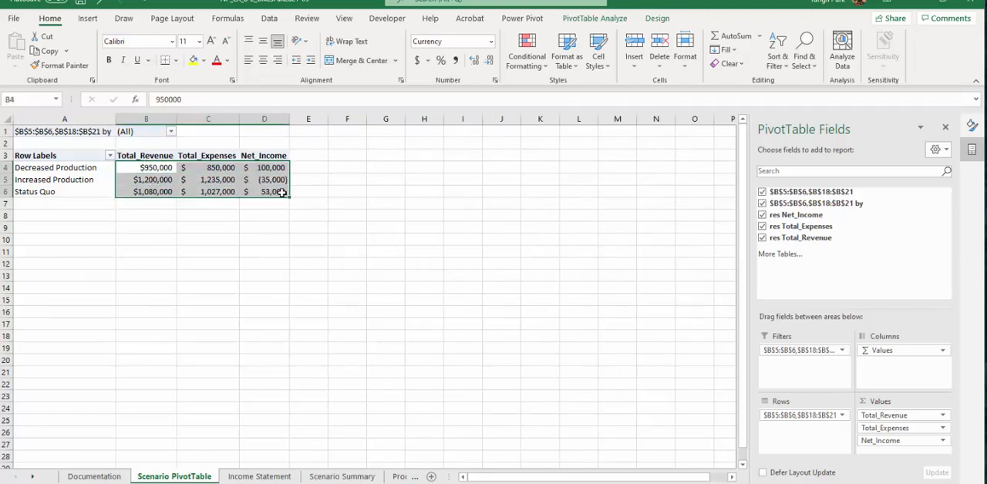
right_click(278, 187)
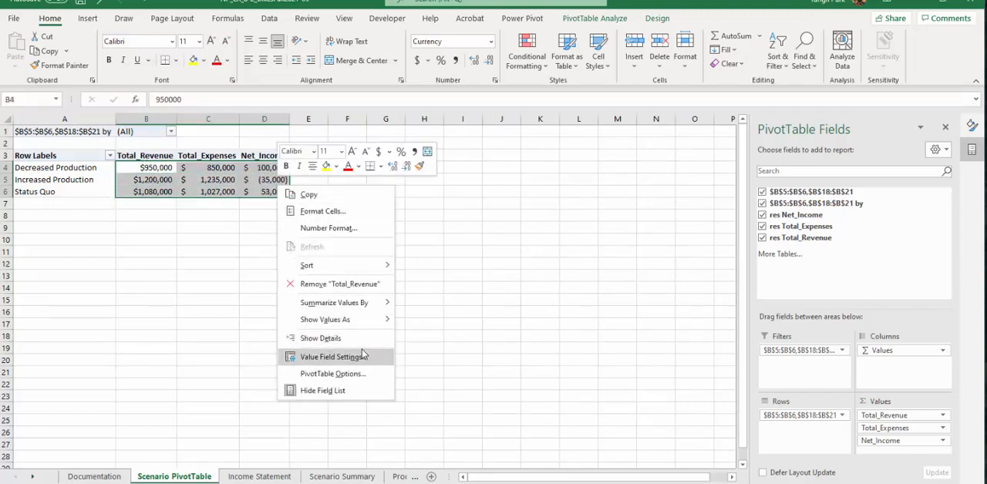
left_click(340, 229)
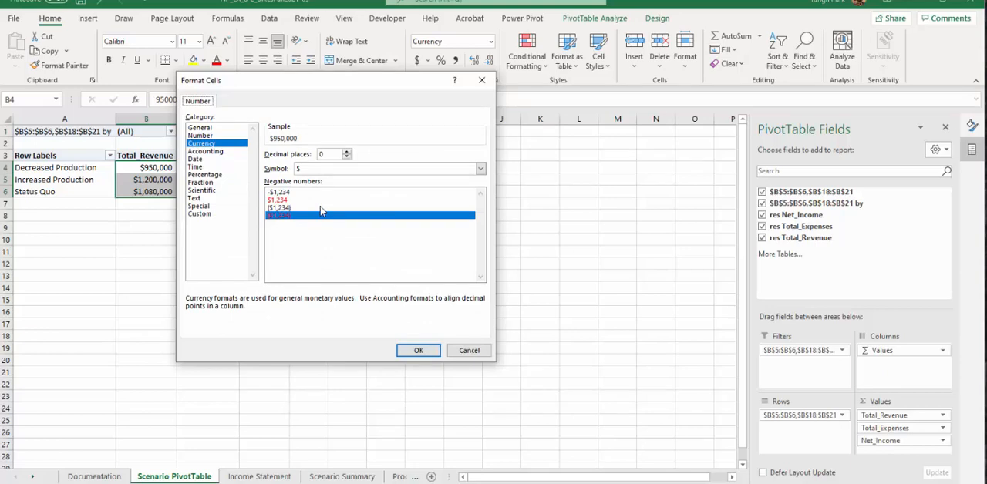
left_click(316, 201)
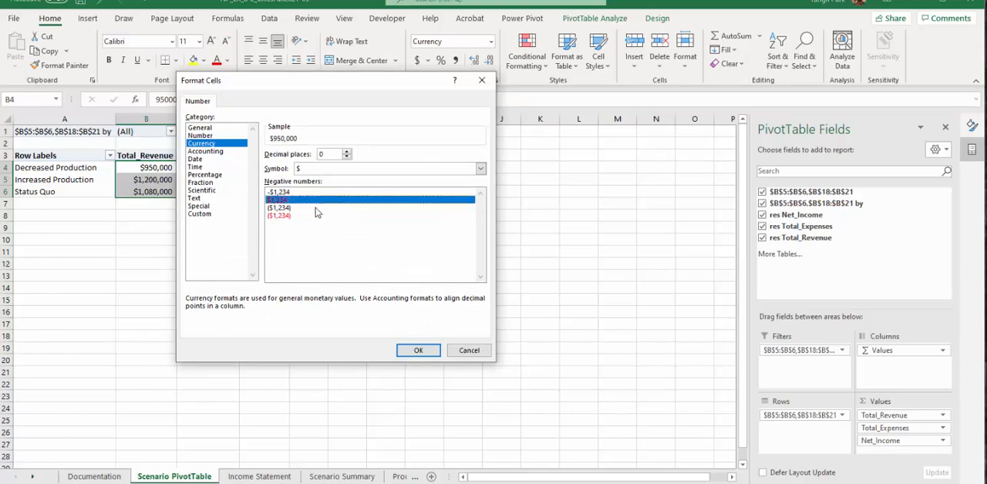
left_click(310, 216)
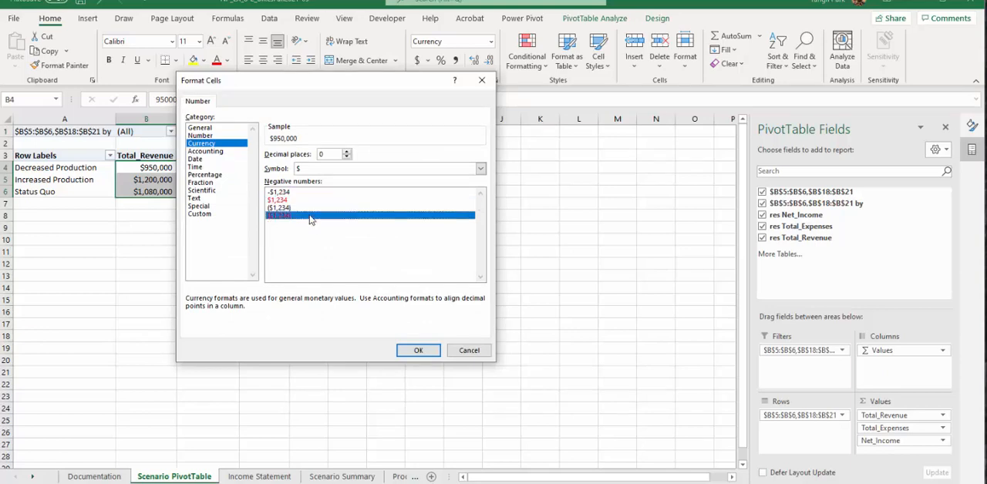
left_click(419, 351)
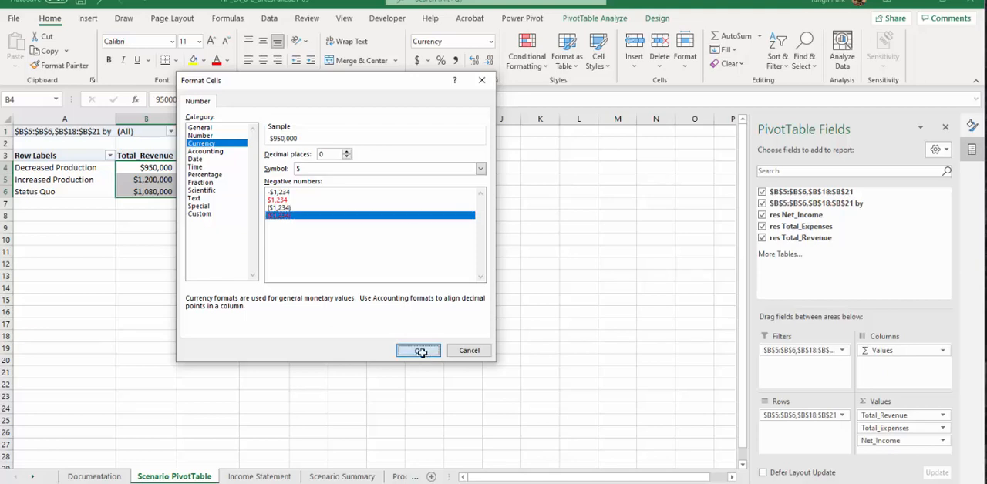
Set the Net_Income field's number format to Currency with $ symbol, negatives in red parentheses, and 0 decimal places.
left_click(269, 180)
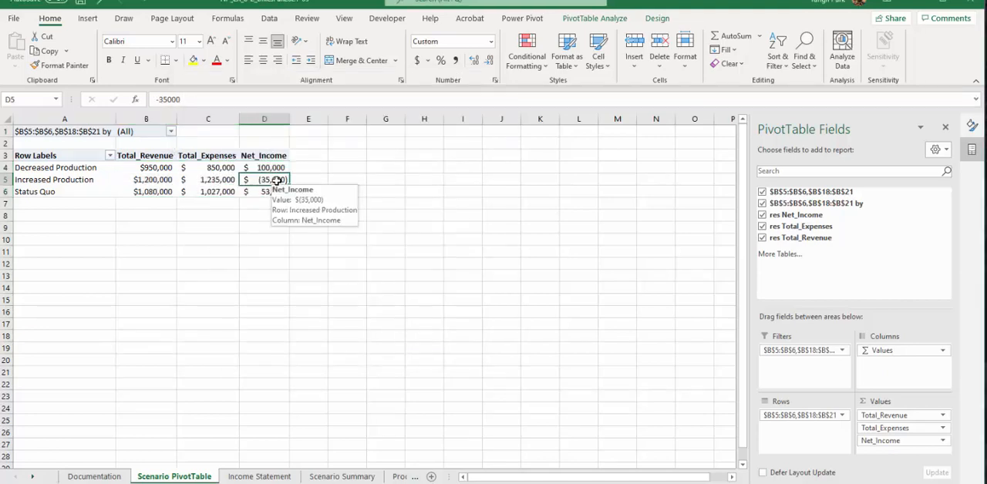
right_click(279, 185)
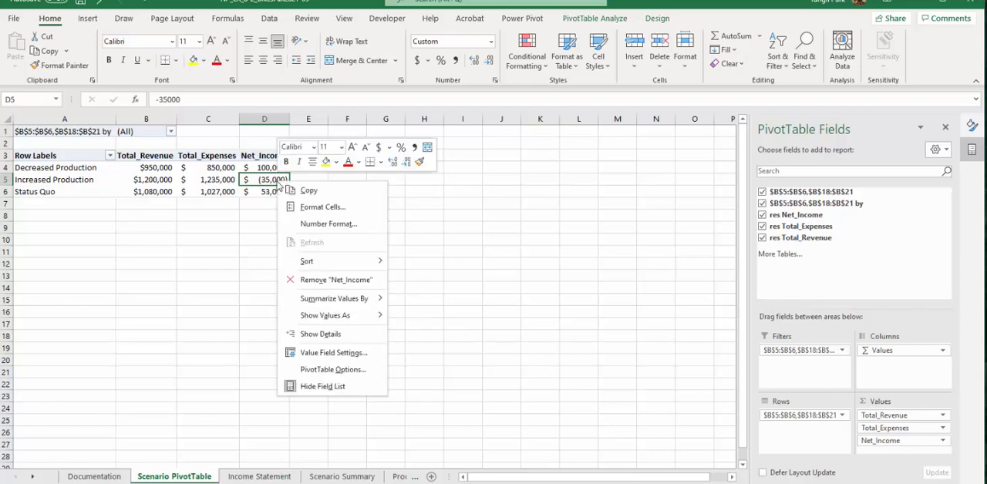
left_click(344, 224)
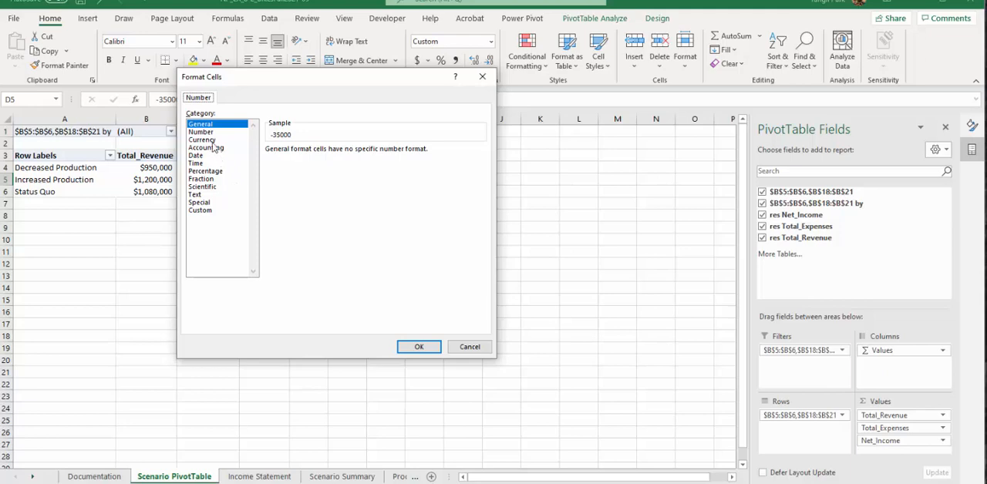
left_click(214, 141)
left_click(310, 212)
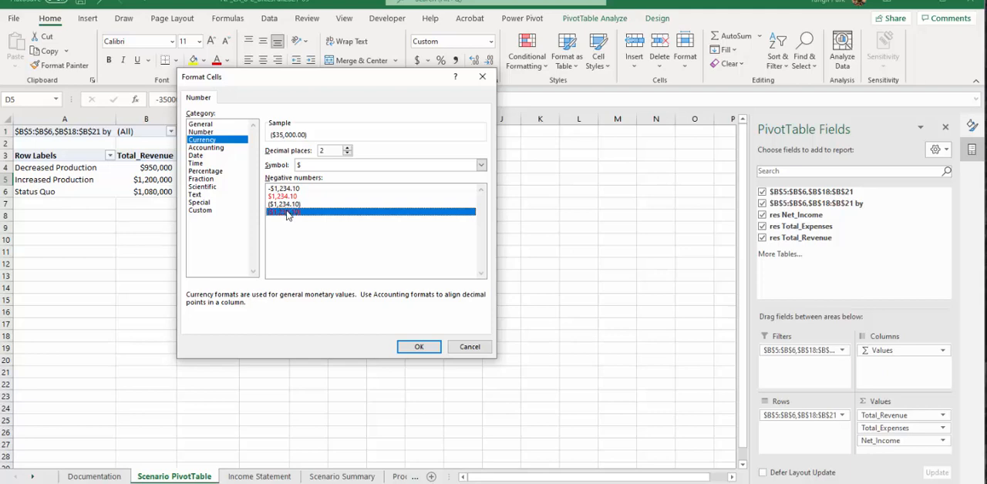
left_click(419, 346)
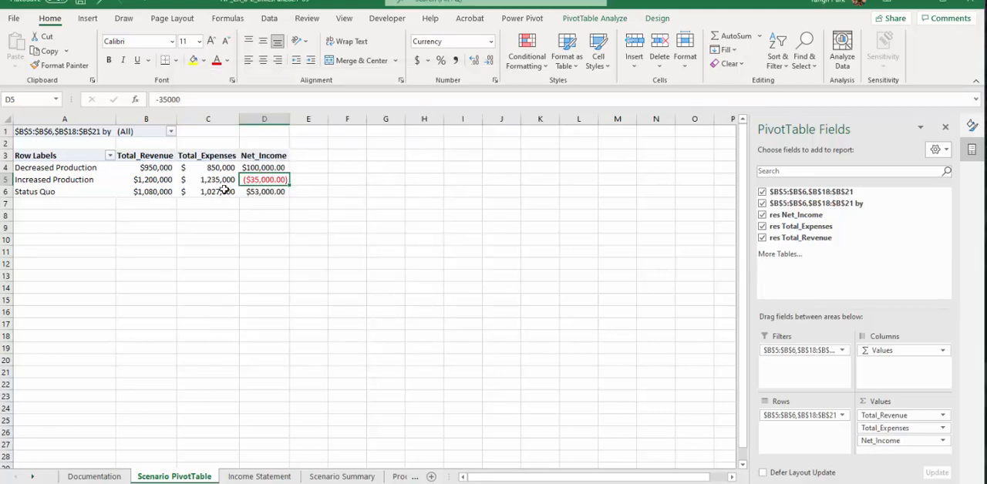
left_click_drag(263, 168, 263, 192)
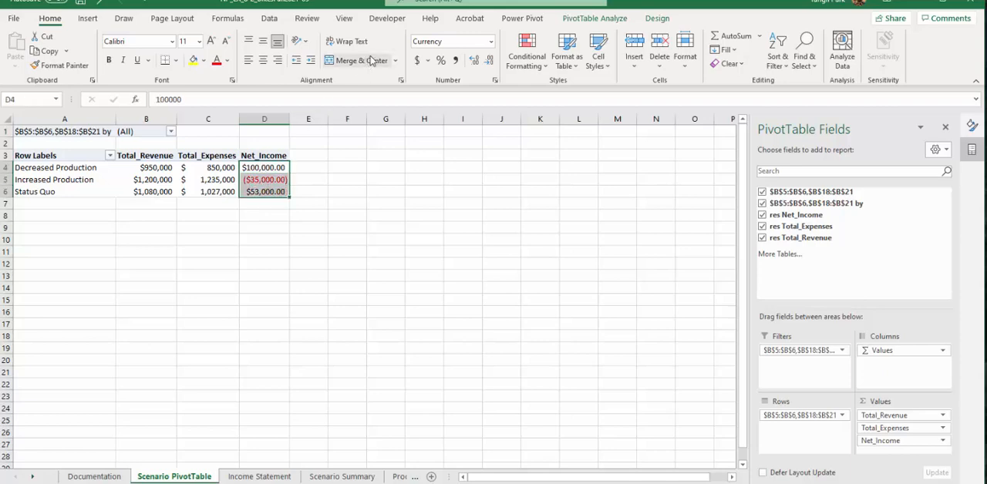
left_click(489, 62)
left_click(489, 62)
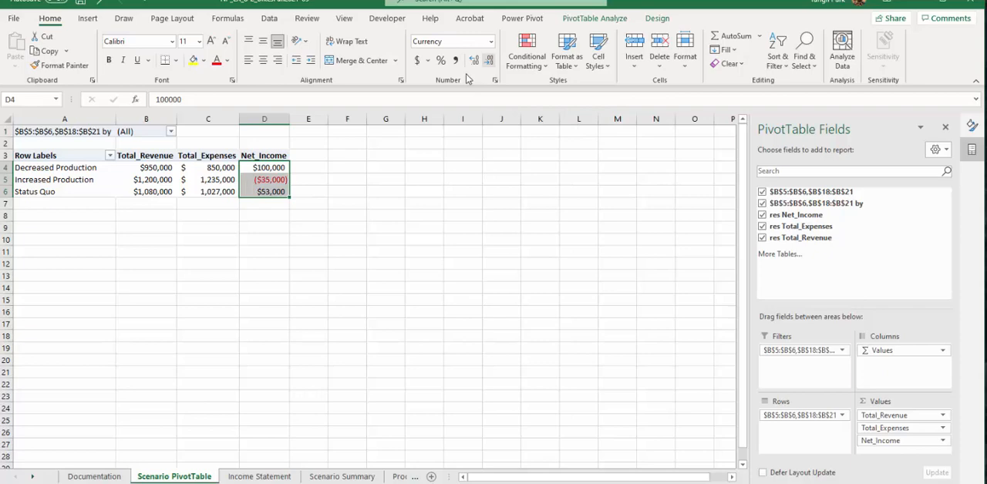
left_click(264, 192)
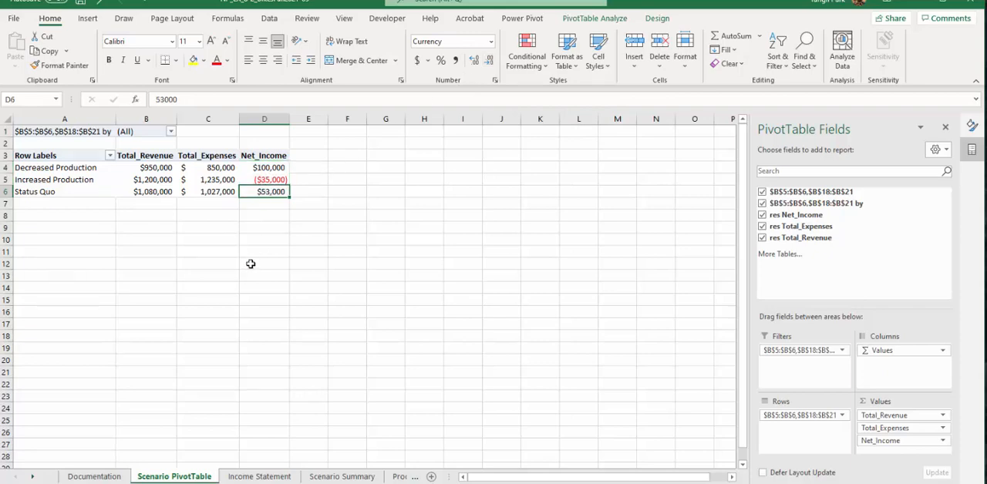
Remove the "$B$5:$B$6,$B$18:$B$21 by" filter field from the PivotTable.
left_click(76, 132)
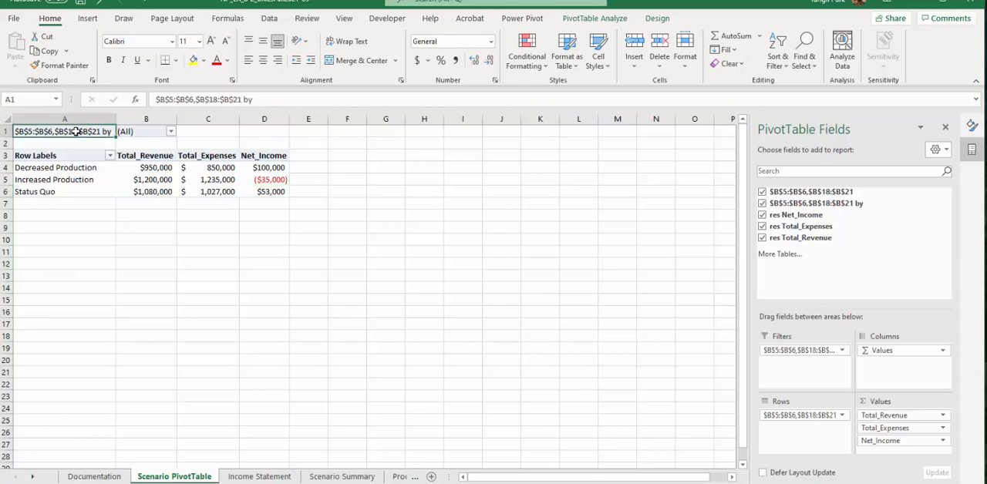
right_click(75, 132)
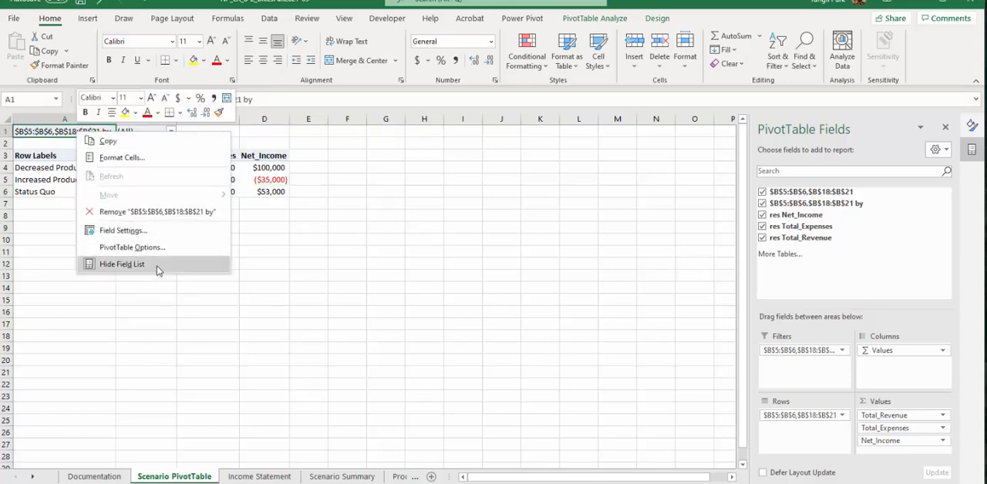
left_click(154, 211)
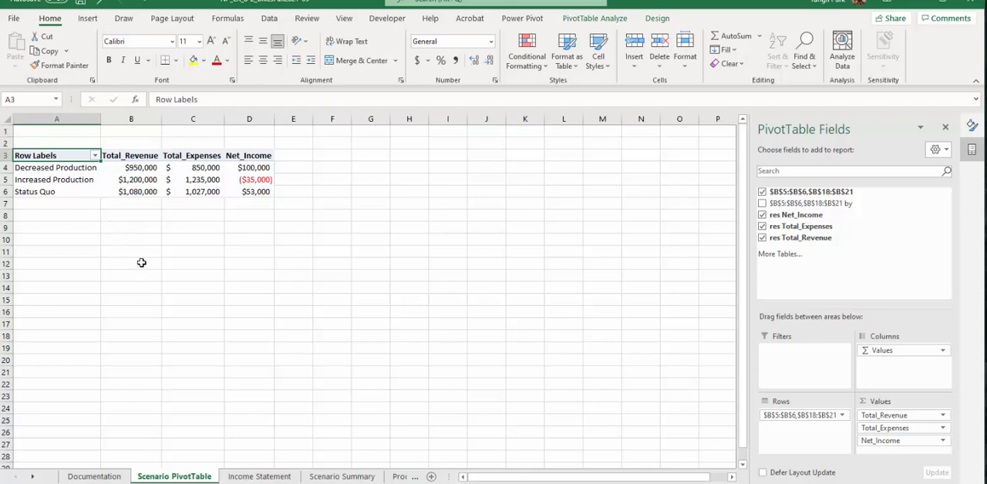
Enter the title "Scenario Report" in cell A1 and save the workbook.
left_click(58, 132)
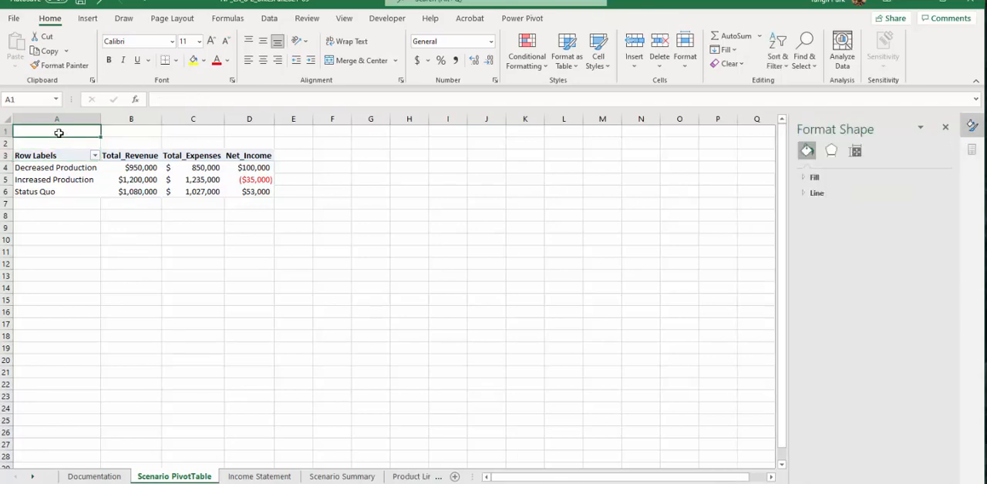
type("Scenari")
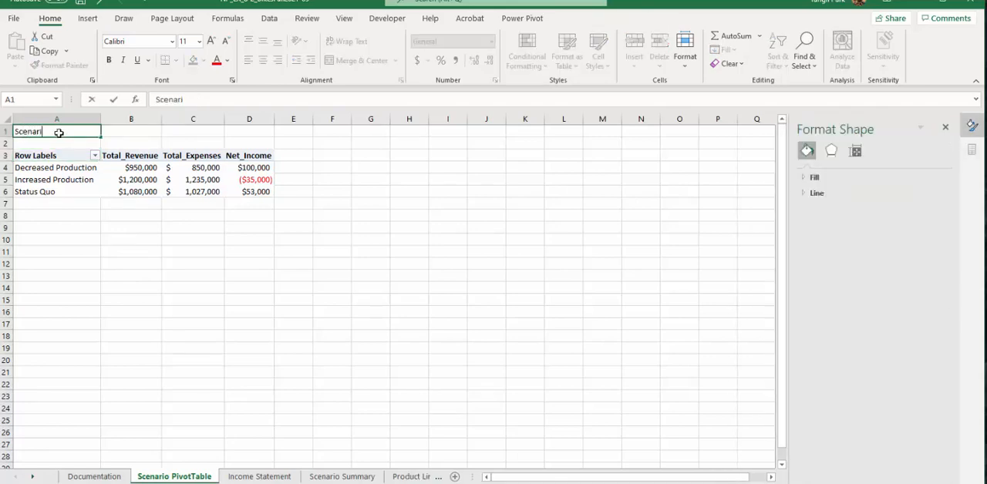
type("o Report")
key("Return")
left_click(60, 133)
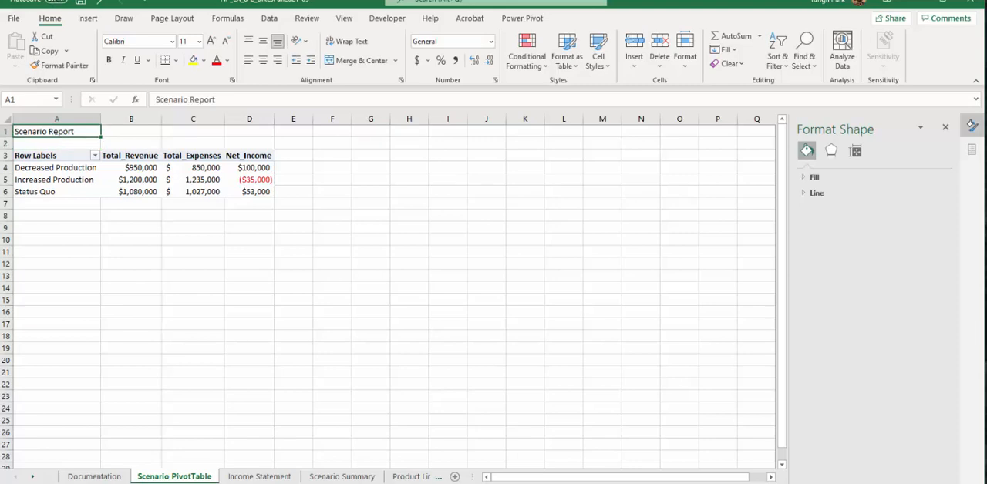
left_click(80, 2)
Insert a Clustered Column - Line combo PivotChart from the PivotTable, plotting Net_Income as a line on the secondary axis.
left_click(169, 168)
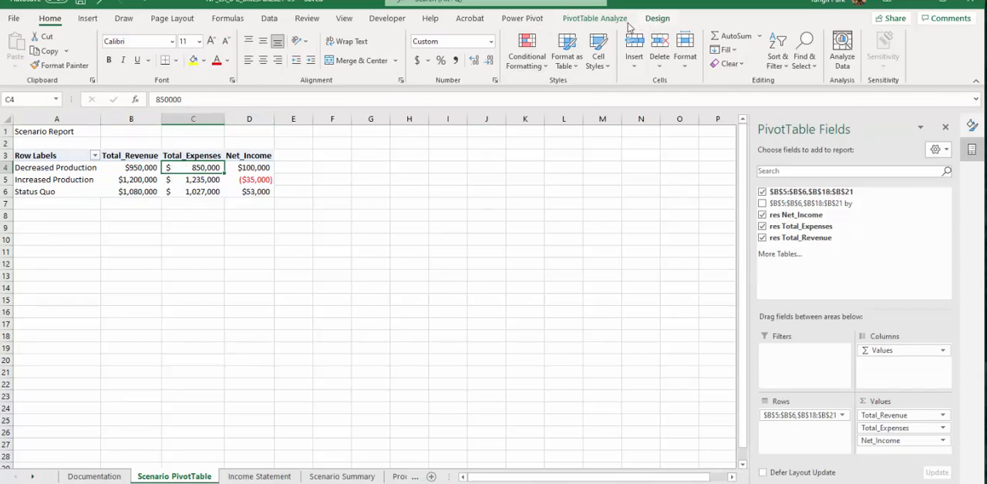
left_click(594, 23)
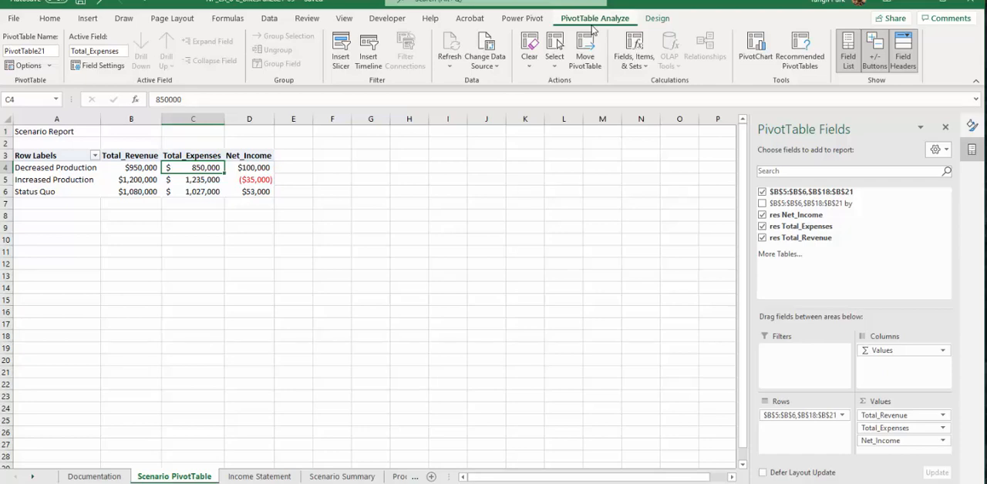
left_click(764, 51)
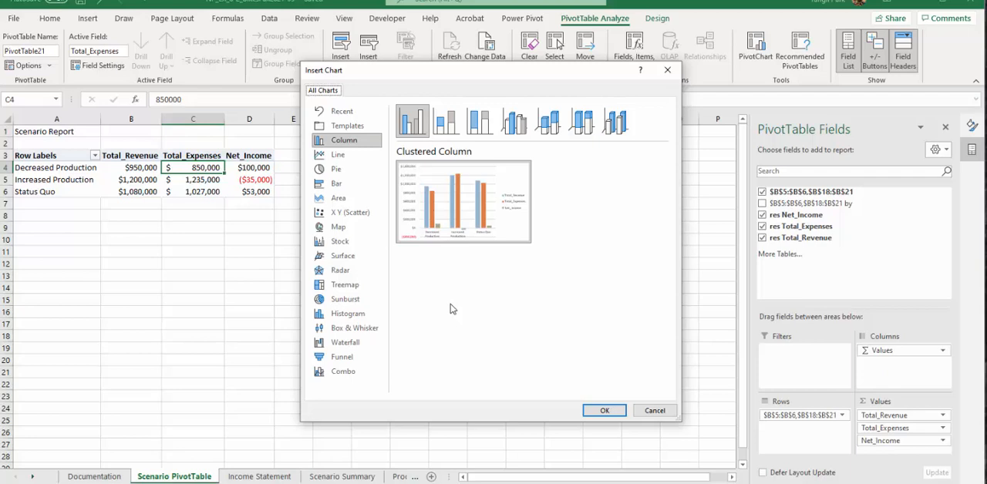
left_click(349, 374)
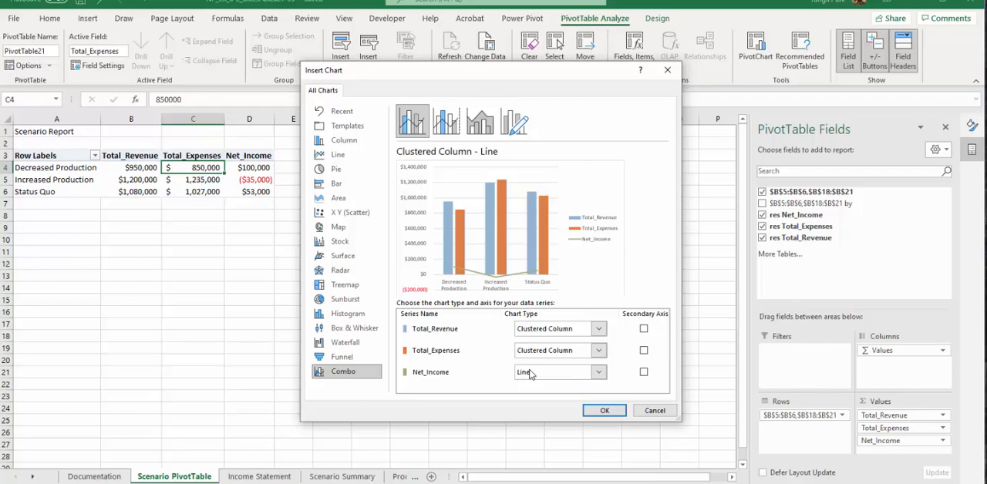
left_click(644, 372)
left_click(617, 415)
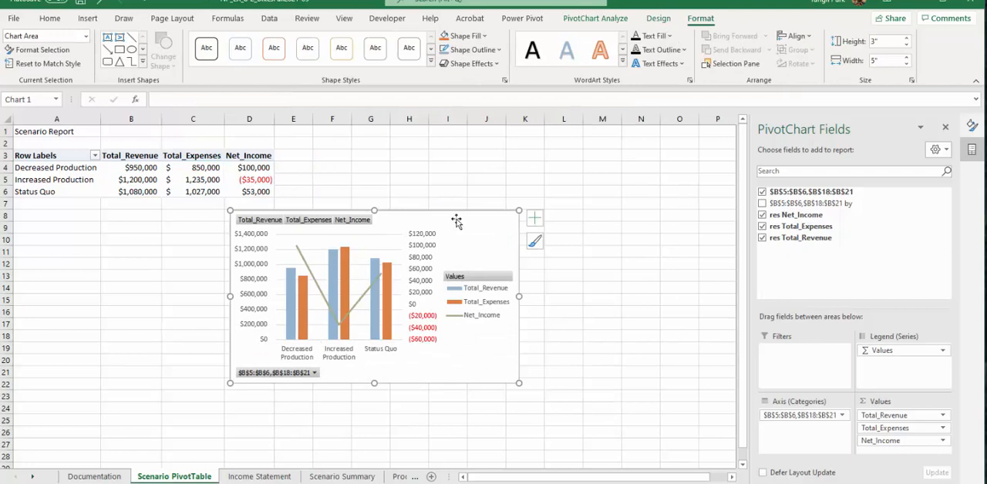
Move the PivotChart directly below the PivotTable, aligned with column A, and hide all field buttons on it.
left_click_drag(457, 222, 241, 212)
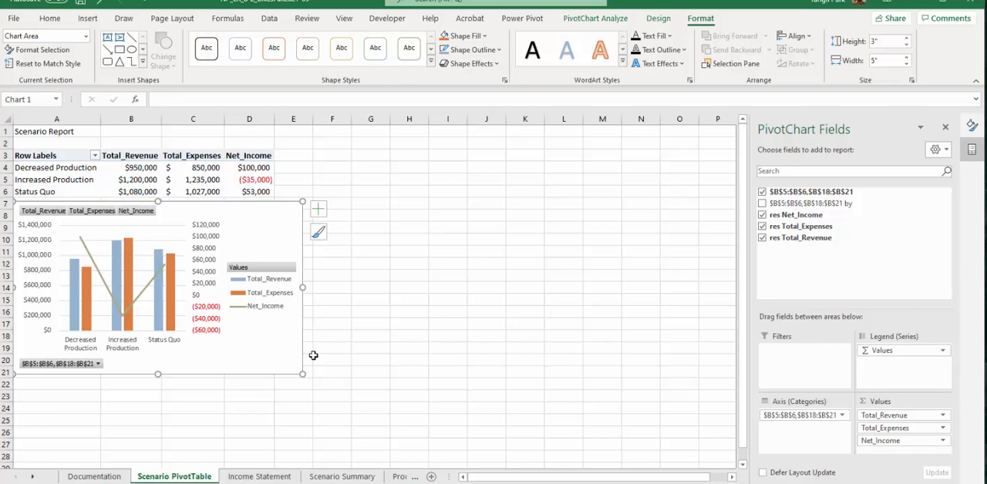
right_click(140, 215)
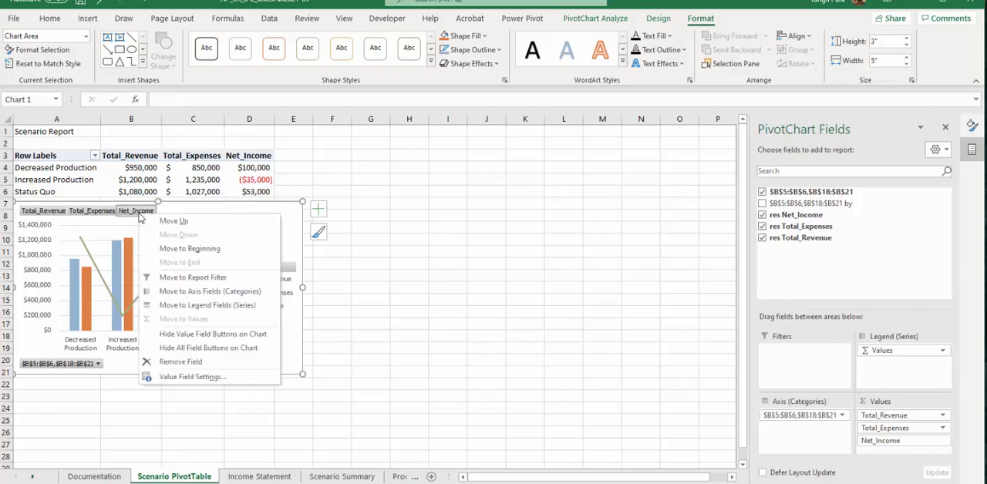
left_click(205, 351)
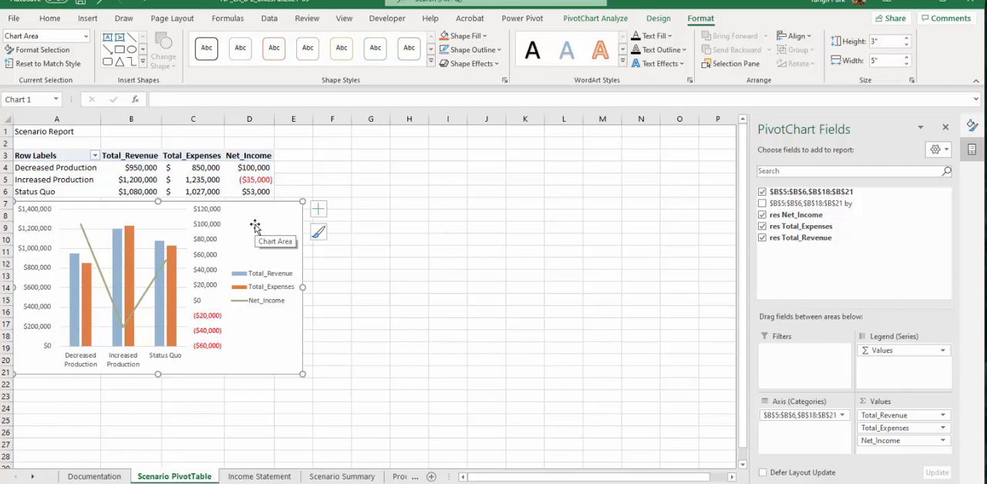
Place the PivotChart's legend at the bottom of the chart.
left_click(318, 209)
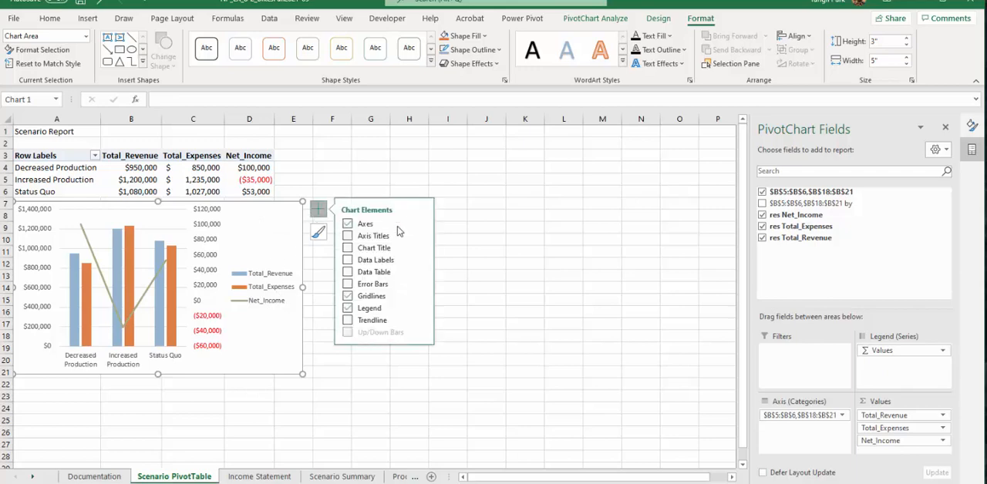
left_click(419, 308)
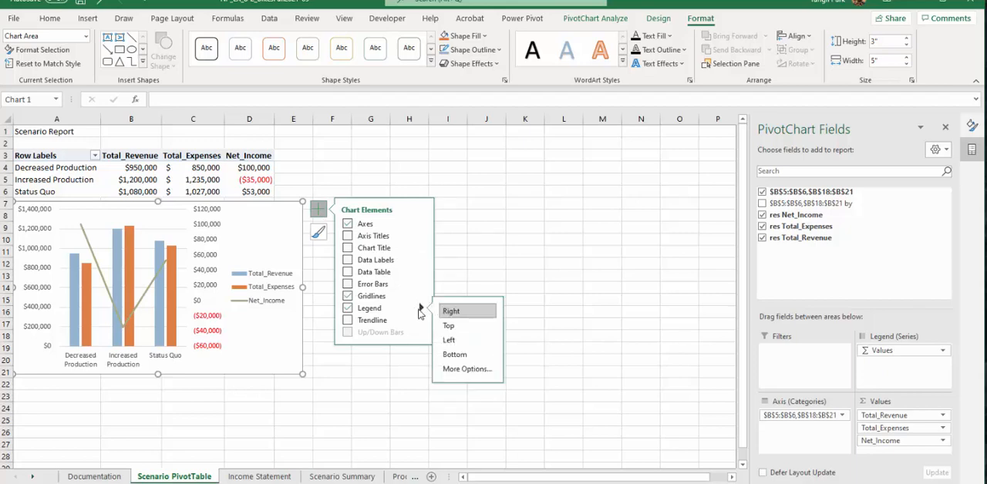
left_click(455, 354)
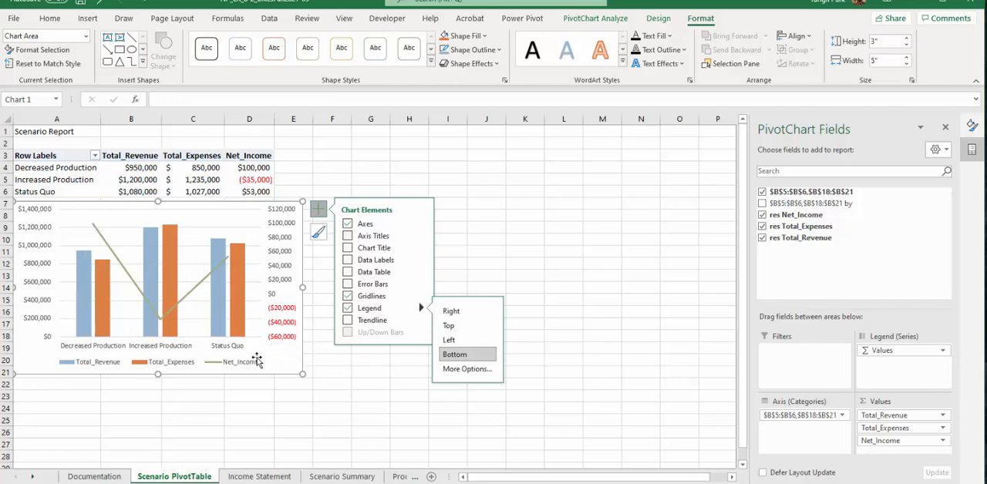
left_click(422, 182)
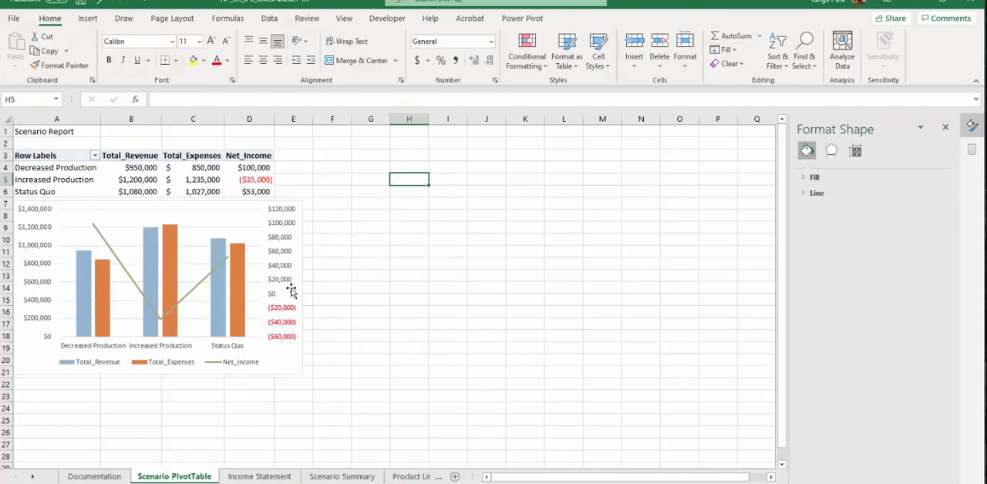
Move the Scenario PivotTable sheet directly after the Scenario Summary sheet.
left_click(279, 355)
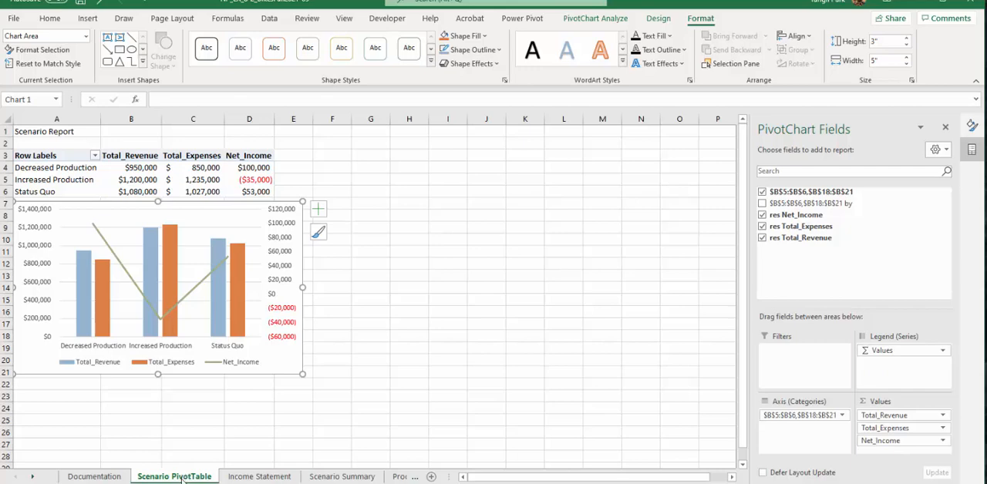
left_click(414, 477)
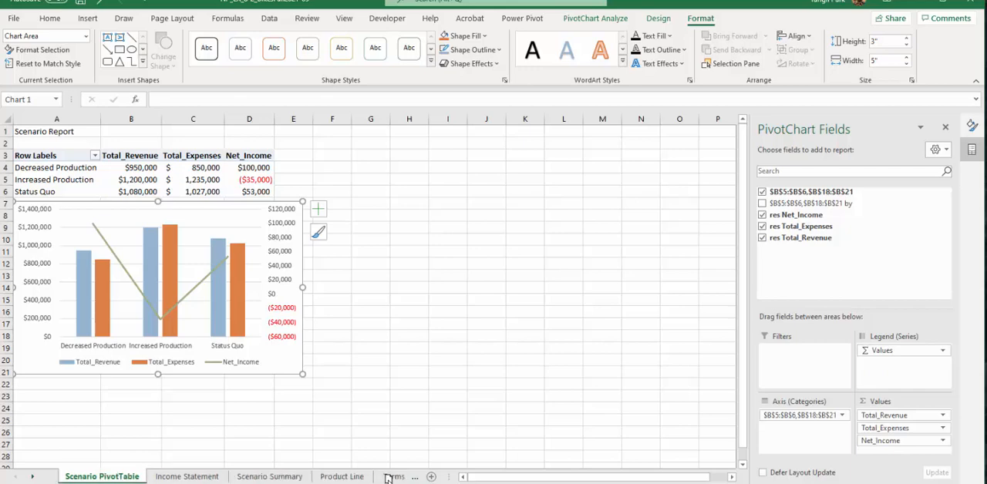
left_click_drag(268, 478, 225, 478)
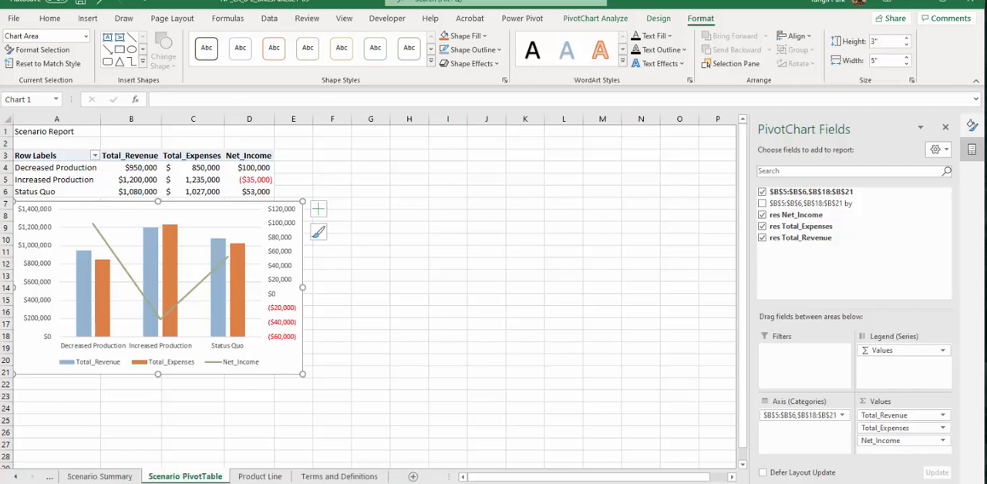